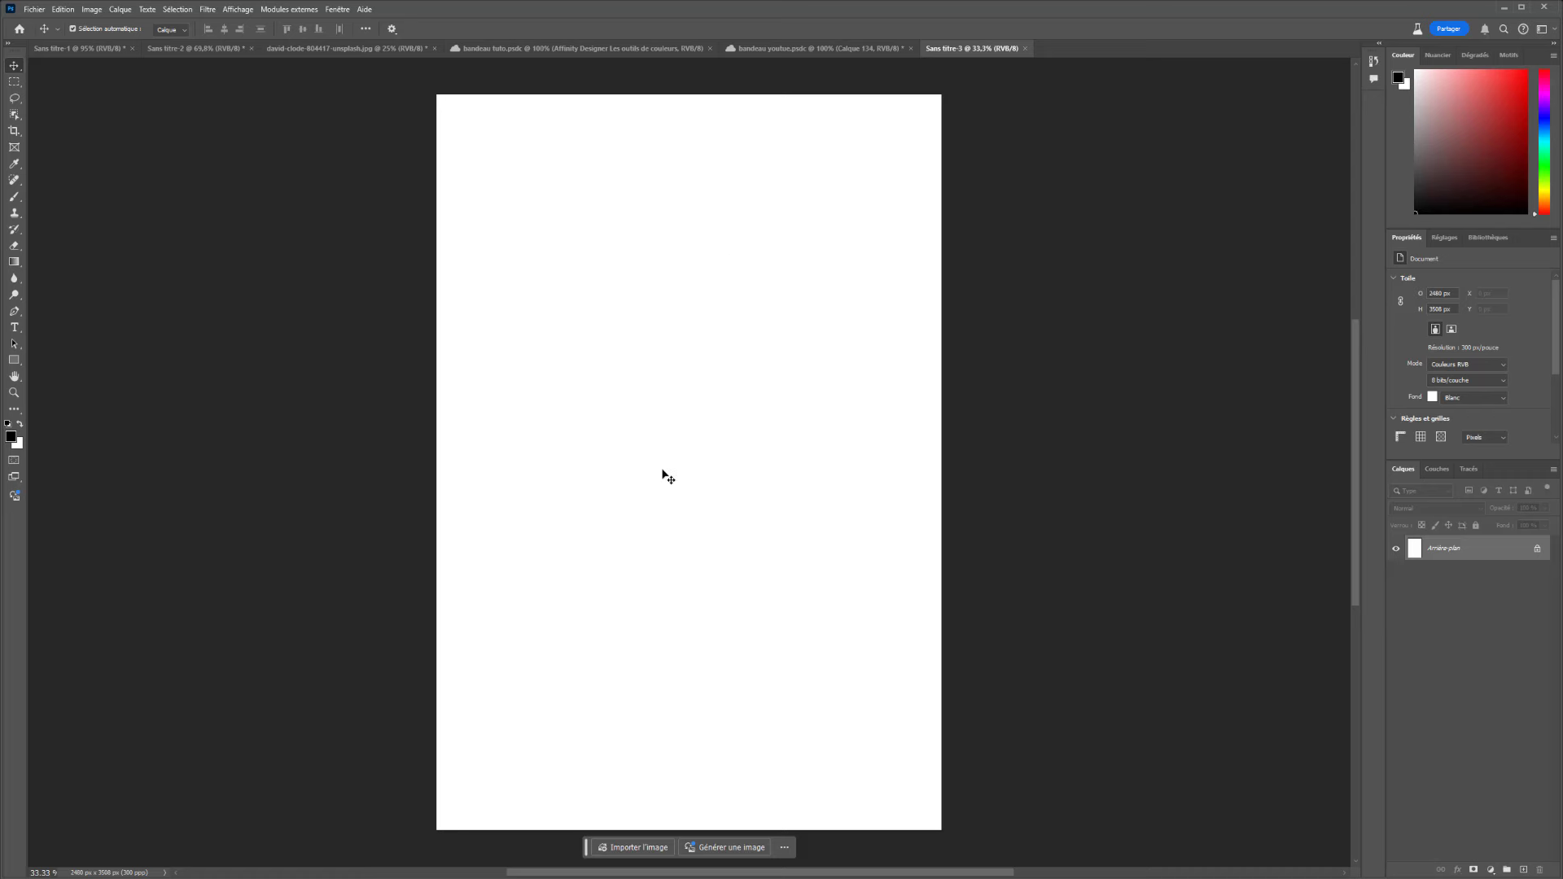
Start generating an image with the prompt "Une maison dans une boule de noel avec un volcan en fond" and content type Photo.
click(735, 848)
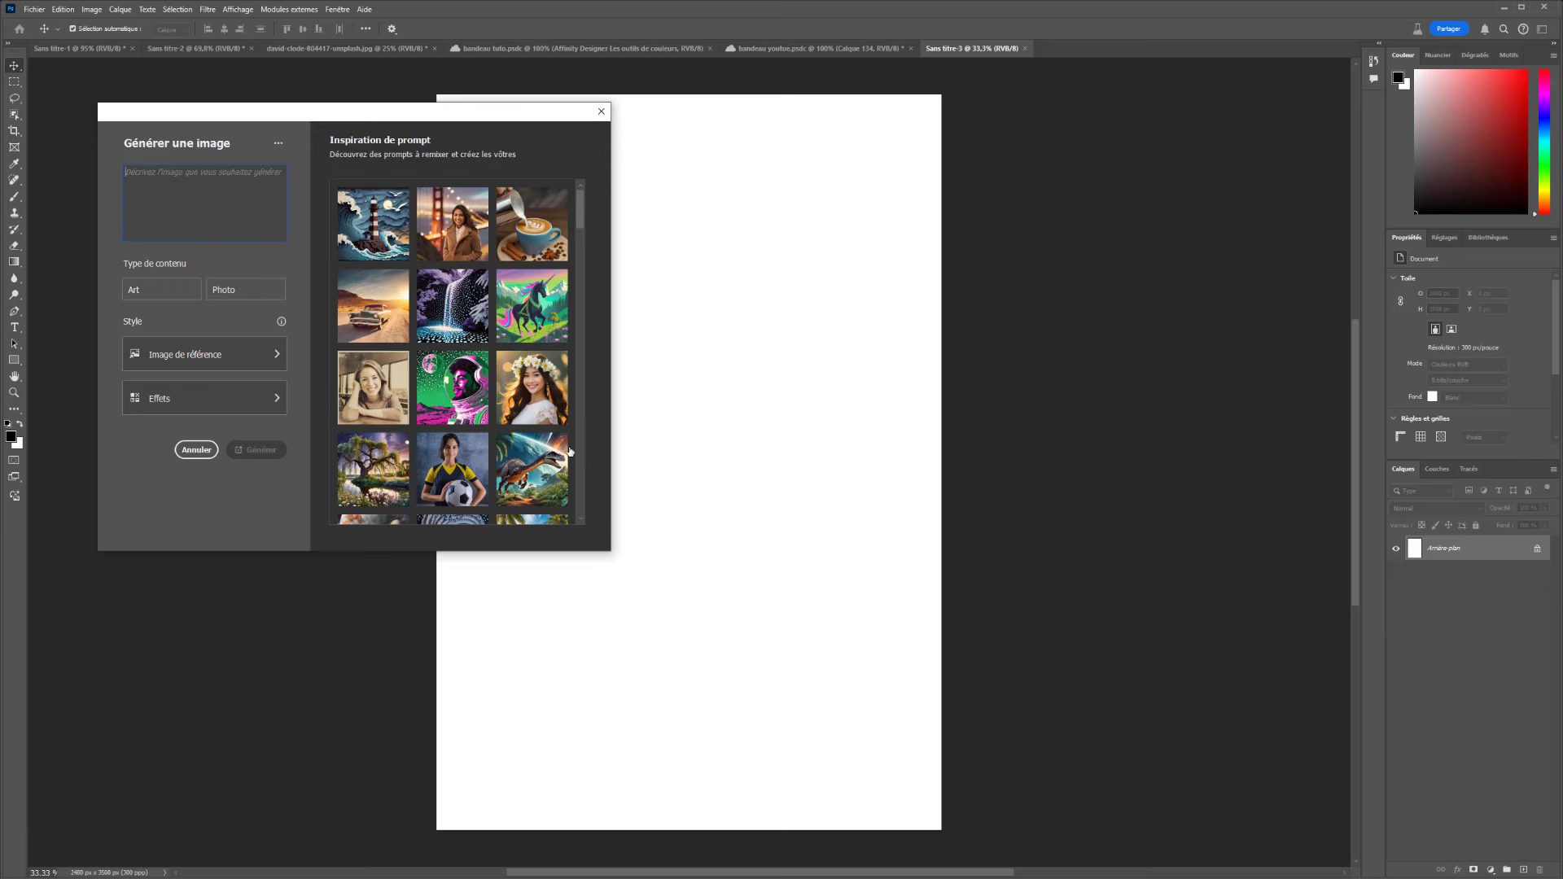
scroll(419, 375, down, 5)
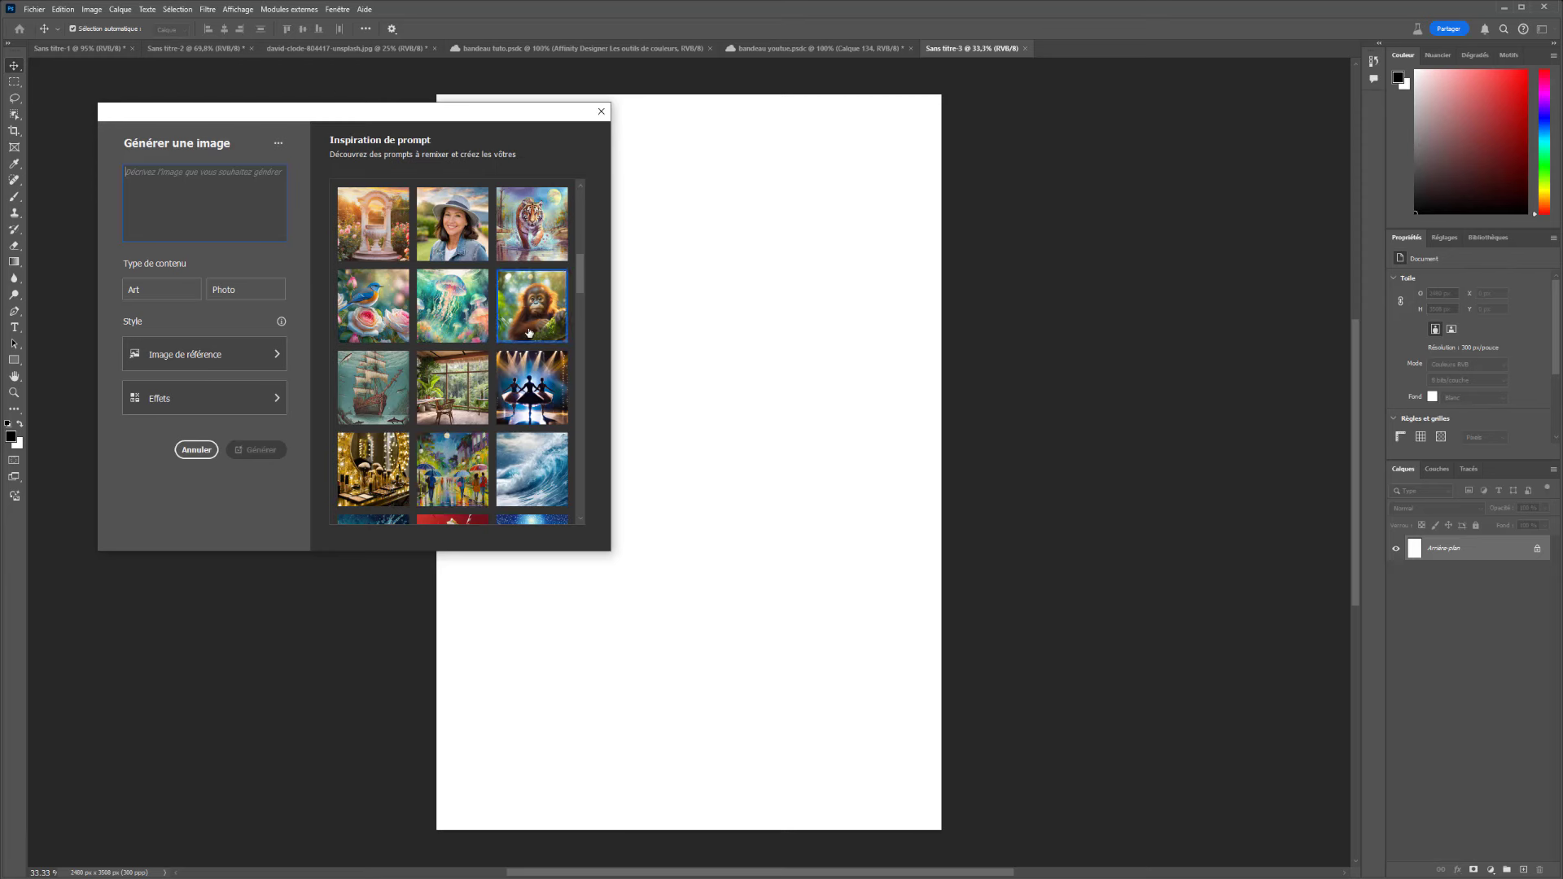
scroll(429, 443, up, 7)
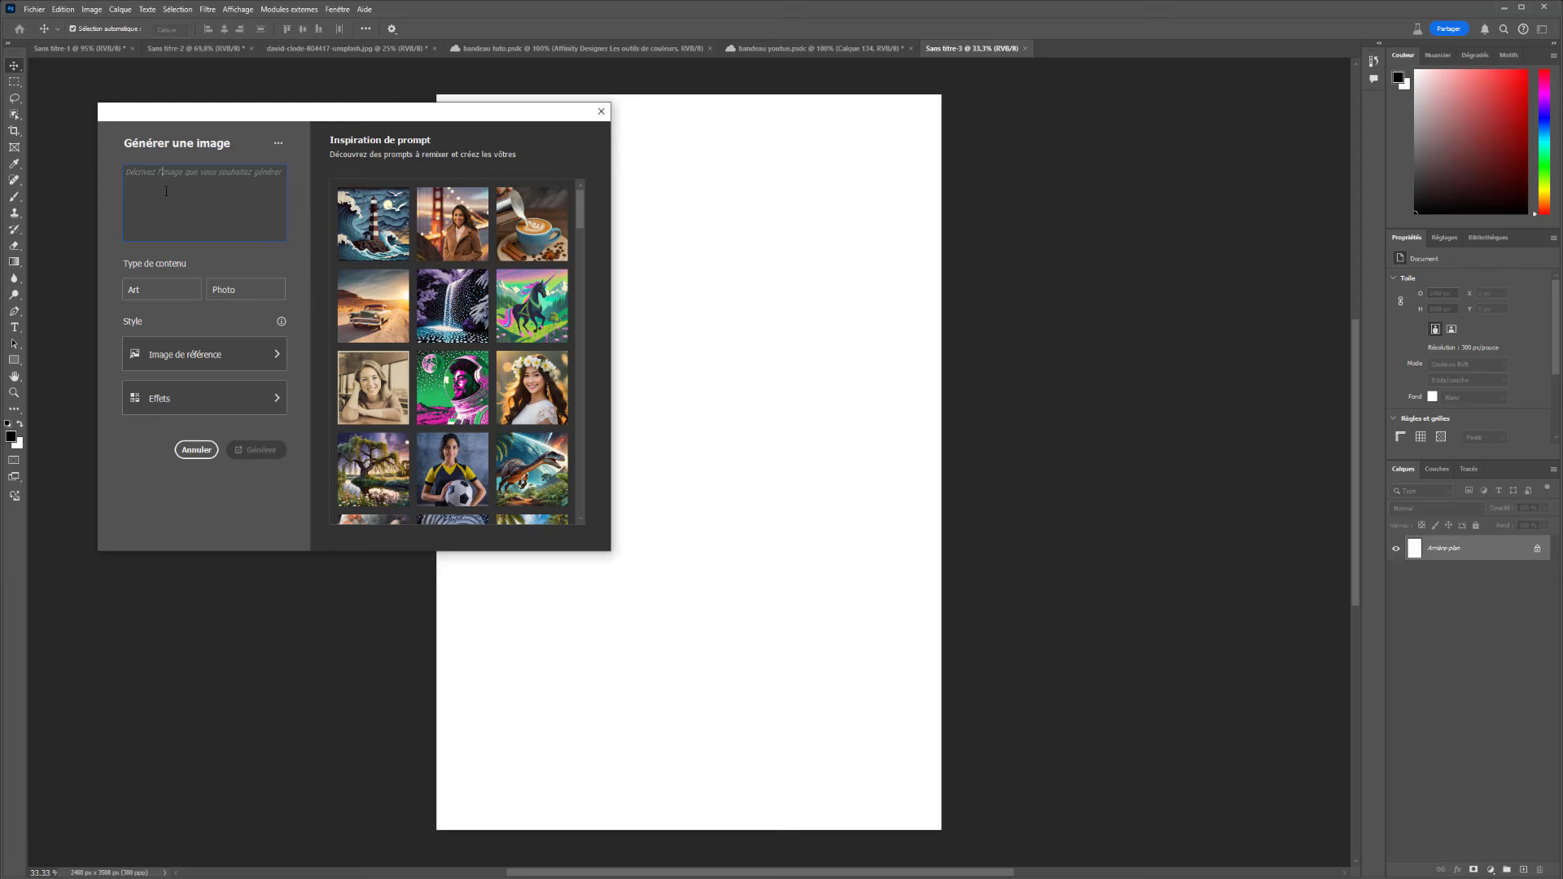
text(Une maison d)
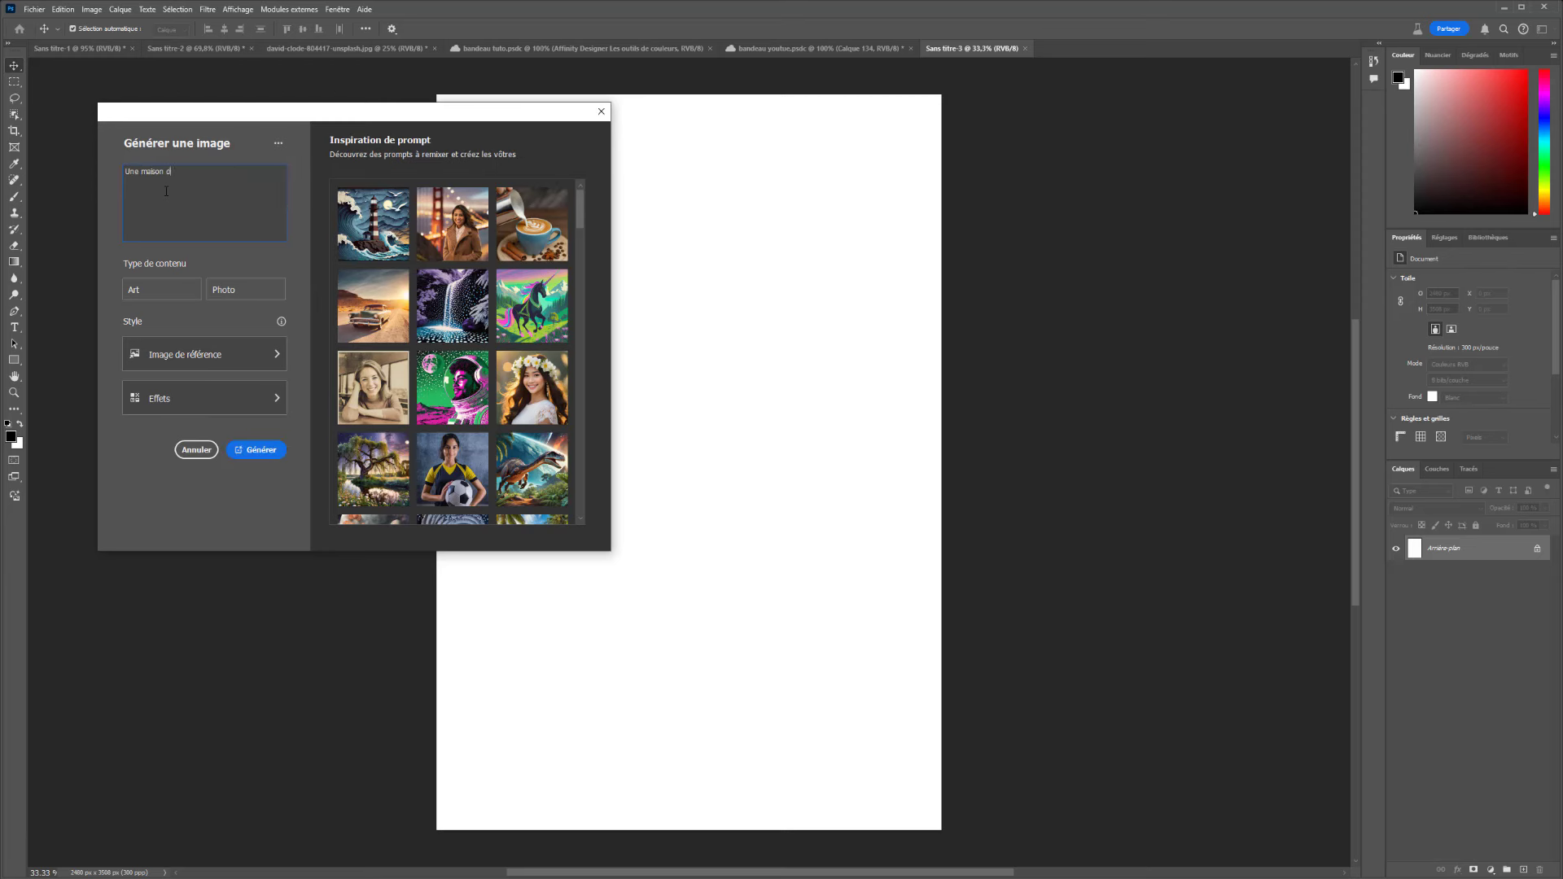
text(ans une boule de n)
key(BackSpace)
key(BackSpace)
key(BackSpace)
key(BackSpace)
click(244, 290)
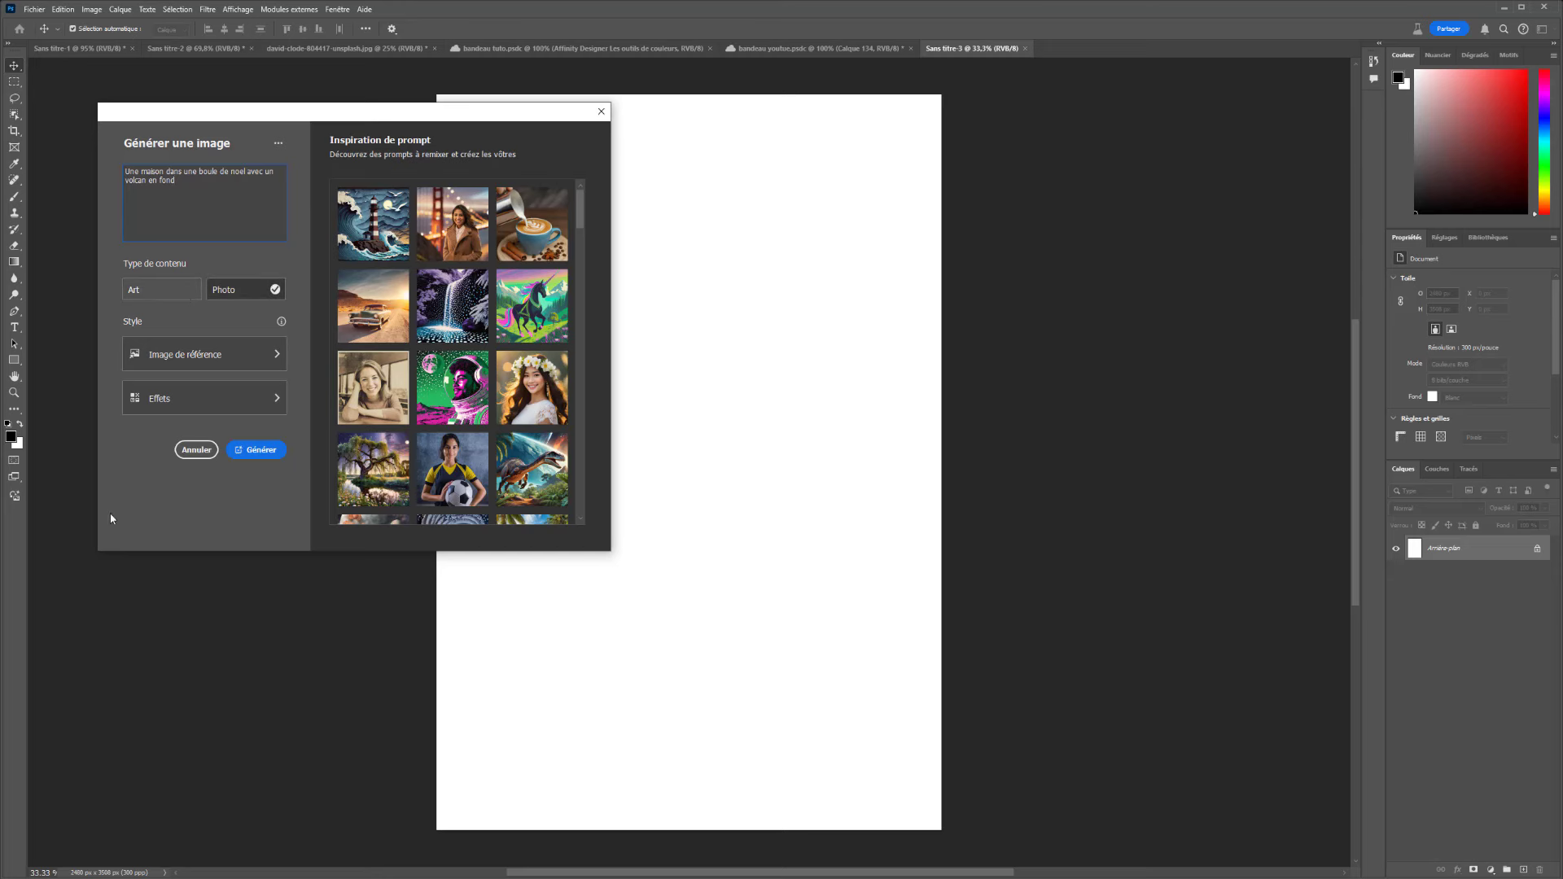
Browse the reference images and style effects, and add the popular effect Effet Bokeh to the image being generated.
click(176, 356)
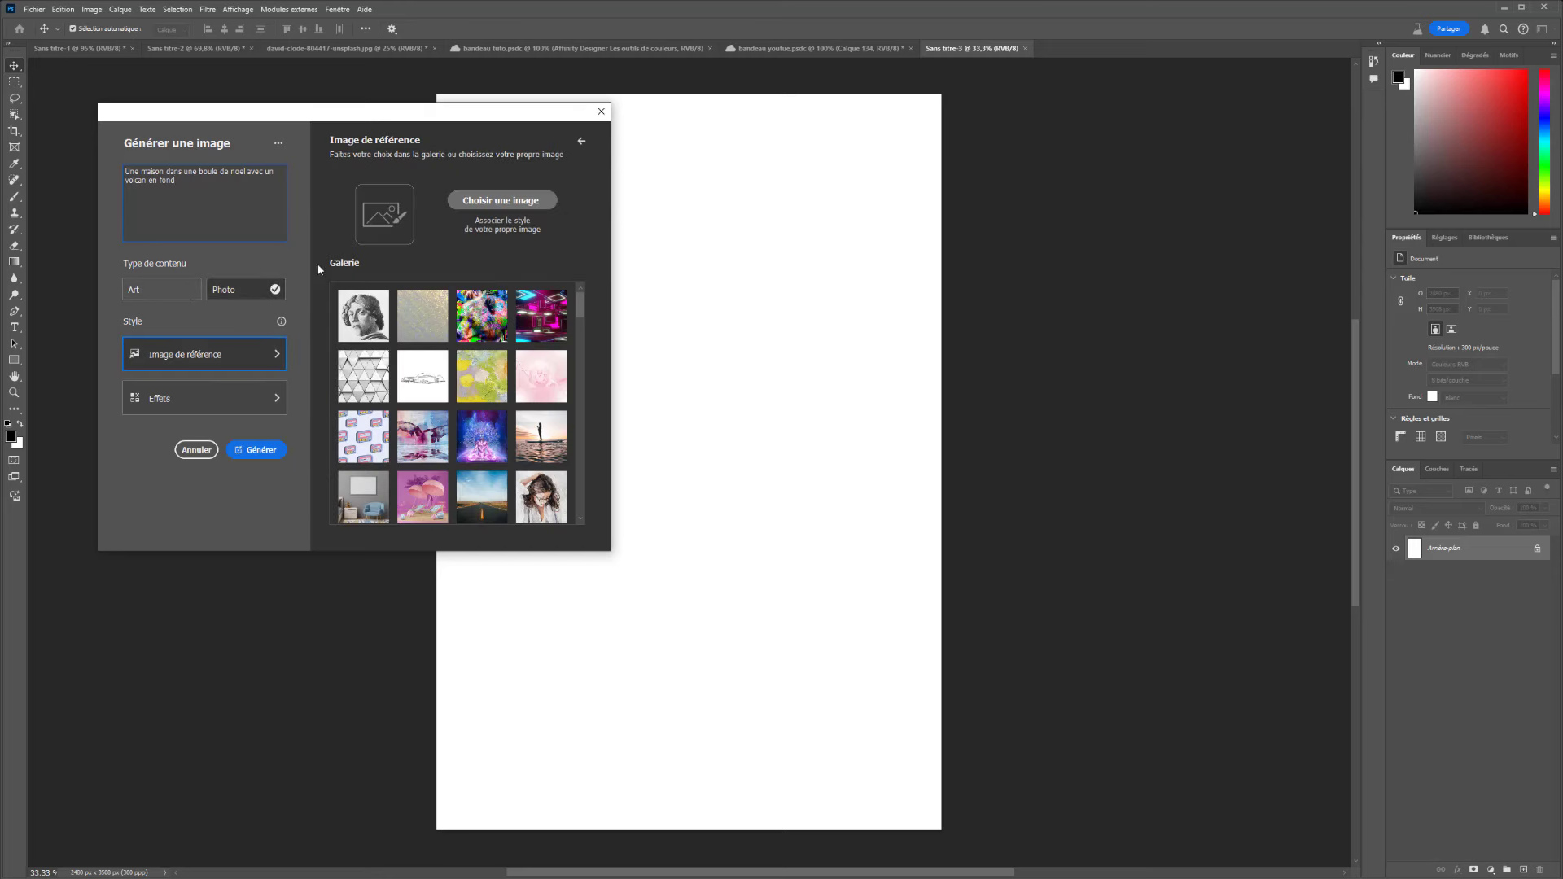
click(209, 385)
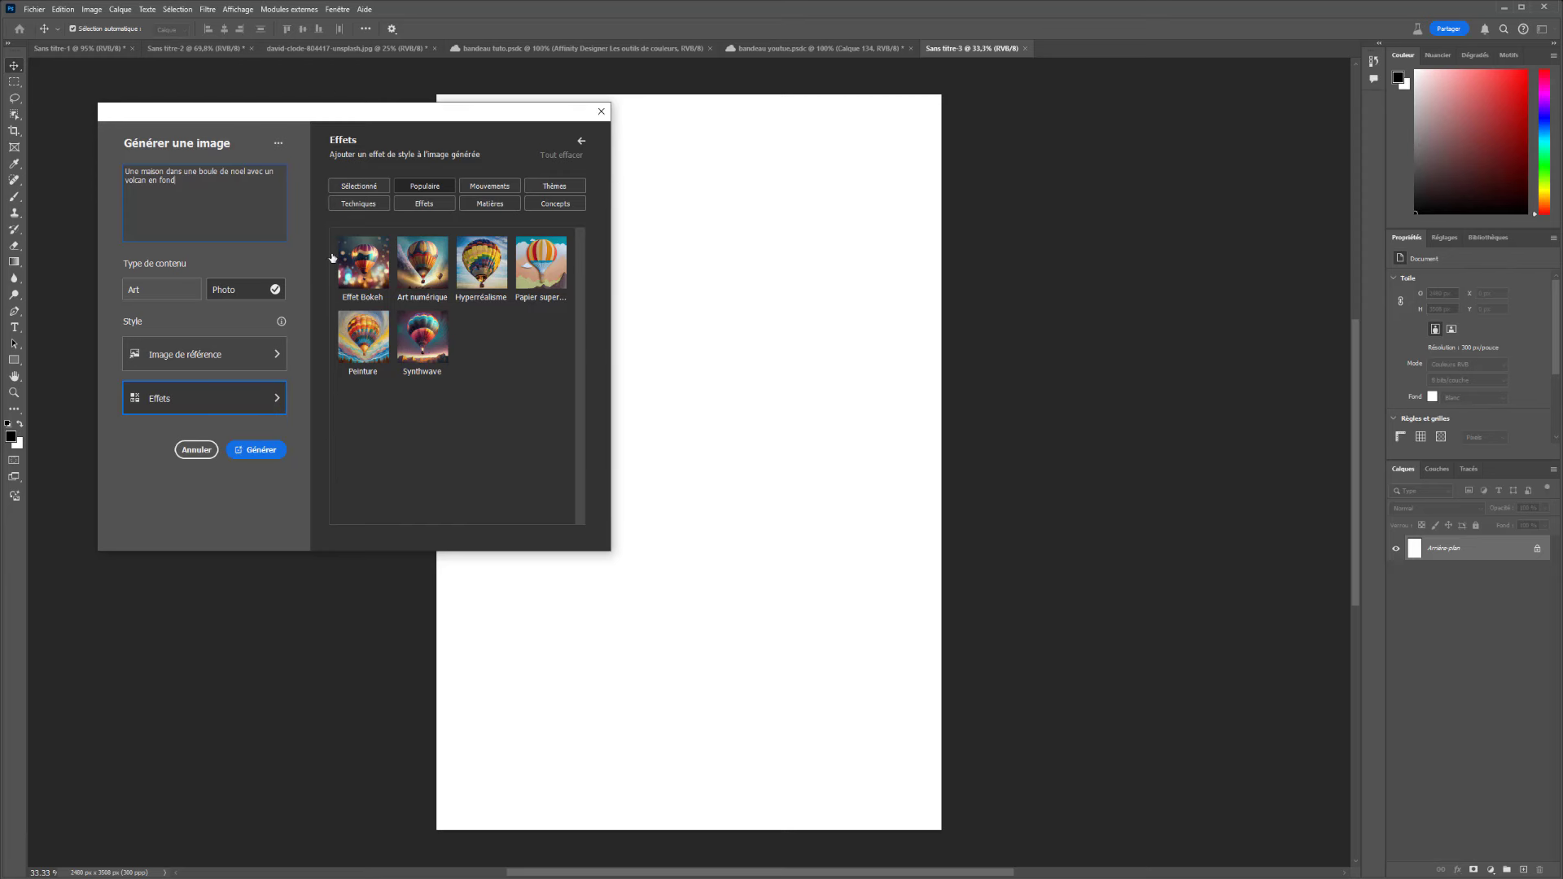
click(358, 187)
click(358, 204)
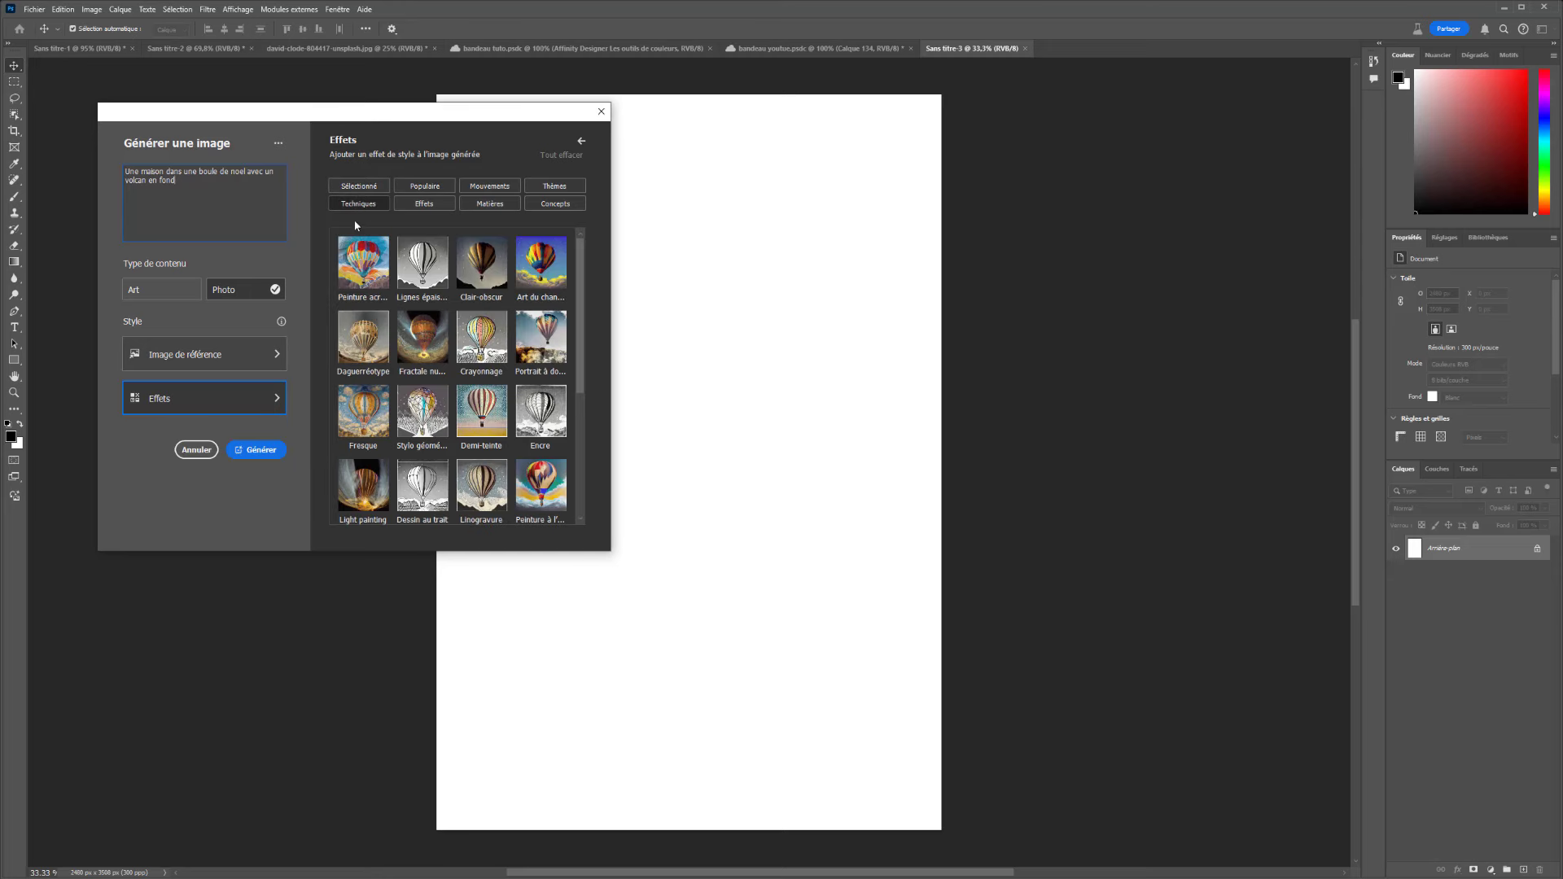
click(425, 204)
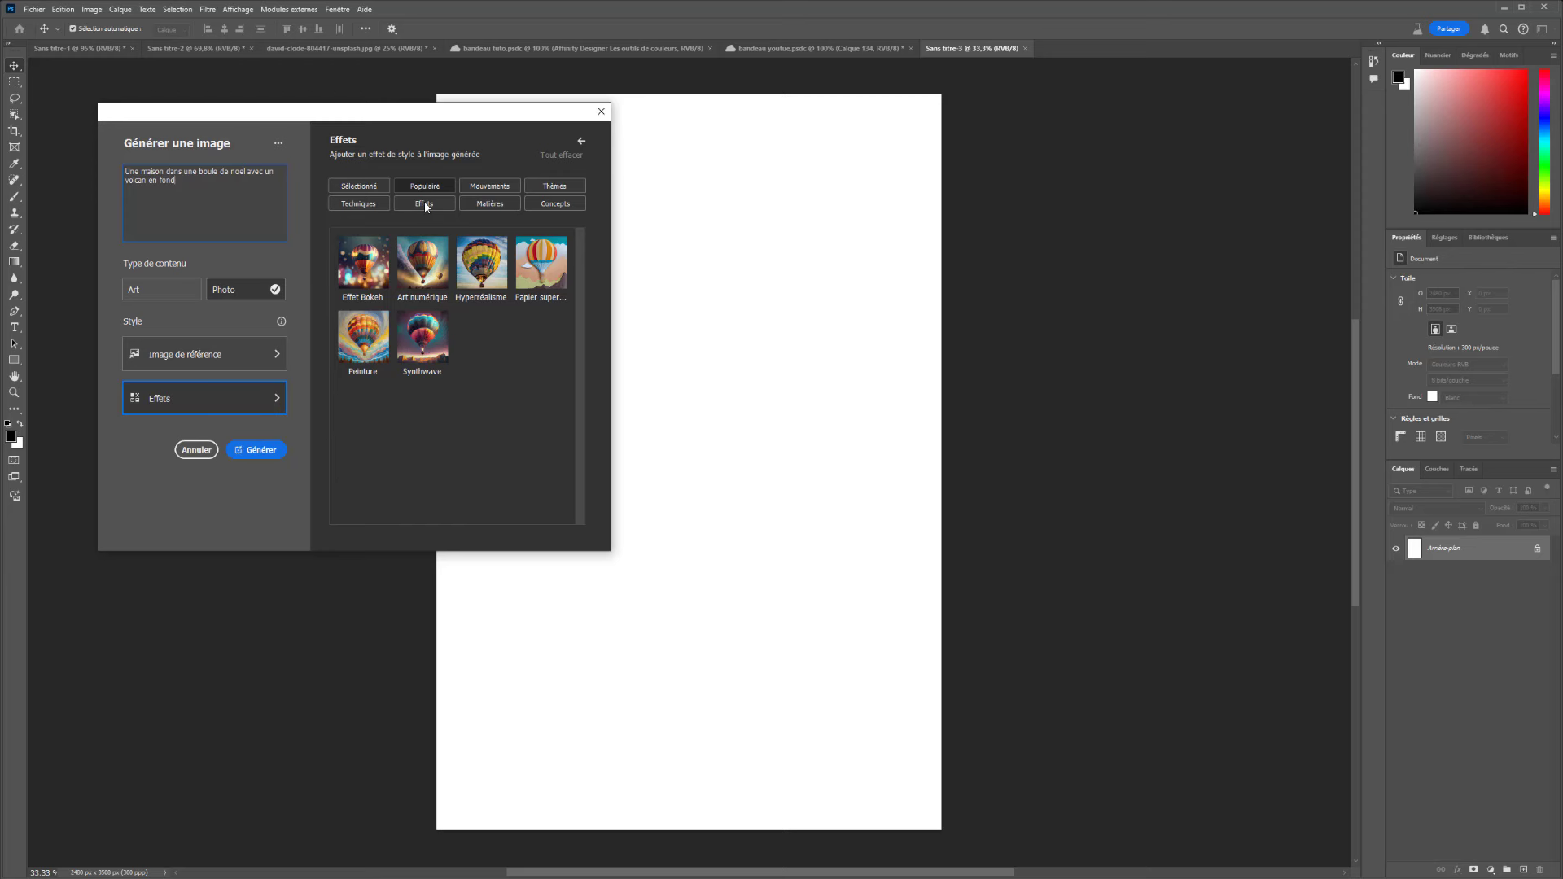
click(362, 265)
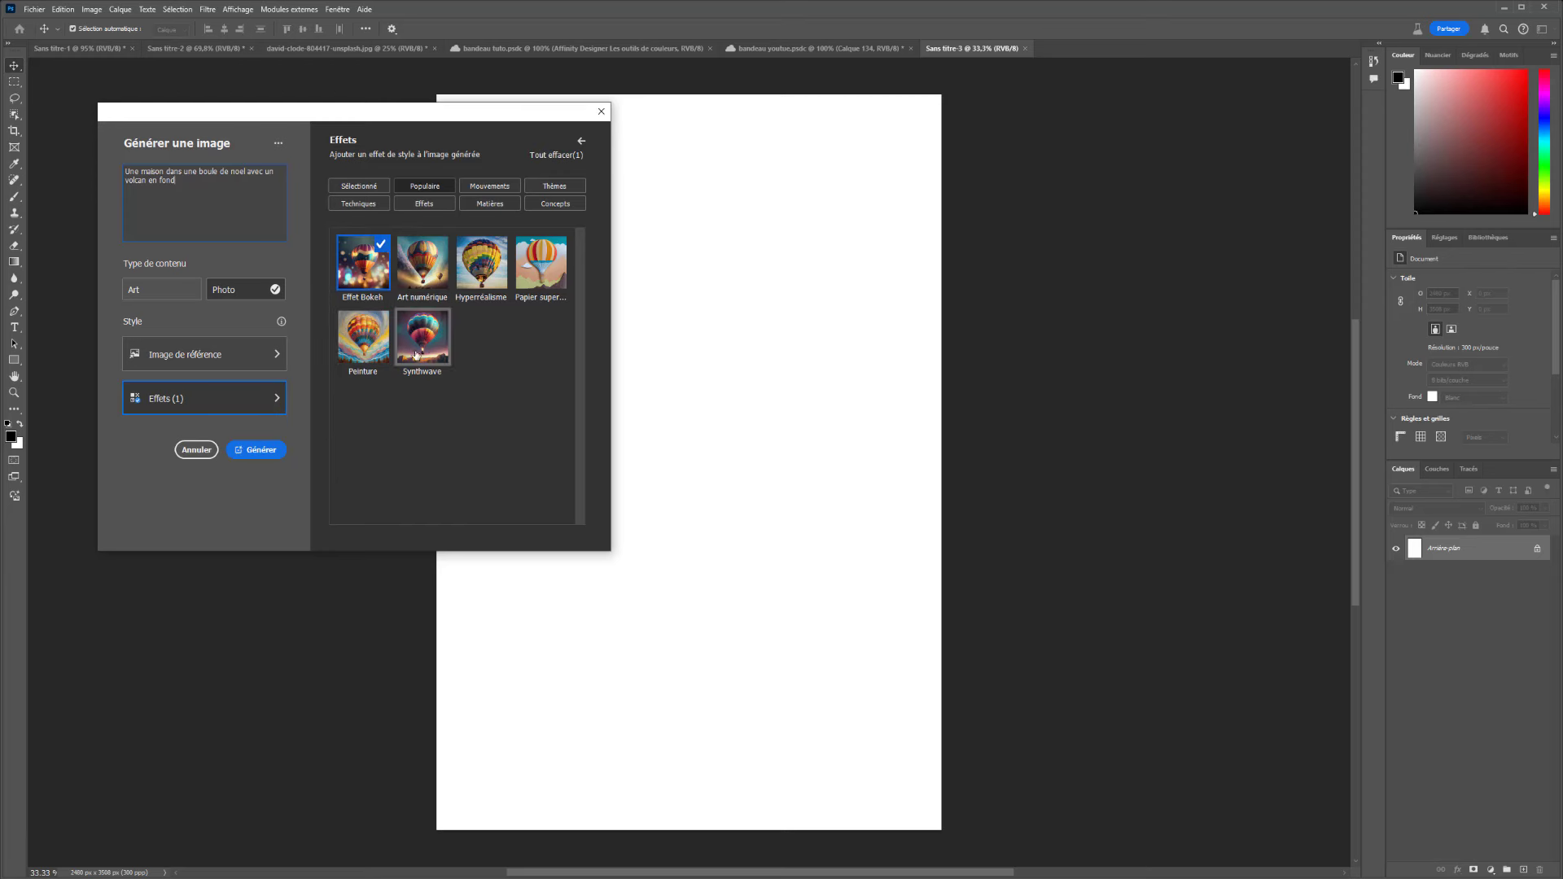
Change the content type to Art, add the Futuriste concept effect, and generate the image.
click(553, 212)
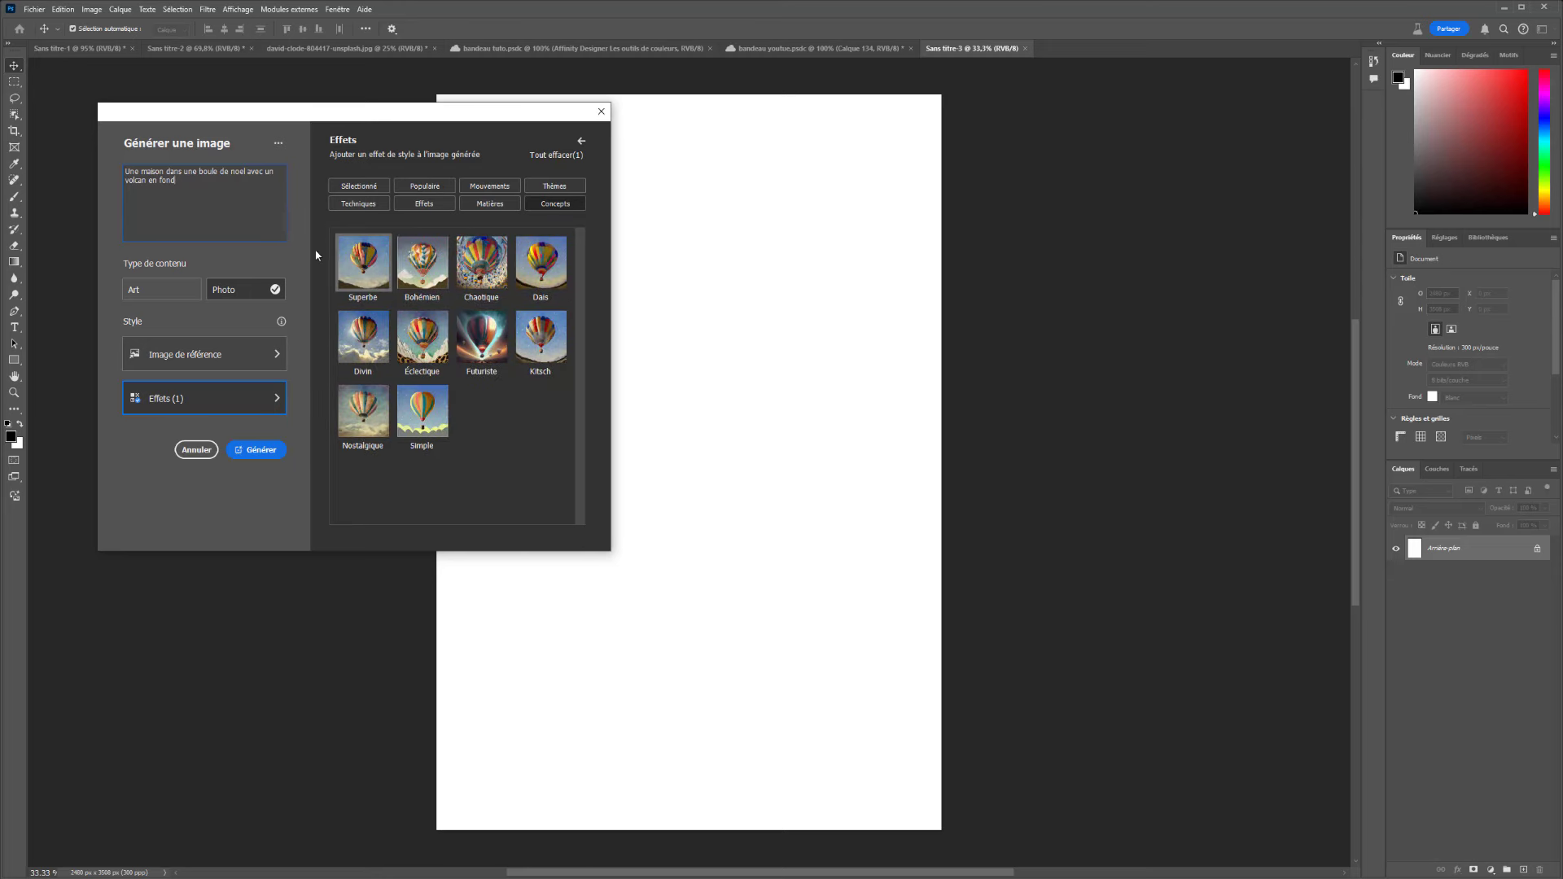
click(163, 290)
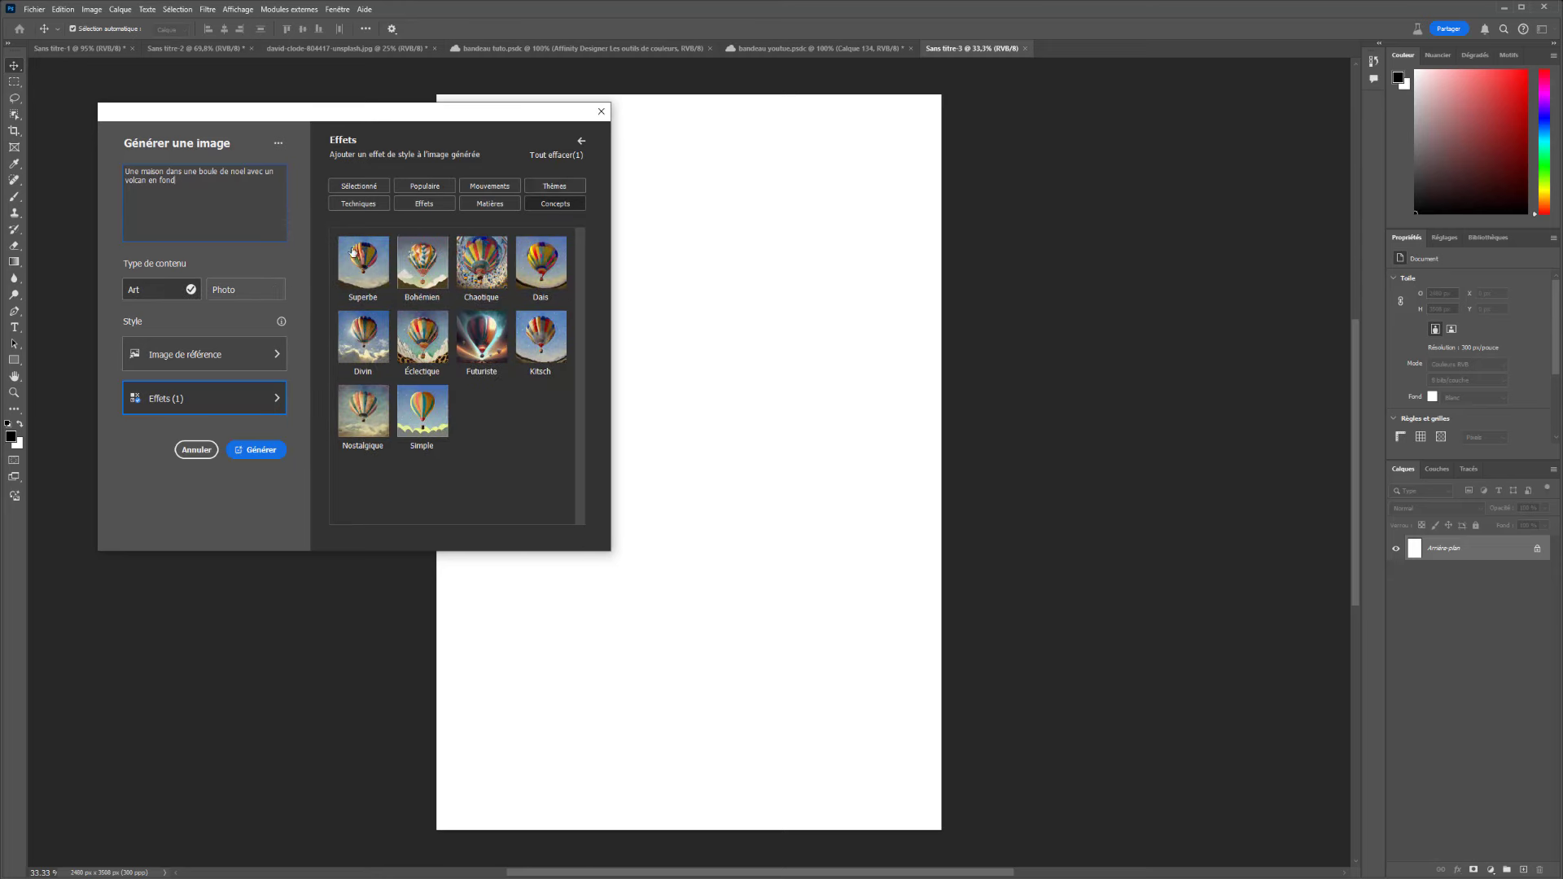
click(481, 337)
click(236, 451)
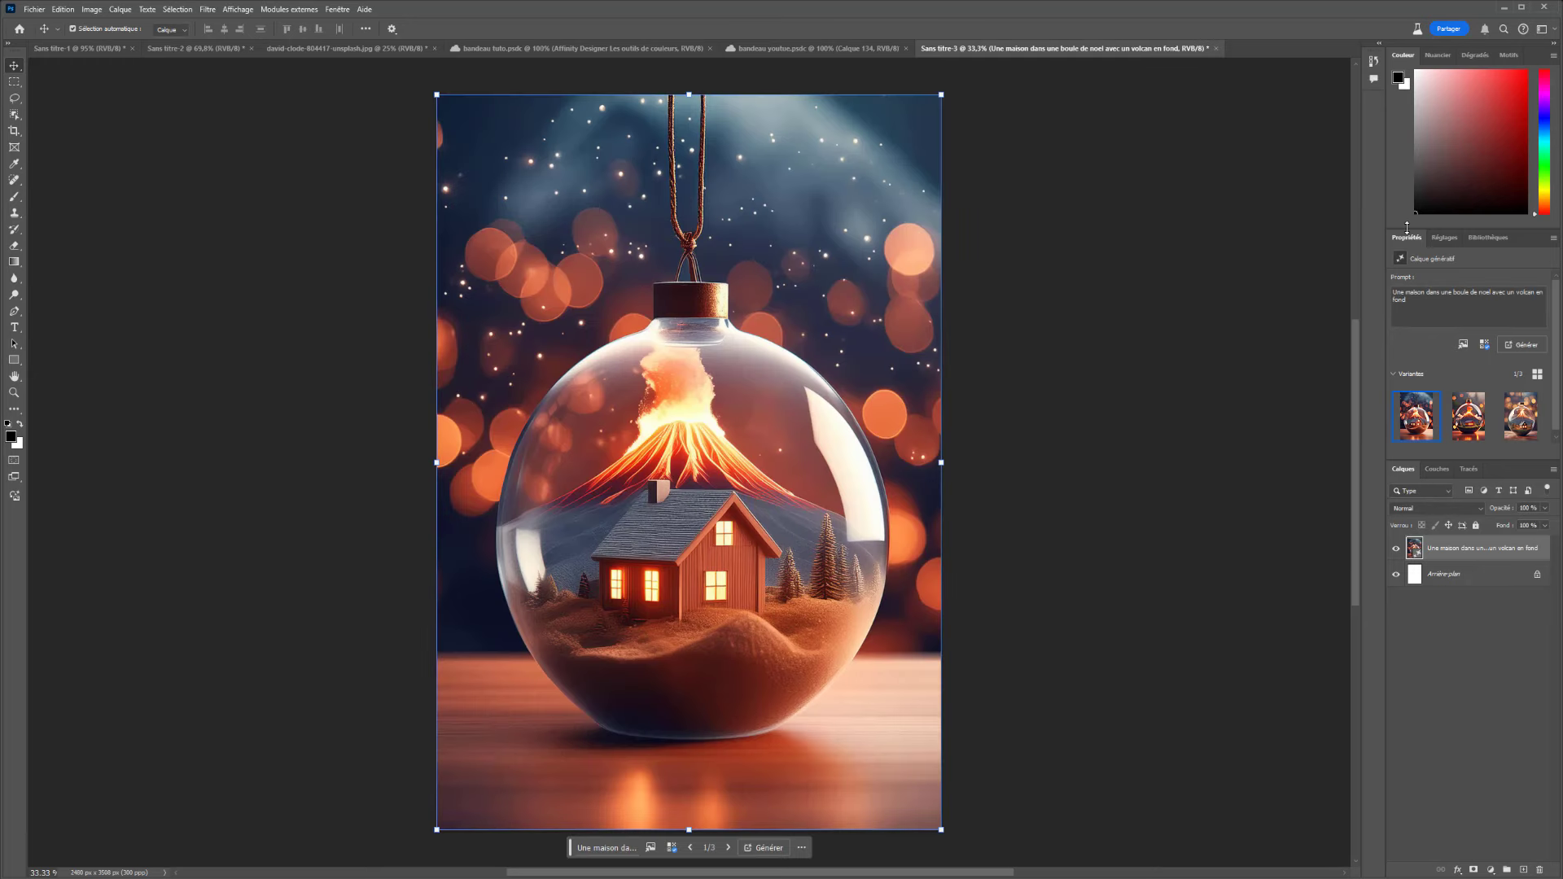
Float and lengthen the Properties panel beside the image, and display the second and third generated variations.
drag(1406, 237, 1030, 144)
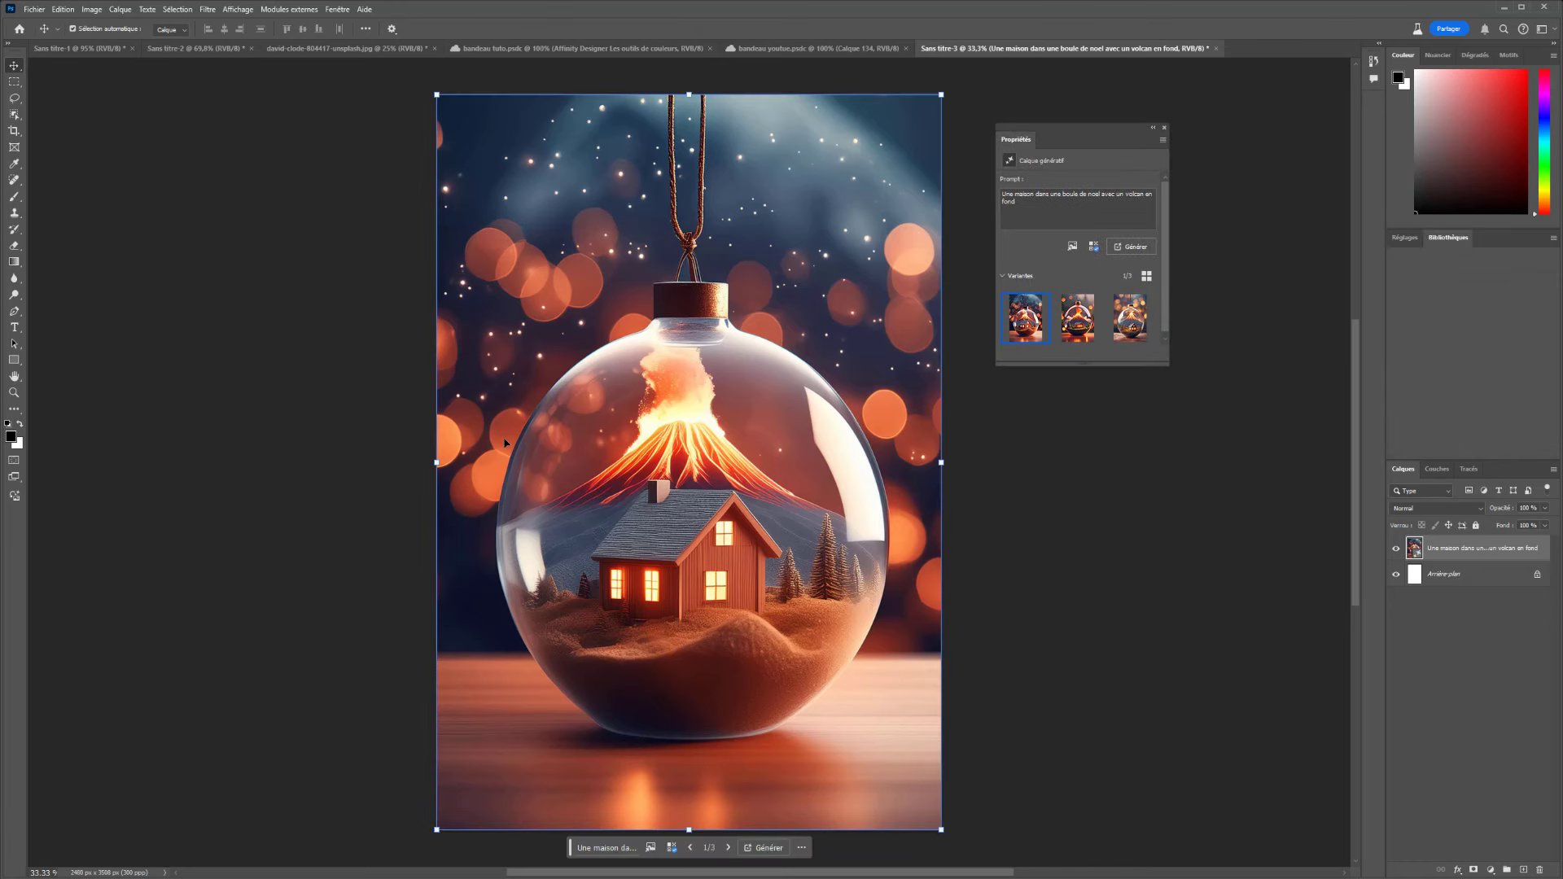
drag(1079, 366, 1078, 537)
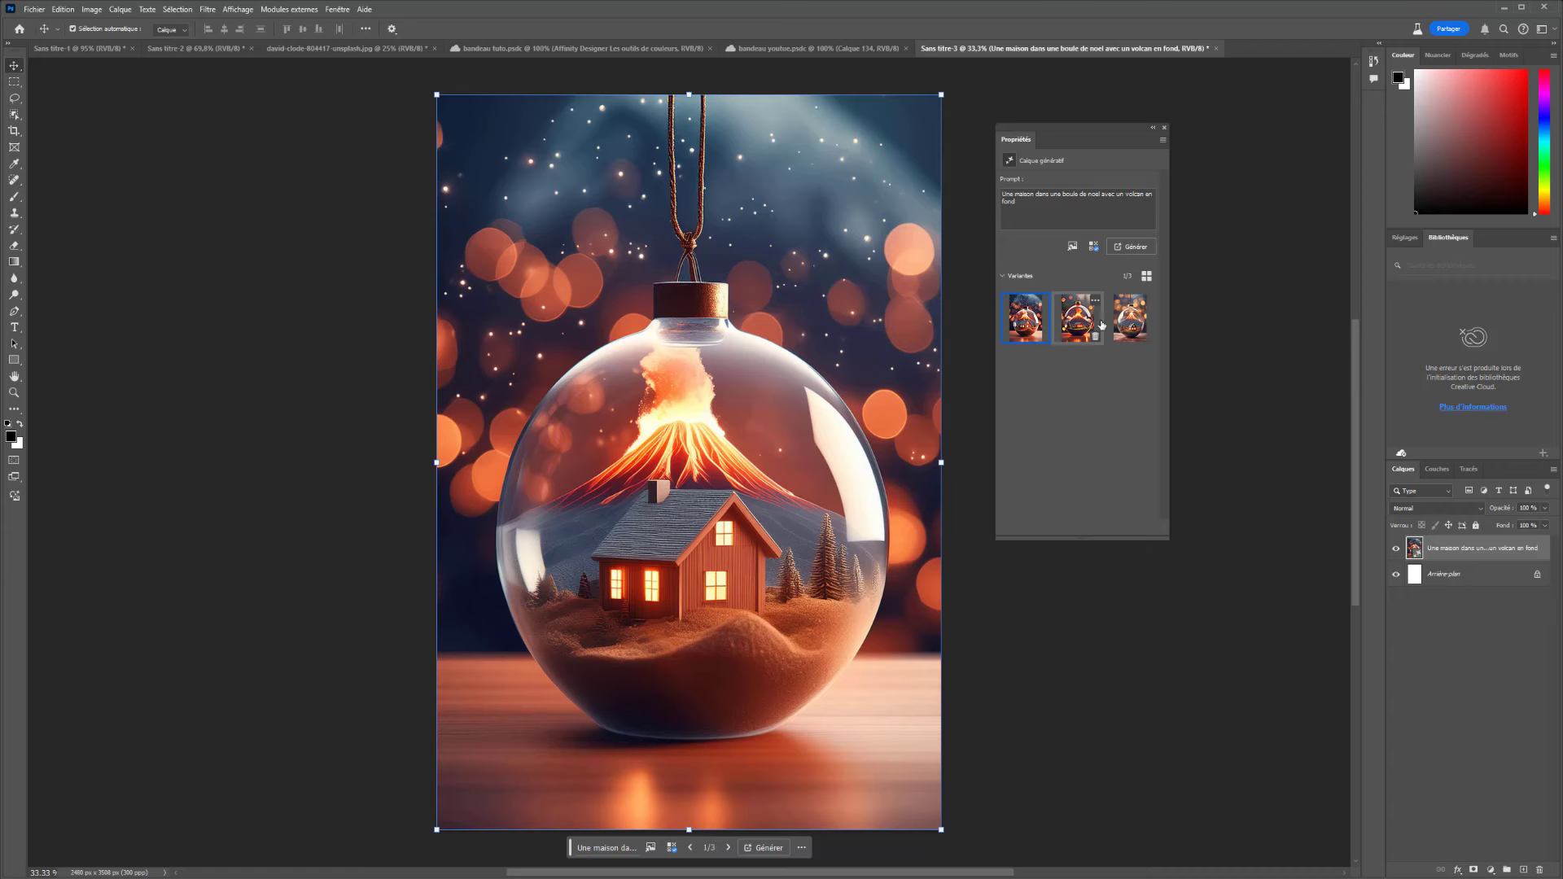
click(1076, 319)
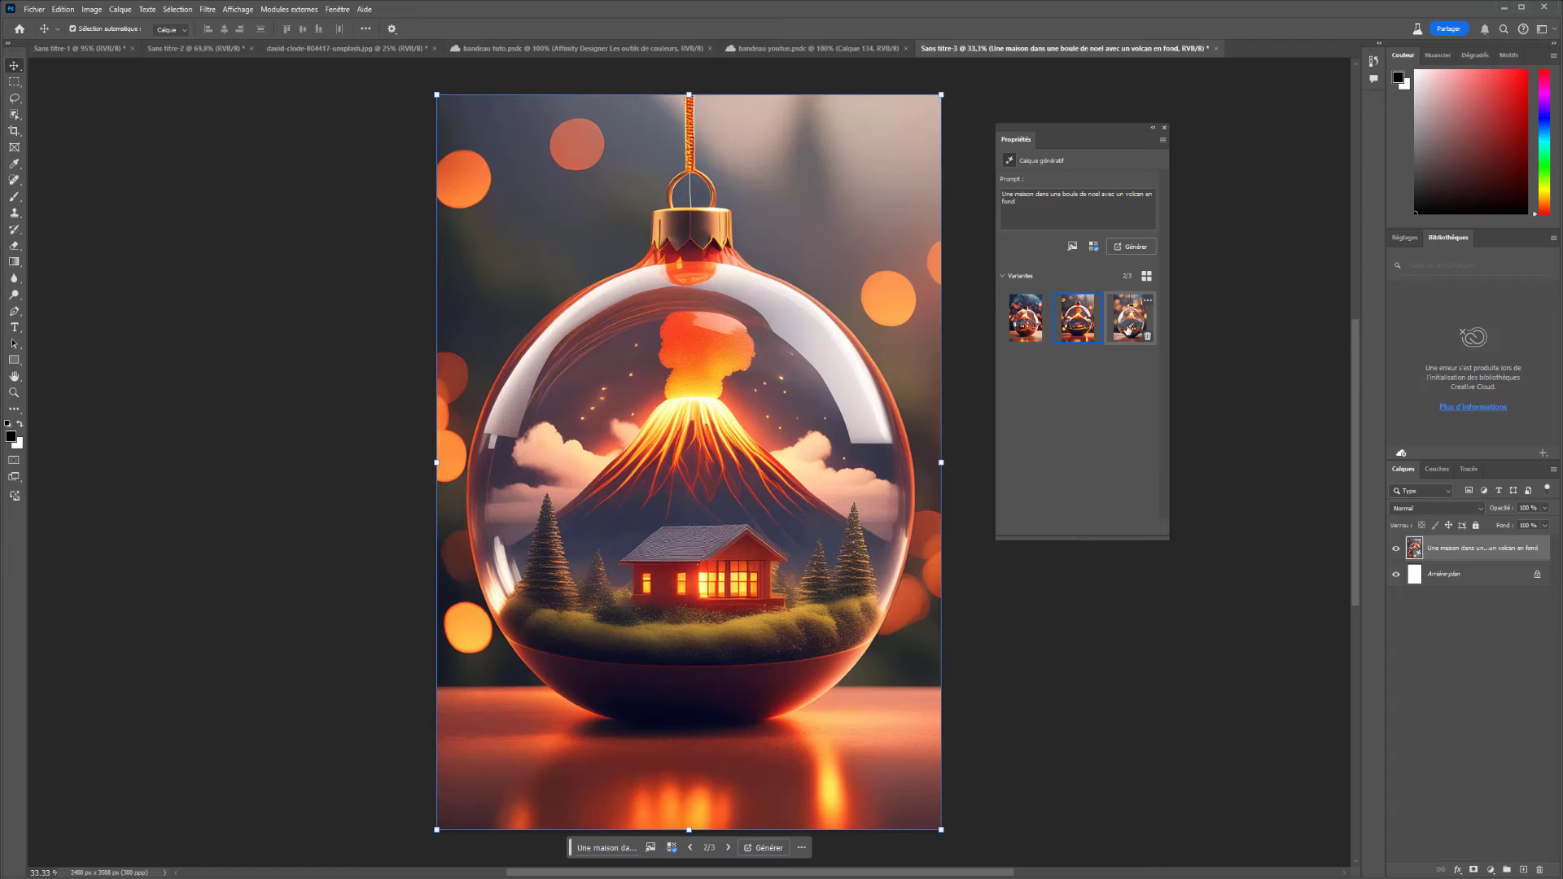
click(1129, 318)
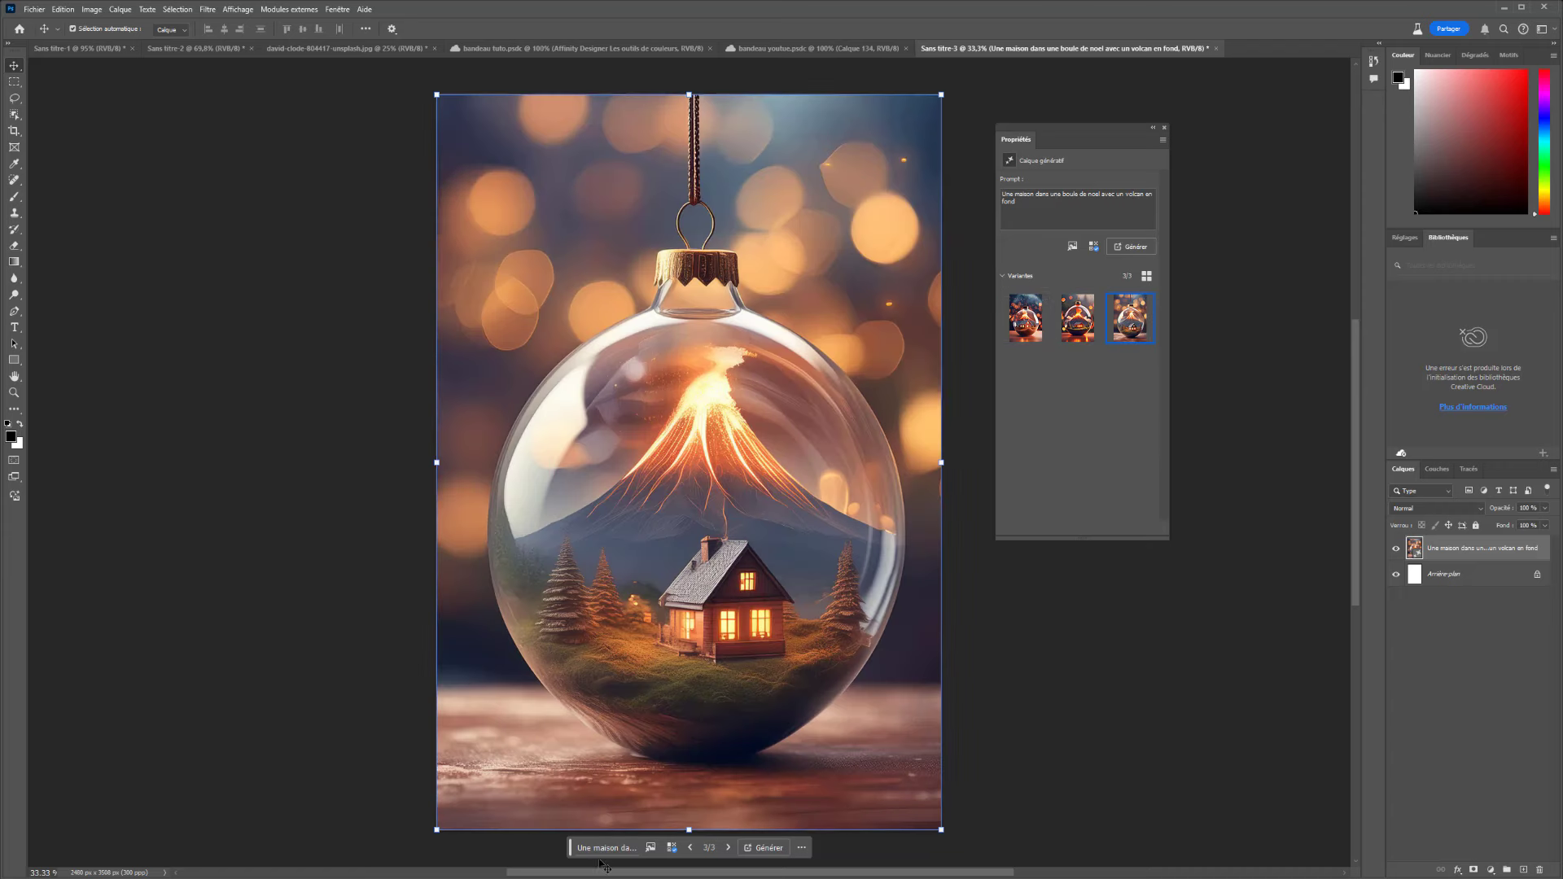
Regenerate the image using the pink and purple cloud picture from the gallery as the style reference.
click(651, 847)
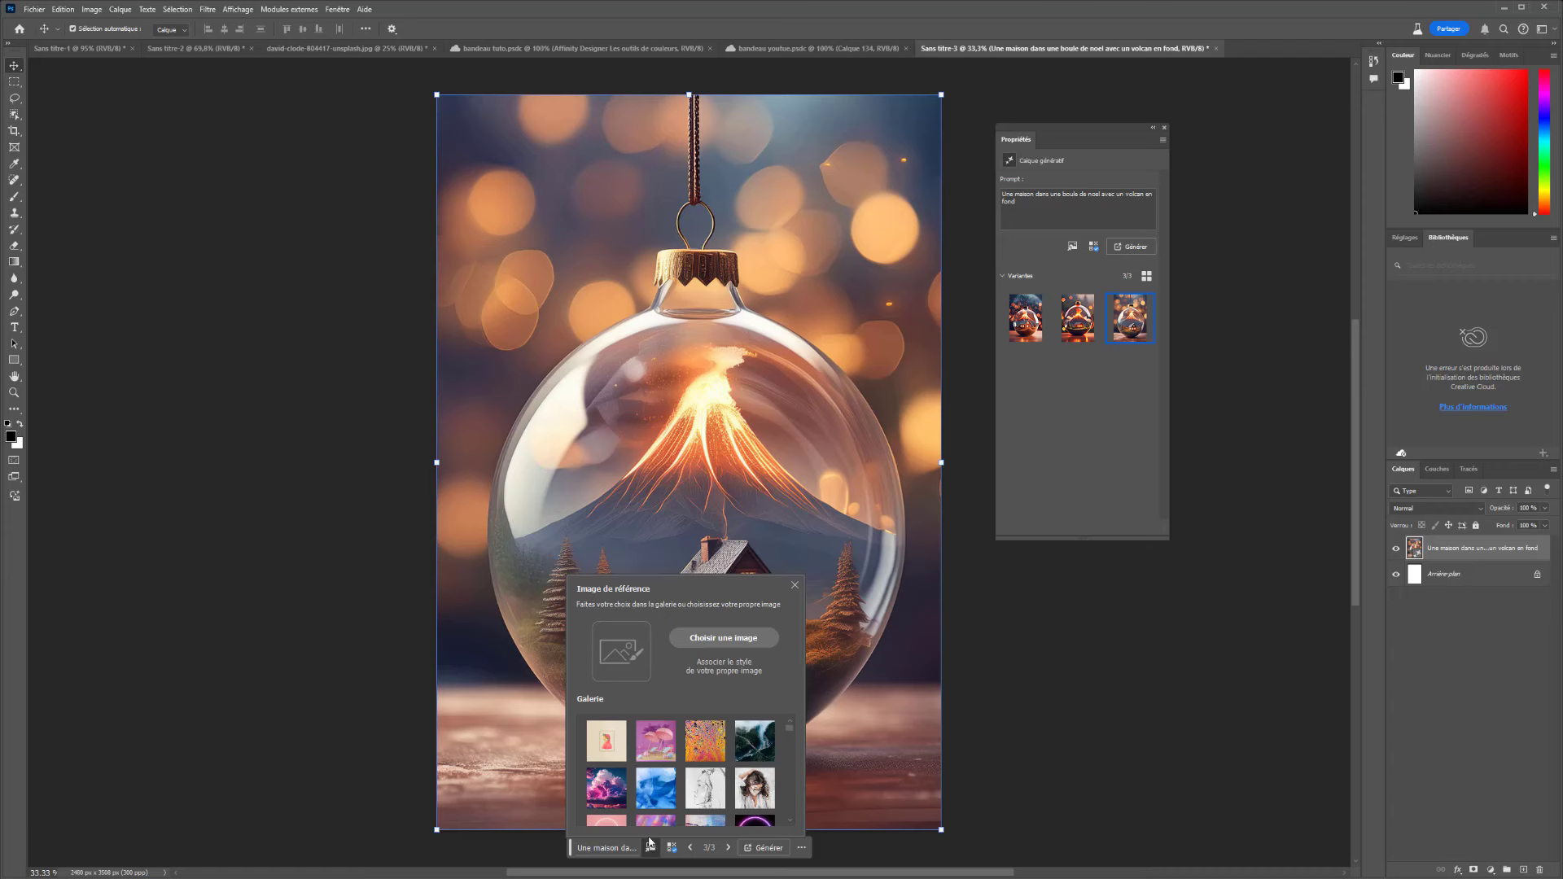
scroll(754, 788, down, 1)
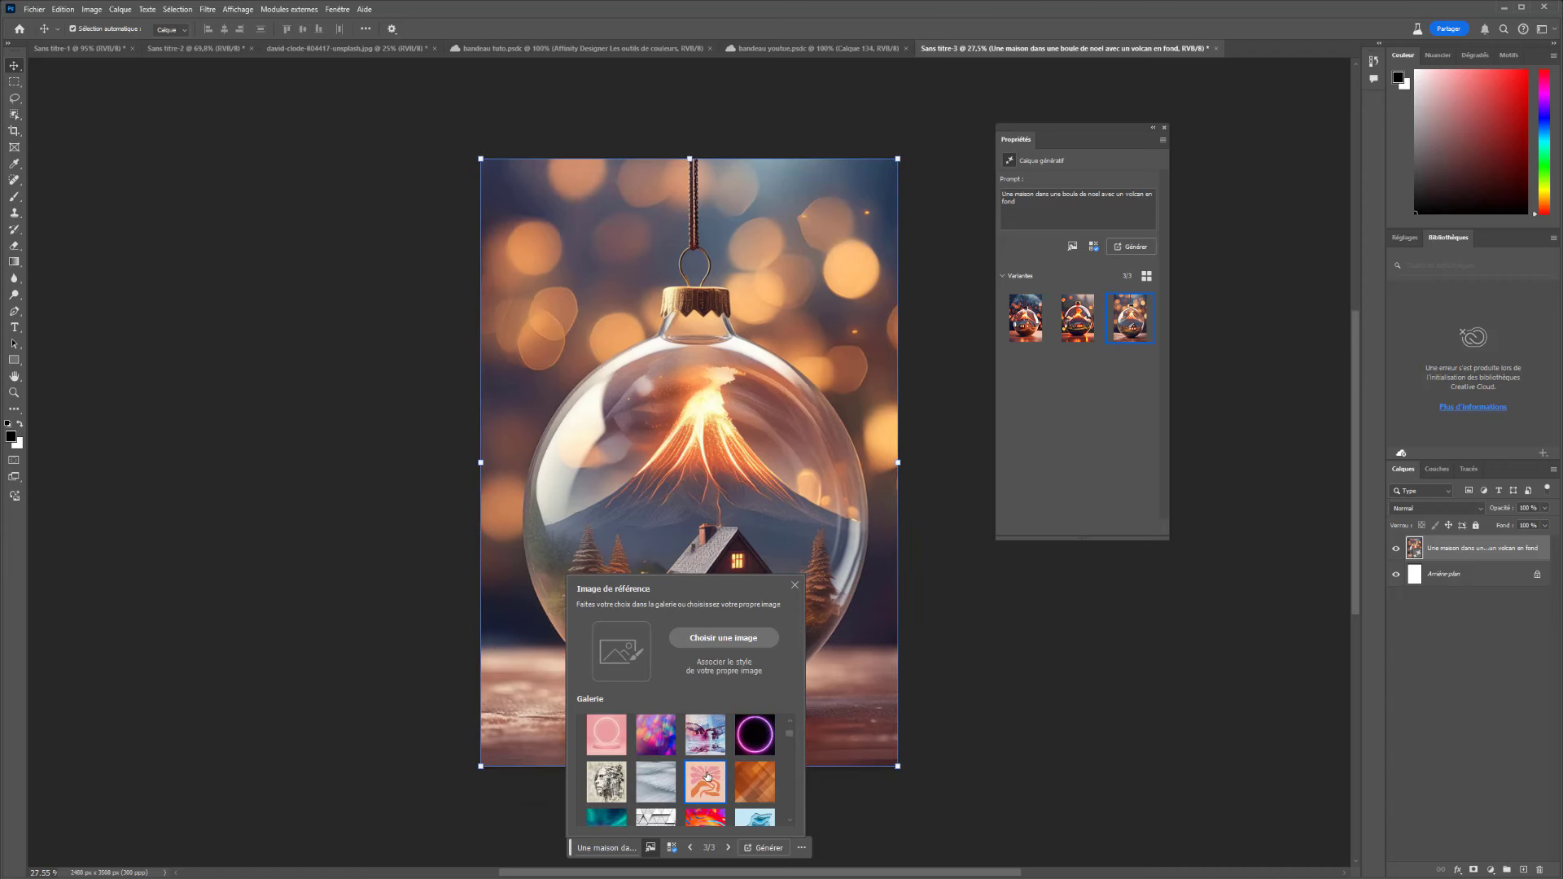
scroll(664, 773, up, 1)
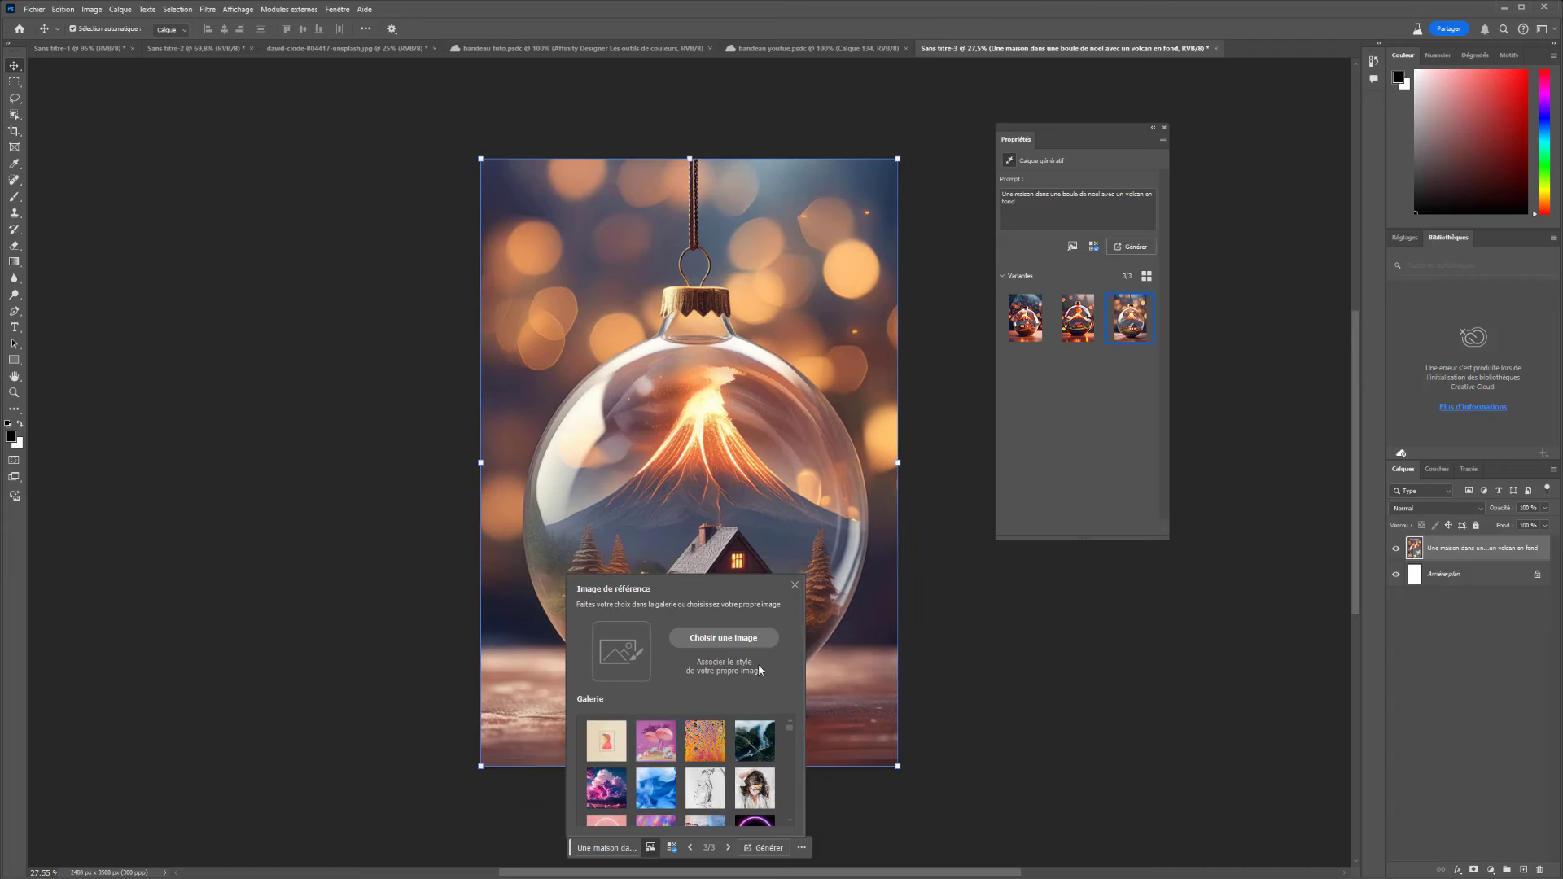
scroll(616, 792, down, 1)
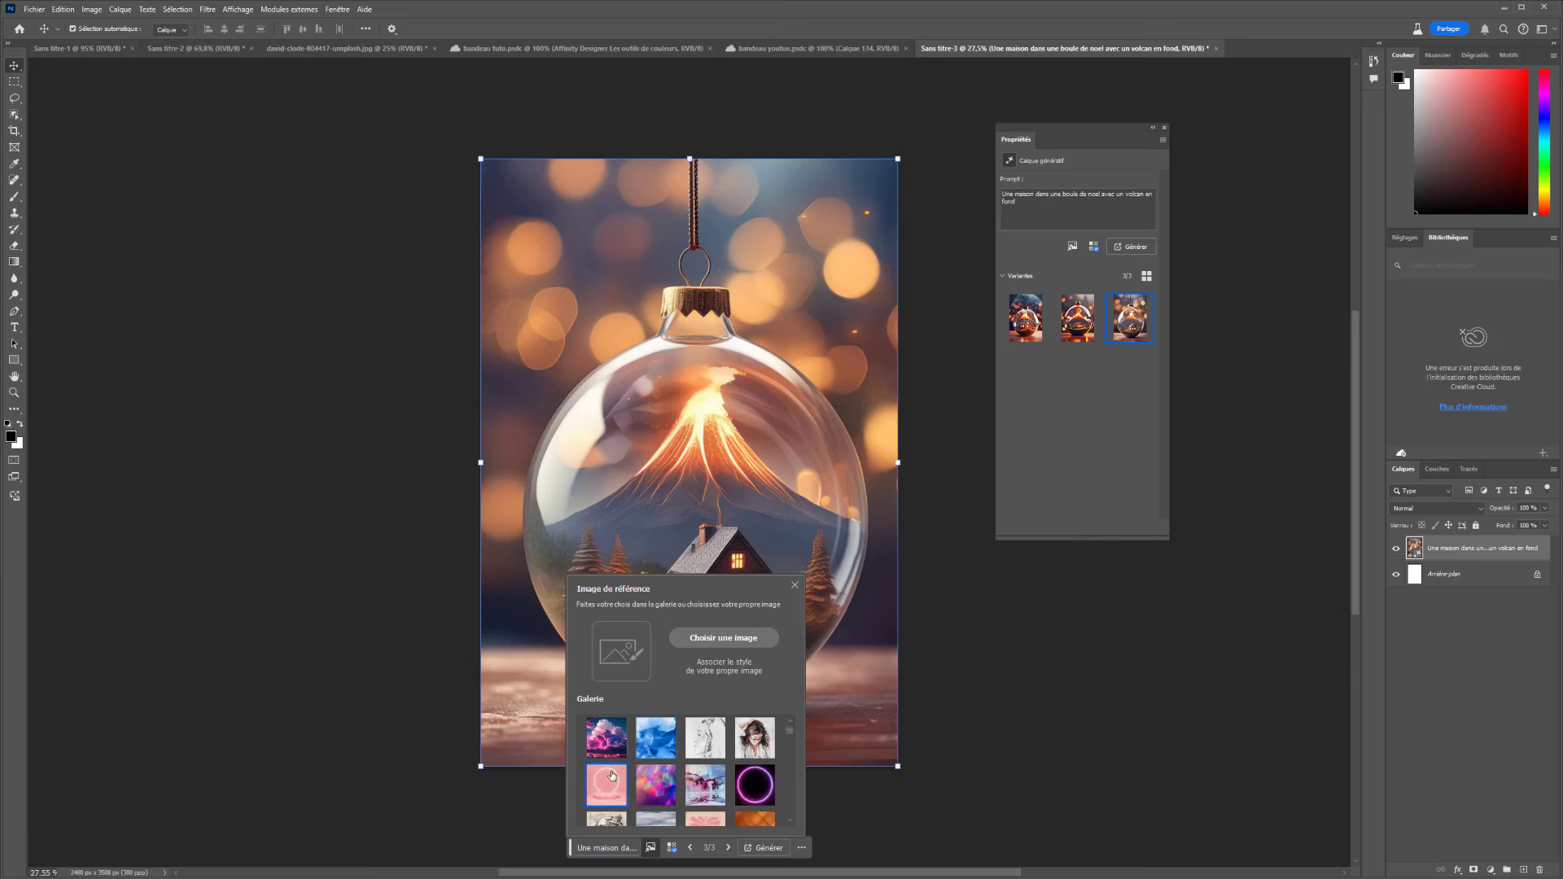
click(603, 741)
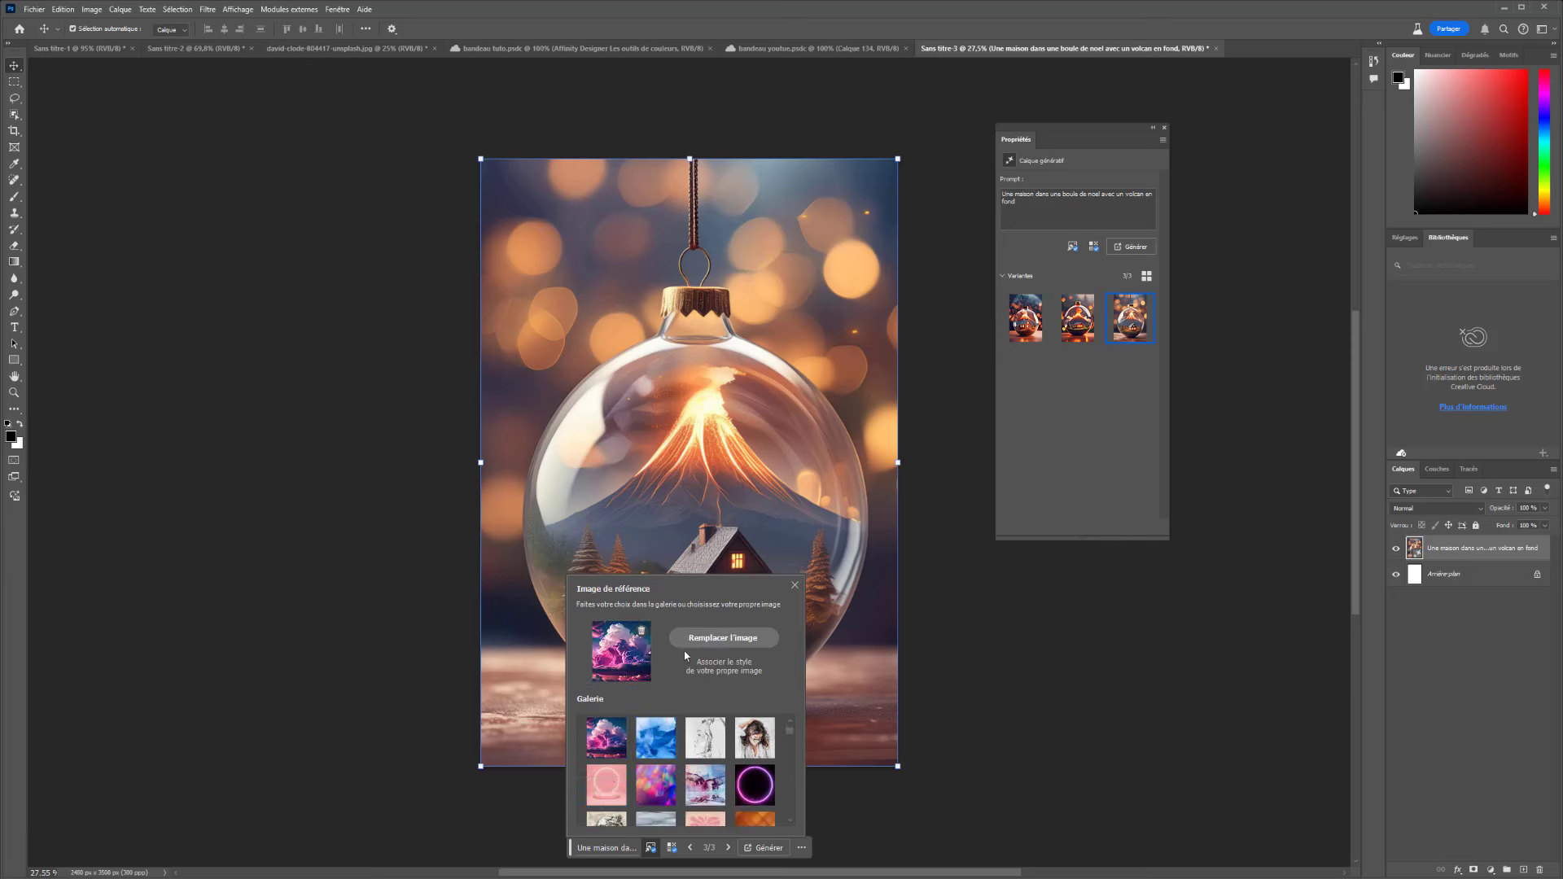
click(752, 849)
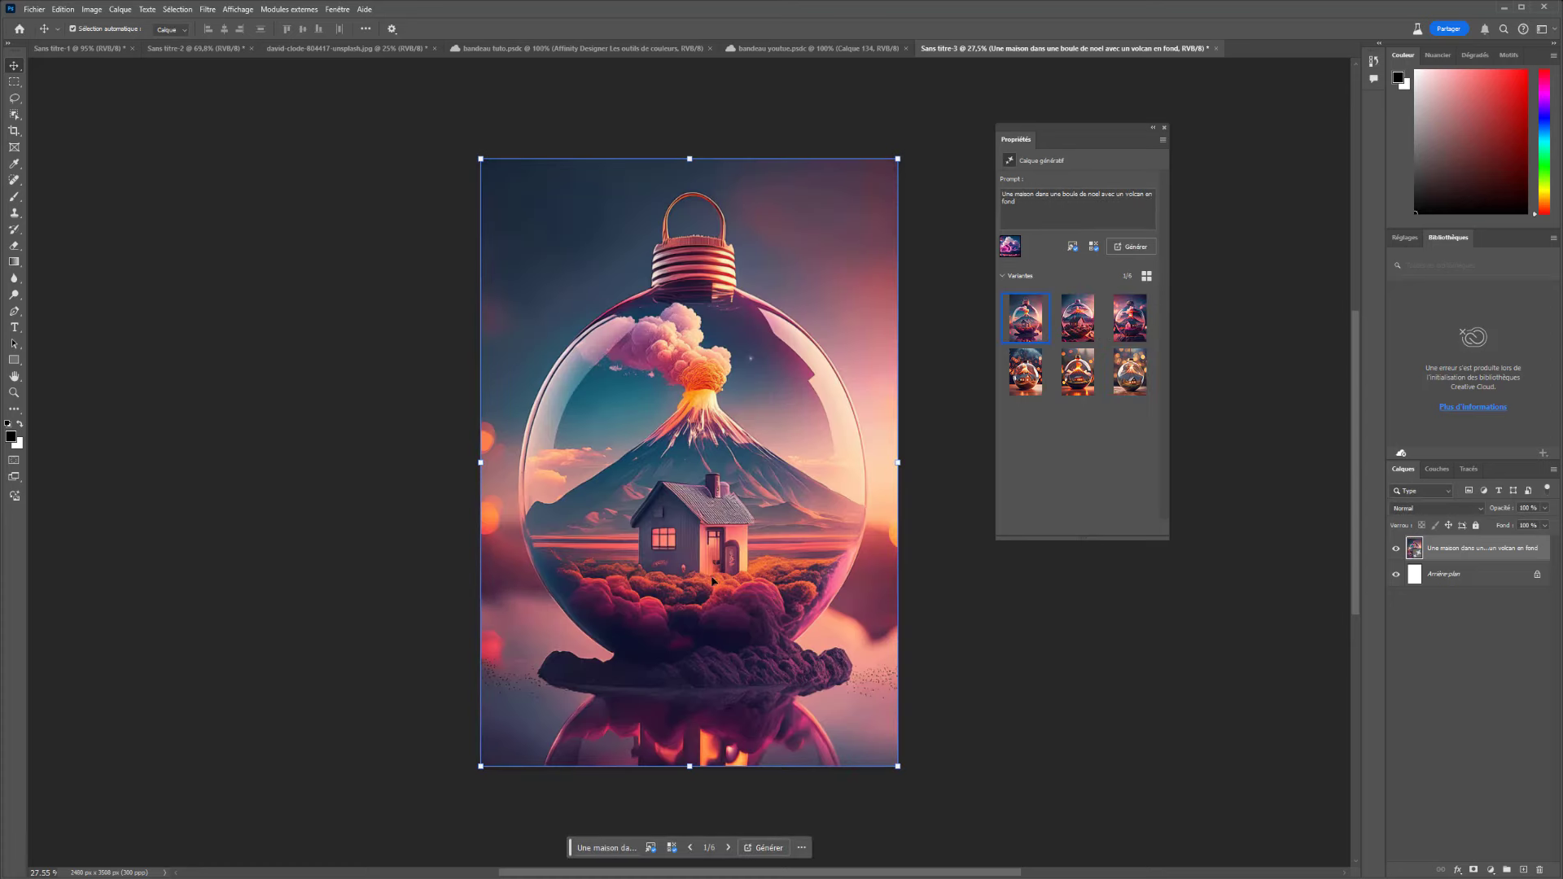
Compare the three cloud-styled variations, review the applied style effects, and open the first variation's options.
click(1078, 319)
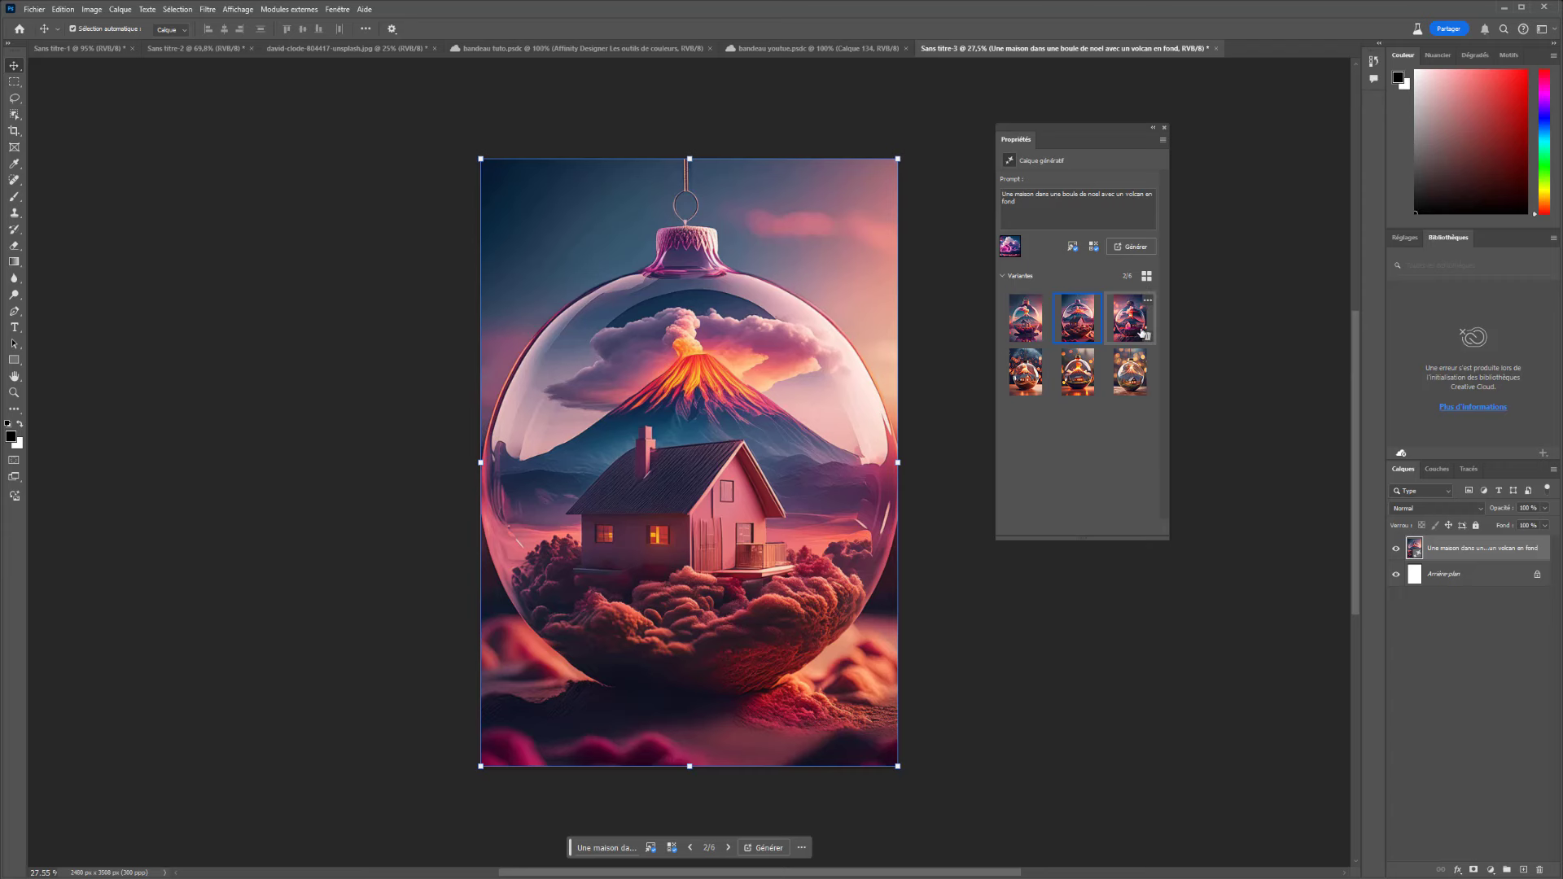
click(1130, 317)
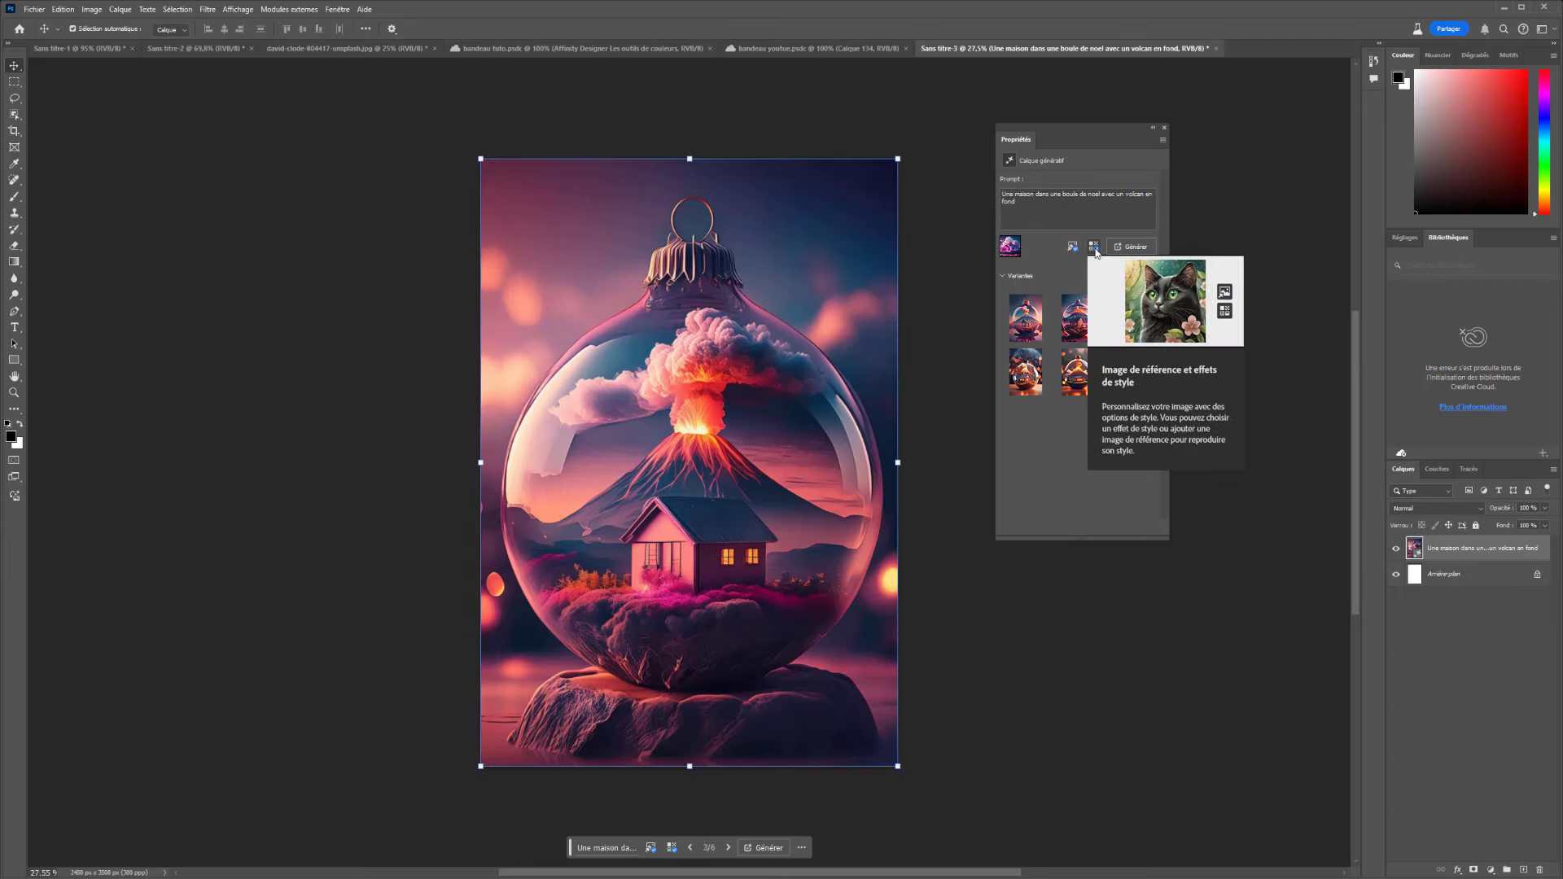
click(1094, 249)
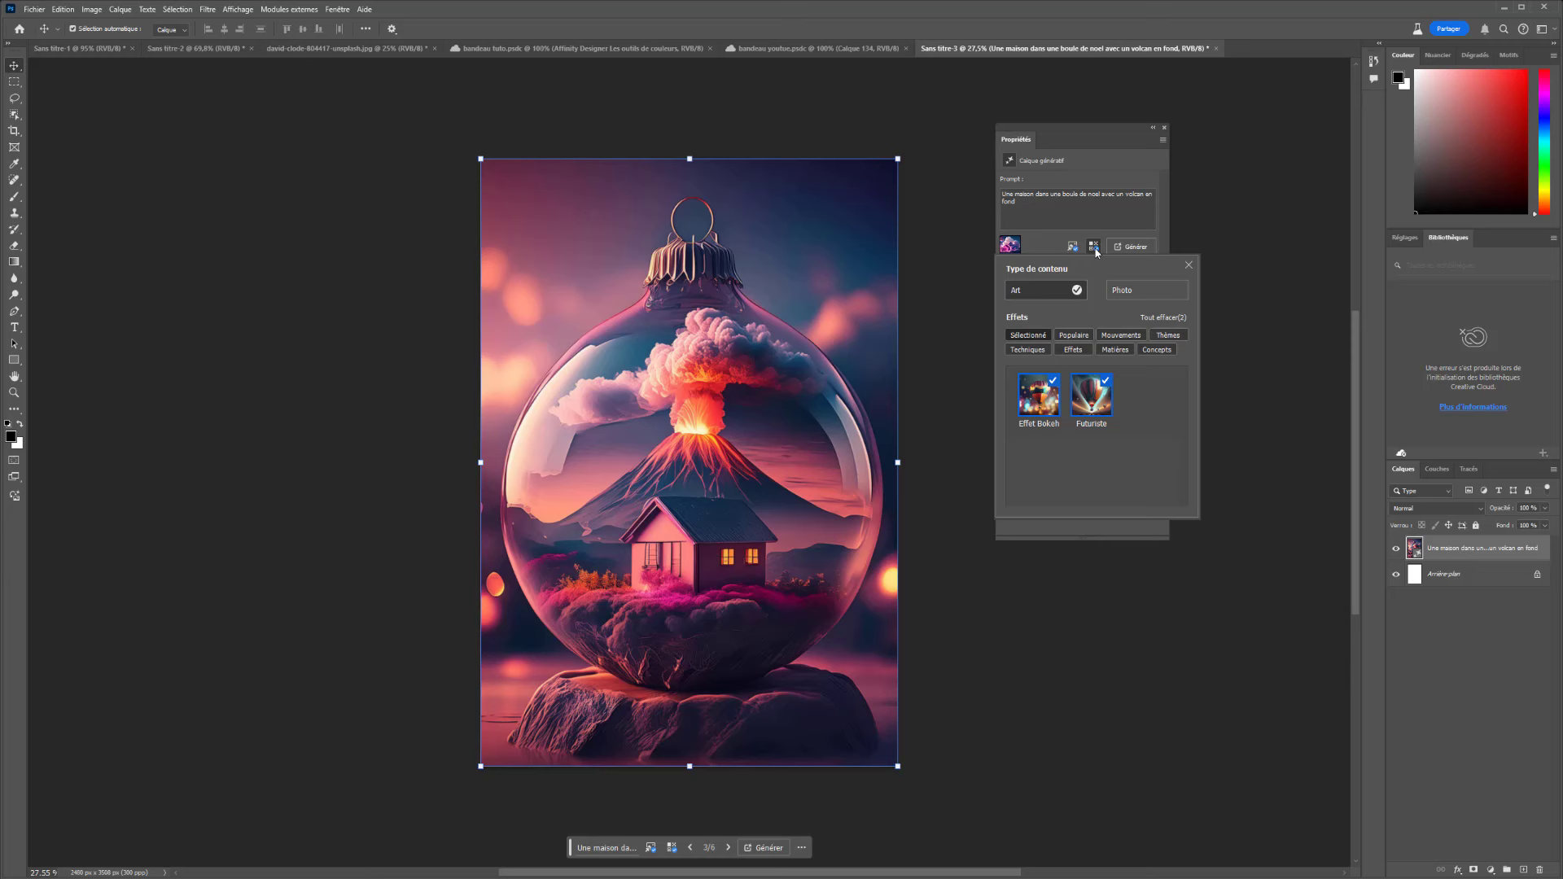
click(1050, 248)
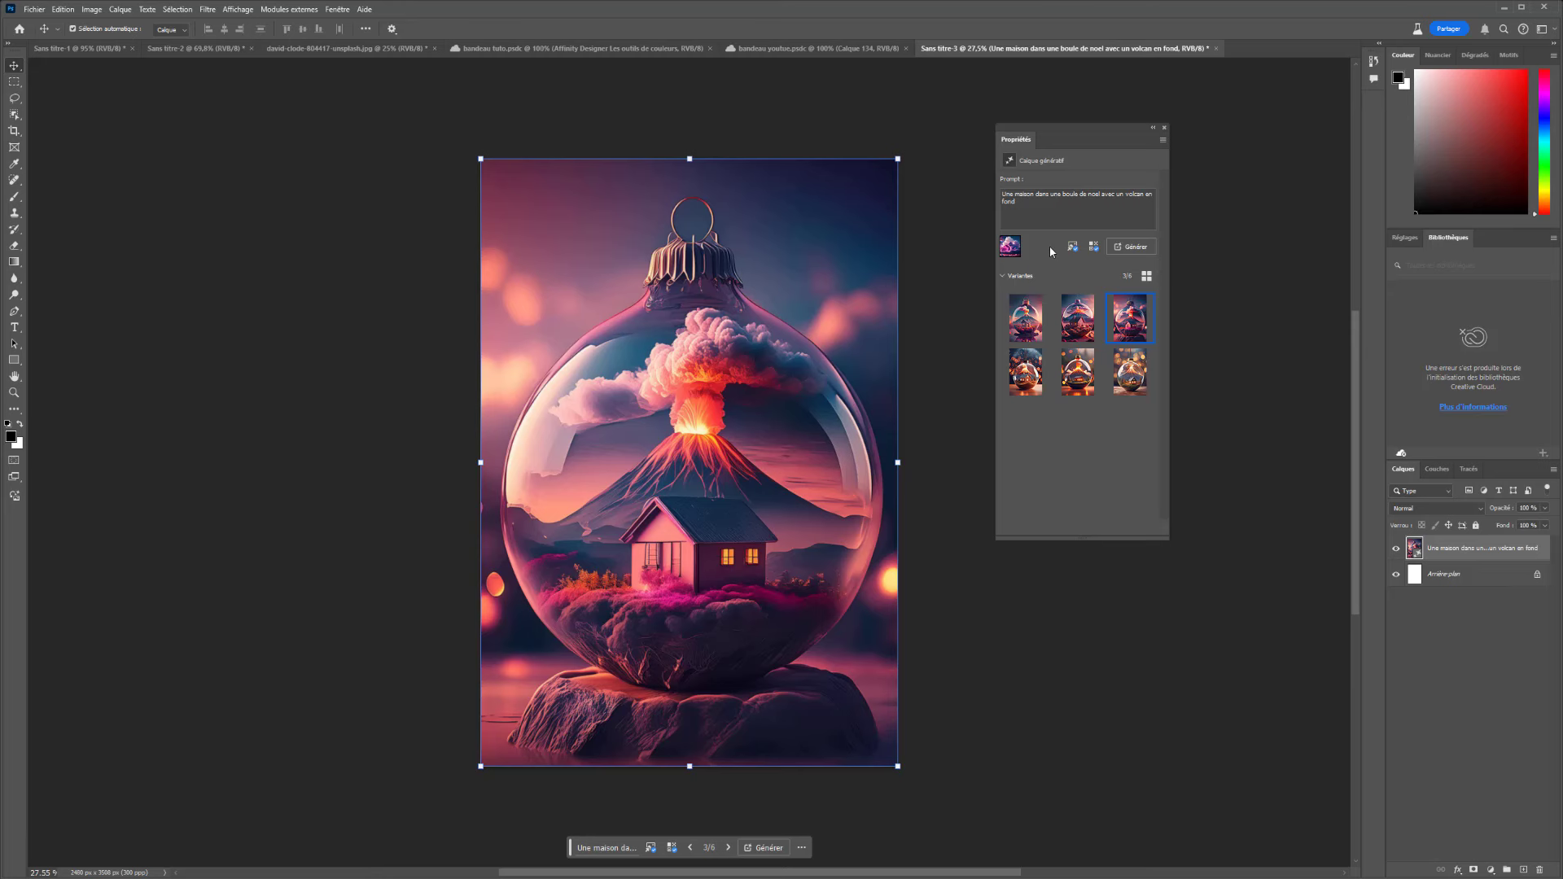
click(1026, 317)
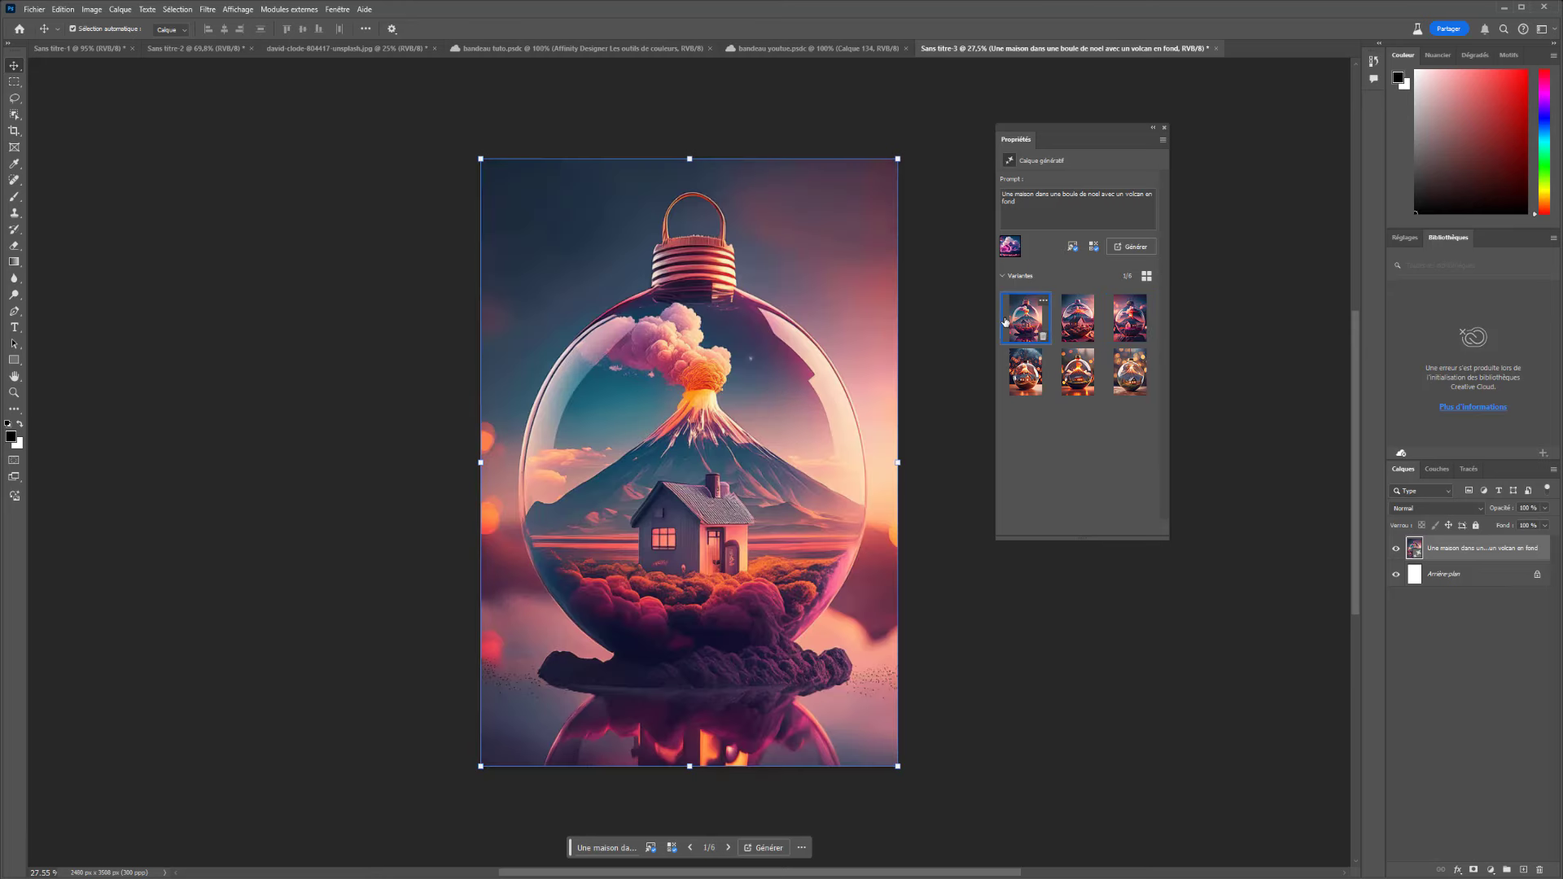
click(1042, 302)
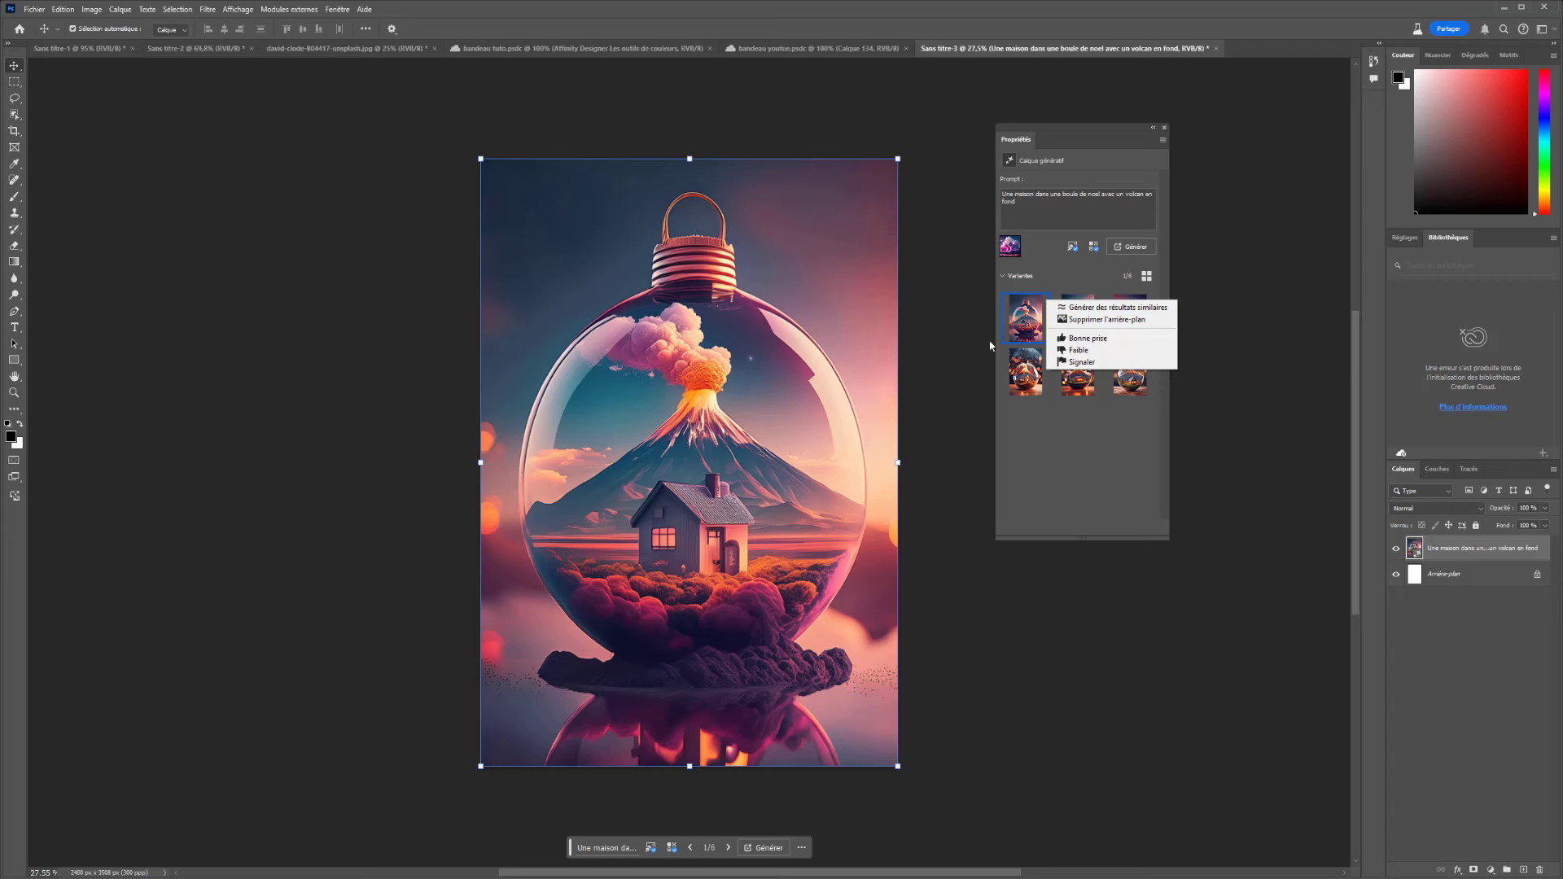
Review the original orange-toned variations and generate similar results from the third one.
click(1026, 372)
click(1078, 372)
click(1108, 371)
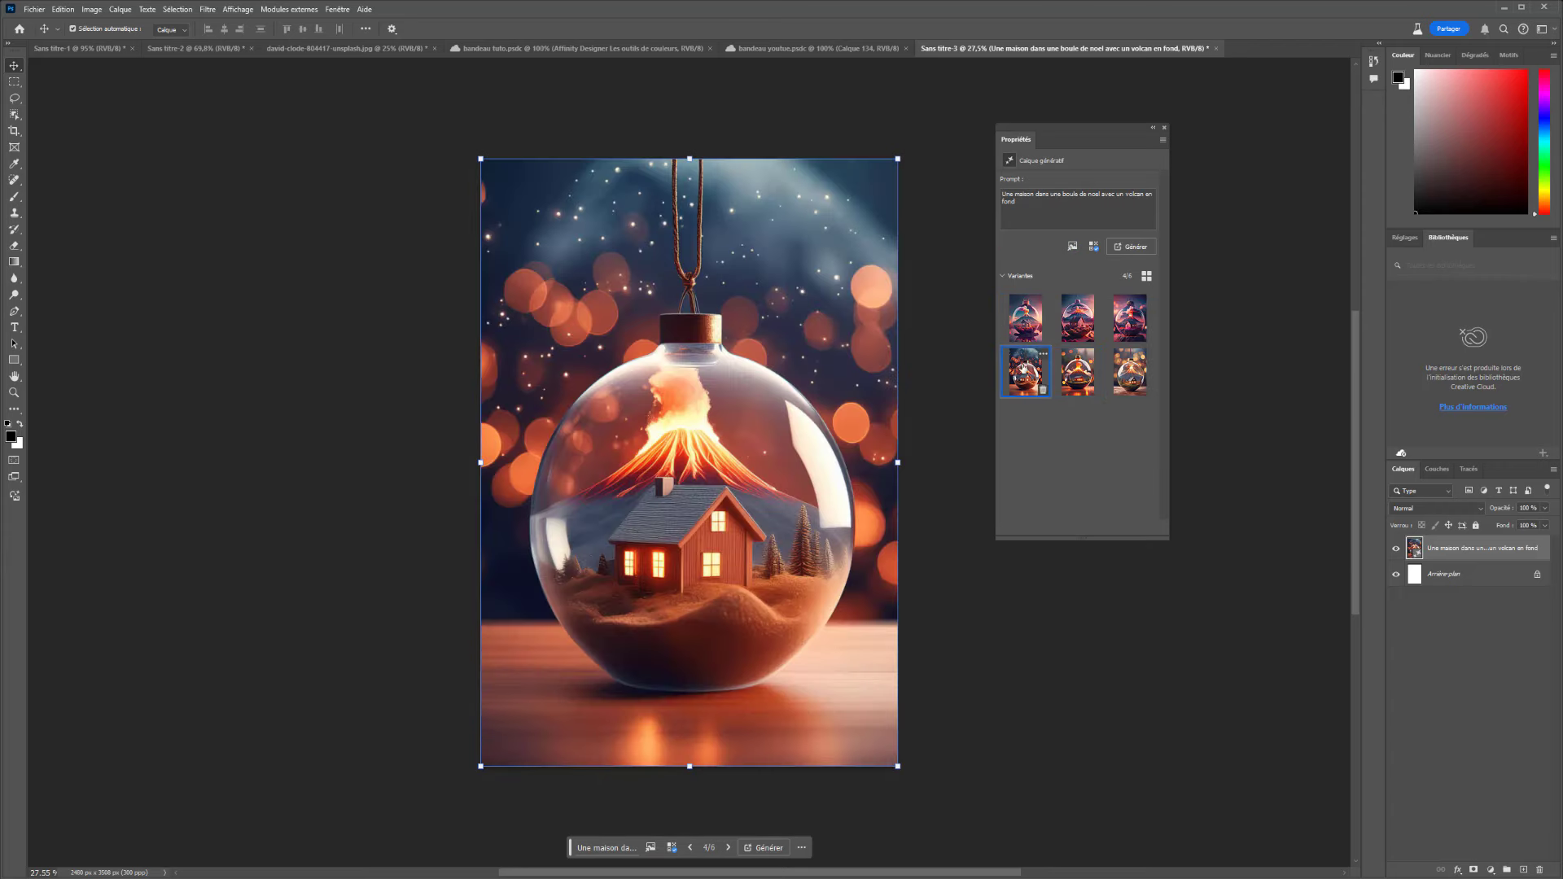
right_click(1146, 358)
click(1169, 359)
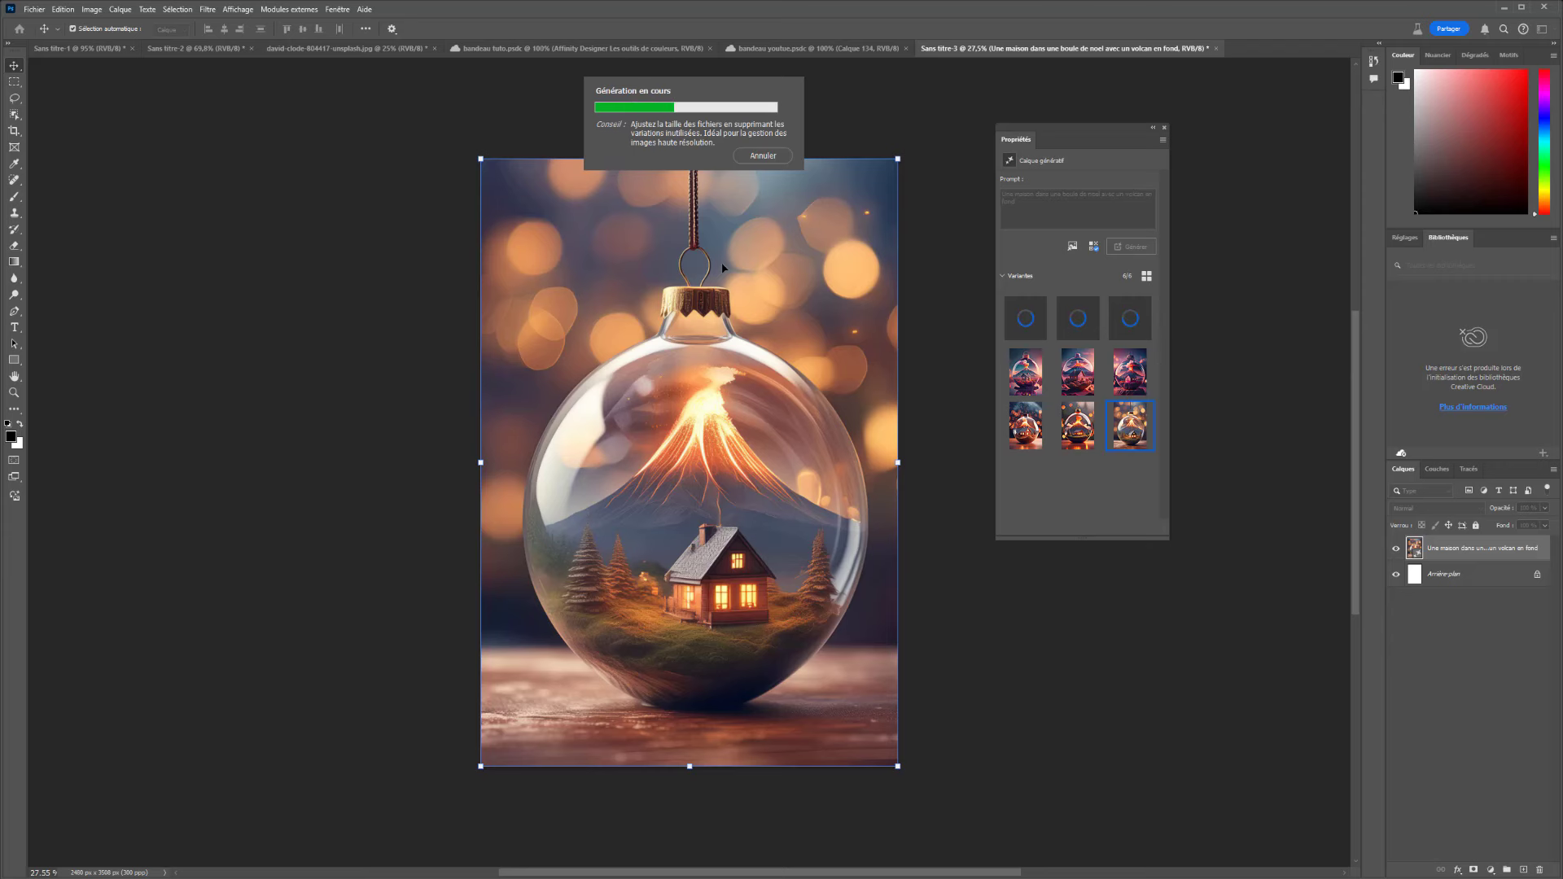
Display the second and third of the newly generated similar variations and open the third one's options.
click(1068, 320)
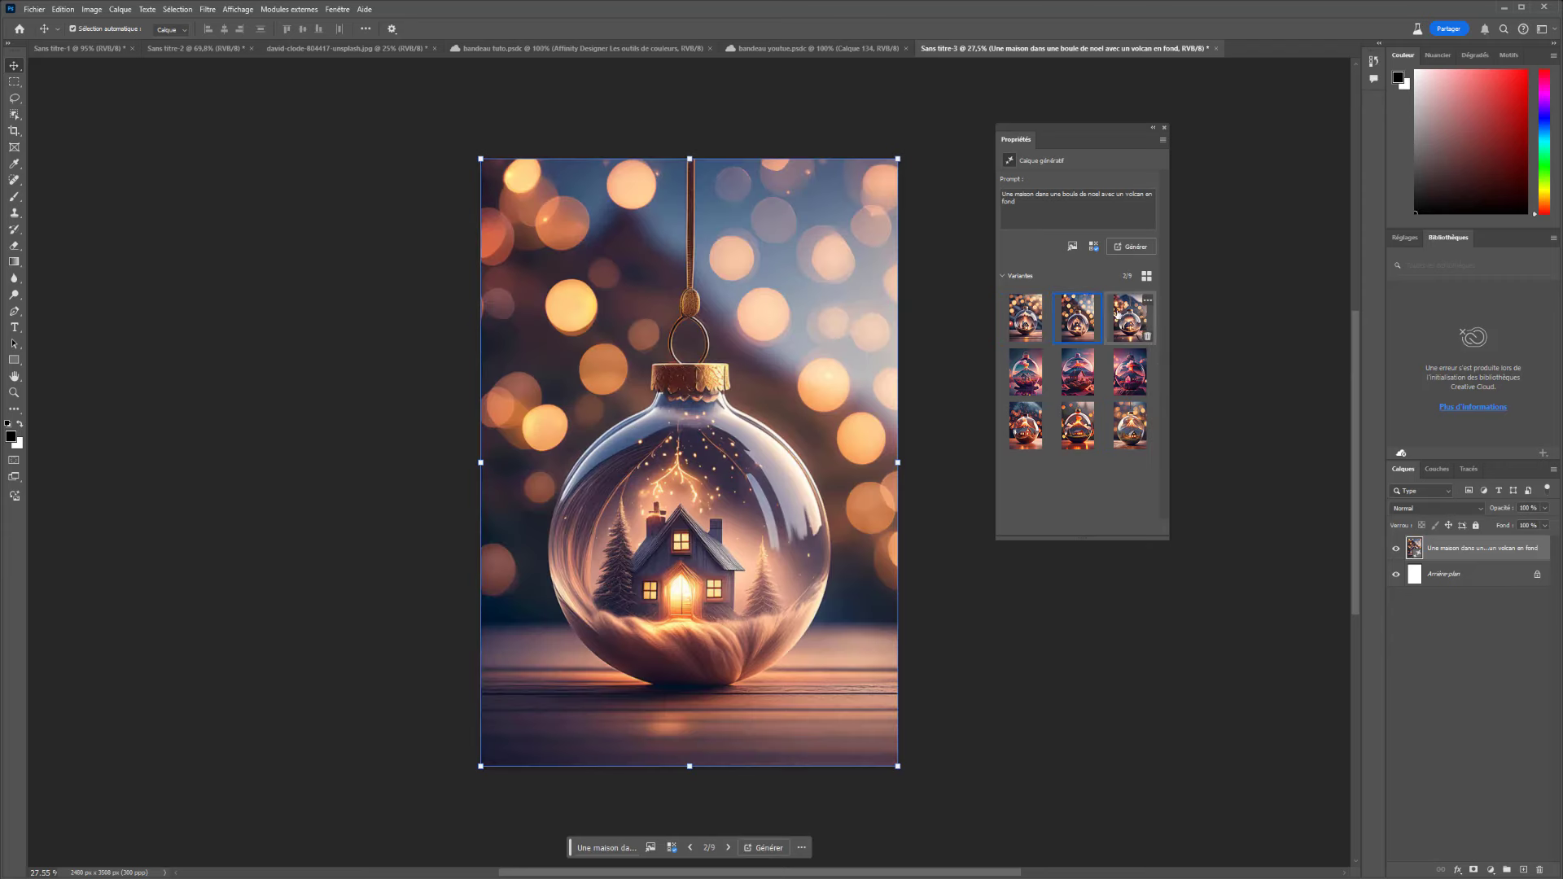
click(1124, 319)
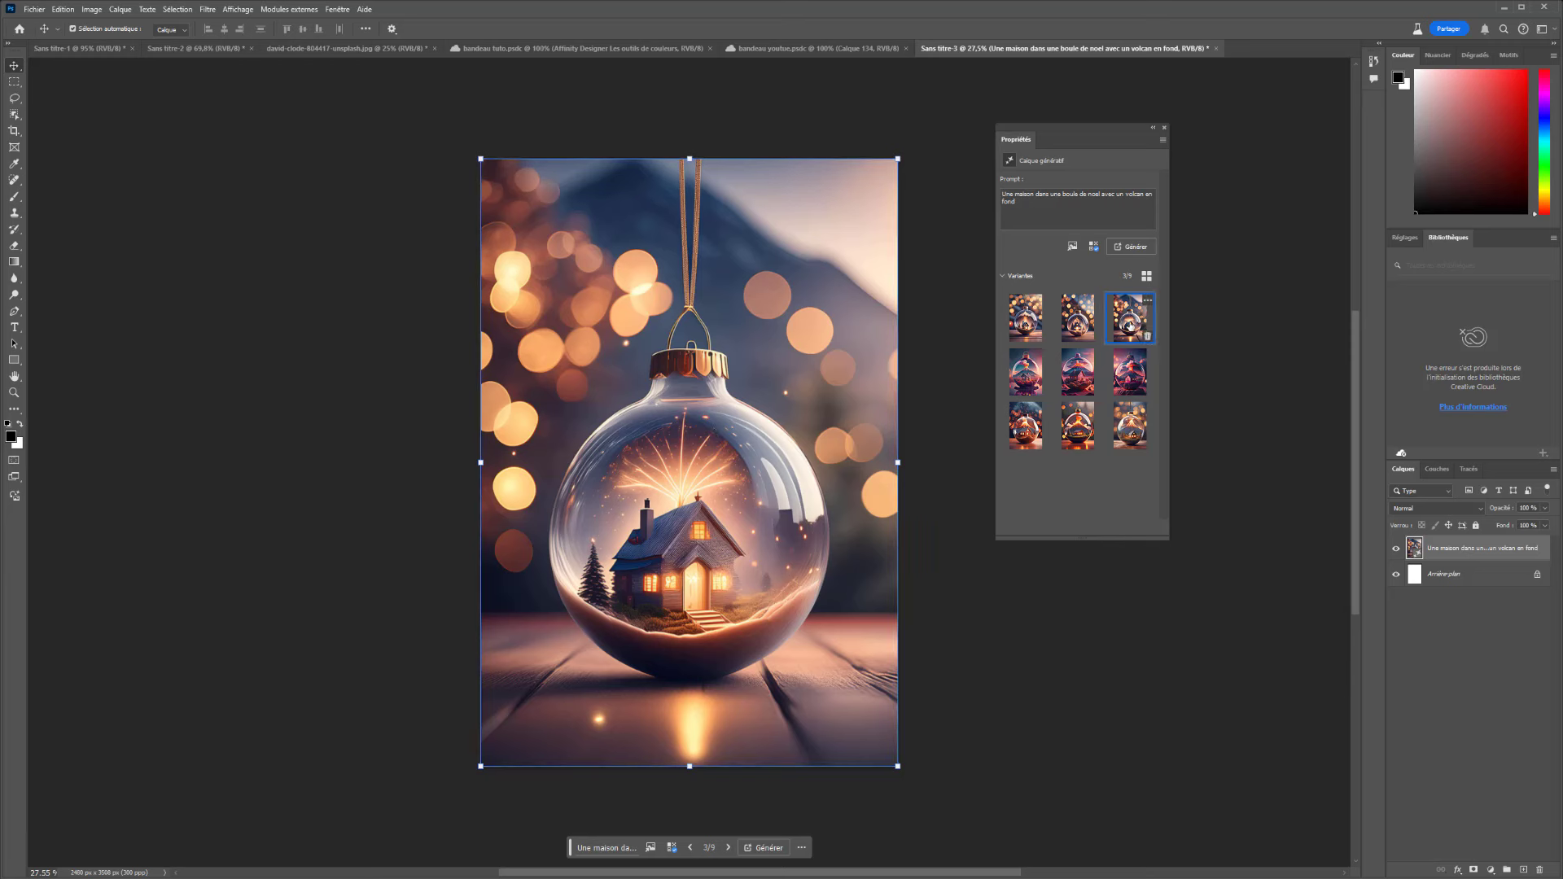
click(1147, 300)
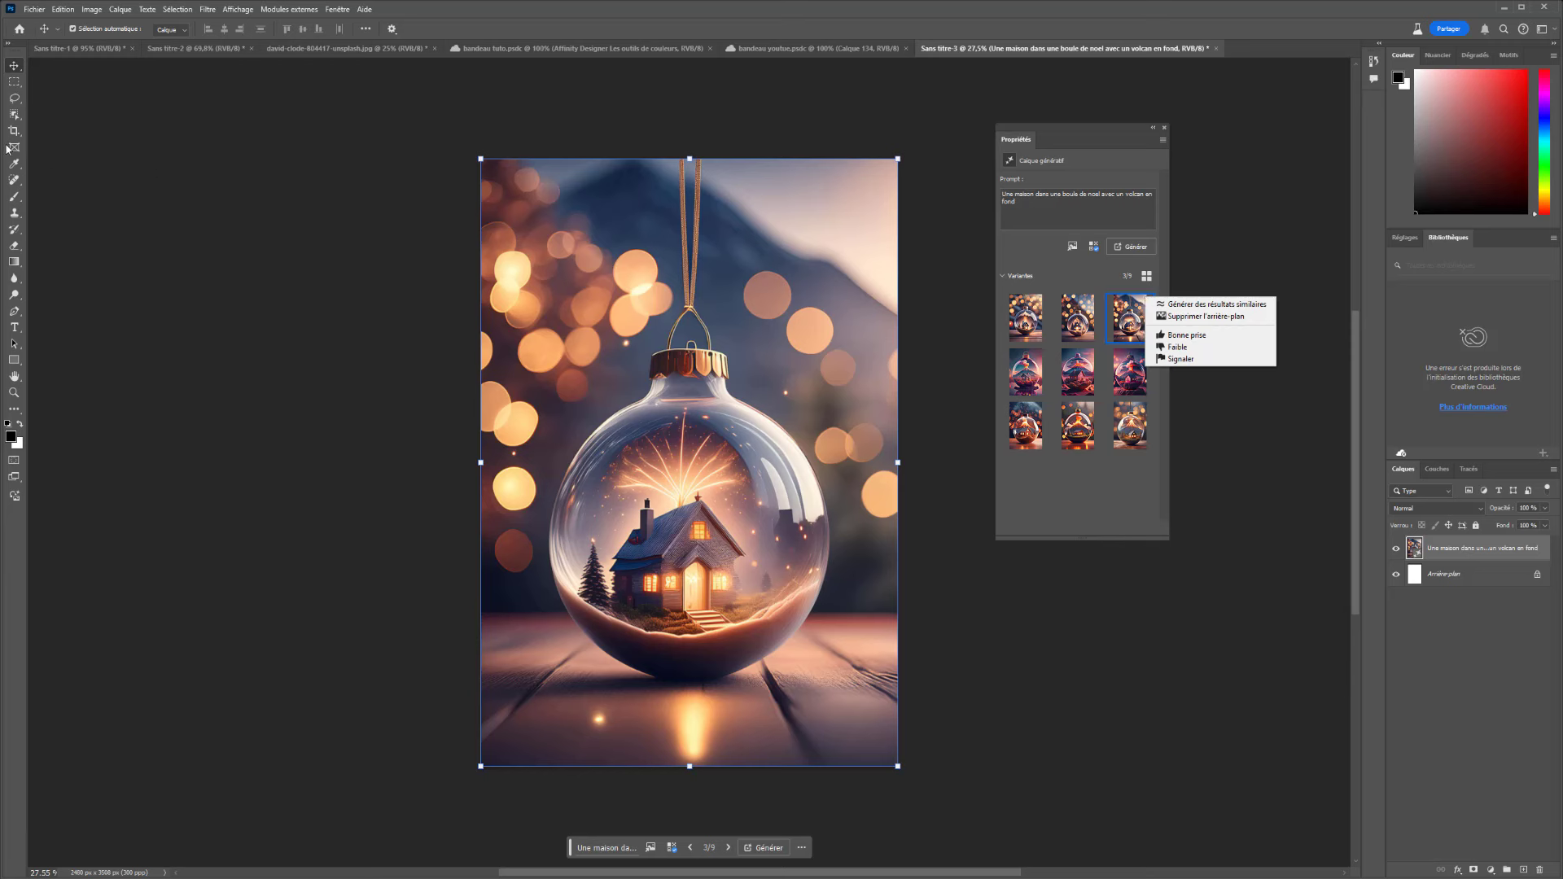
Switch to the Sans titre 2 document containing the green leaf photo.
click(168, 49)
click(168, 50)
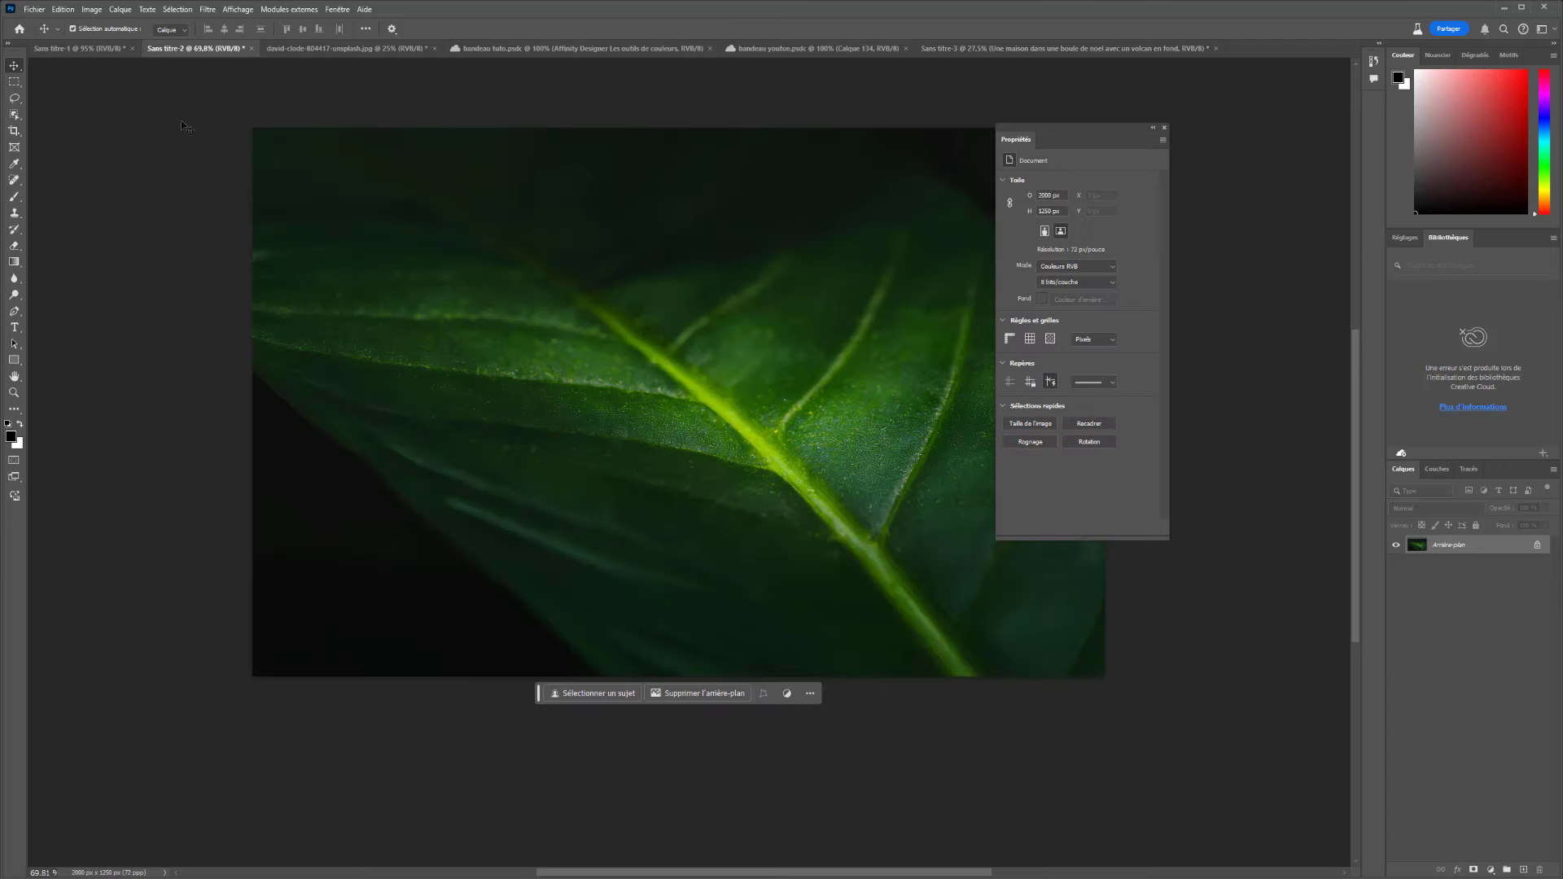
Select a large rectangular area across the leaf's centre and fill it generatively with the prompt "un papillon multicolore".
click(14, 82)
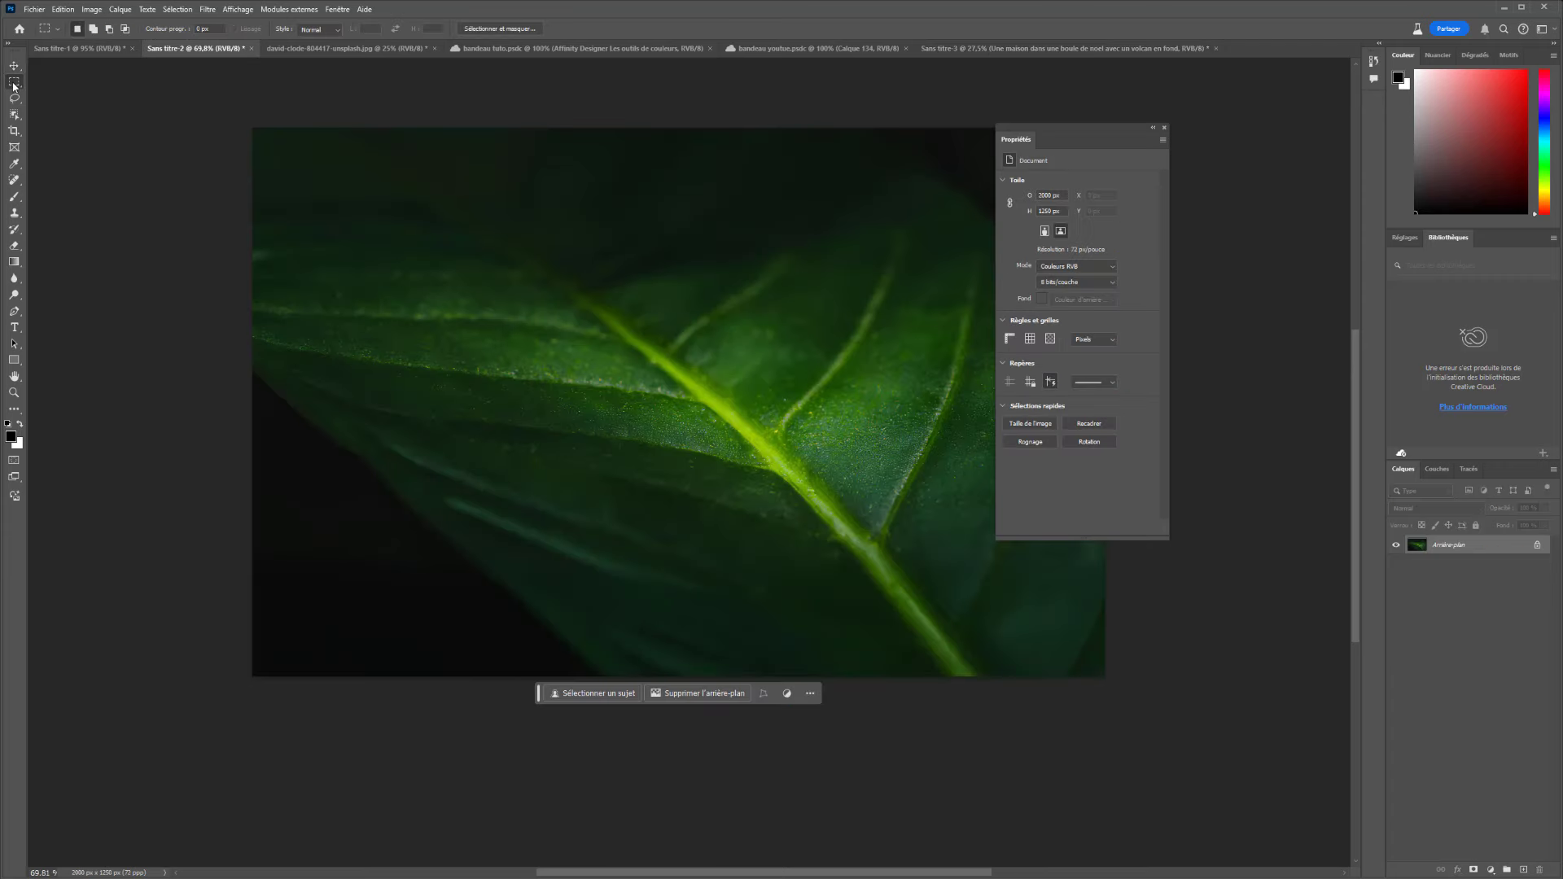
drag(346, 167, 346, 167)
drag(849, 474, 904, 511)
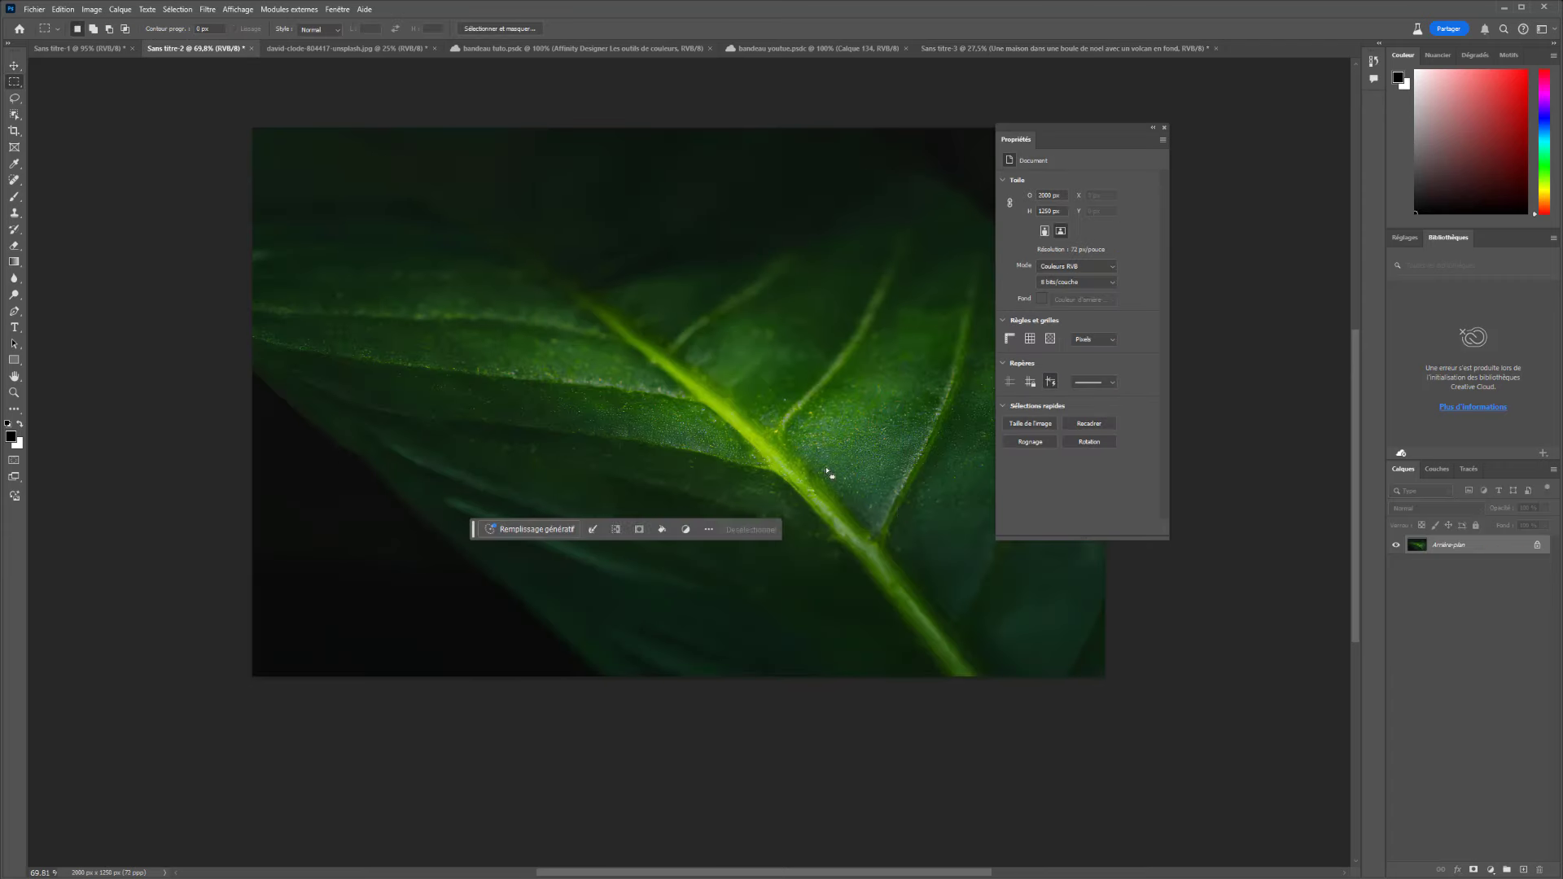
drag(734, 396, 771, 421)
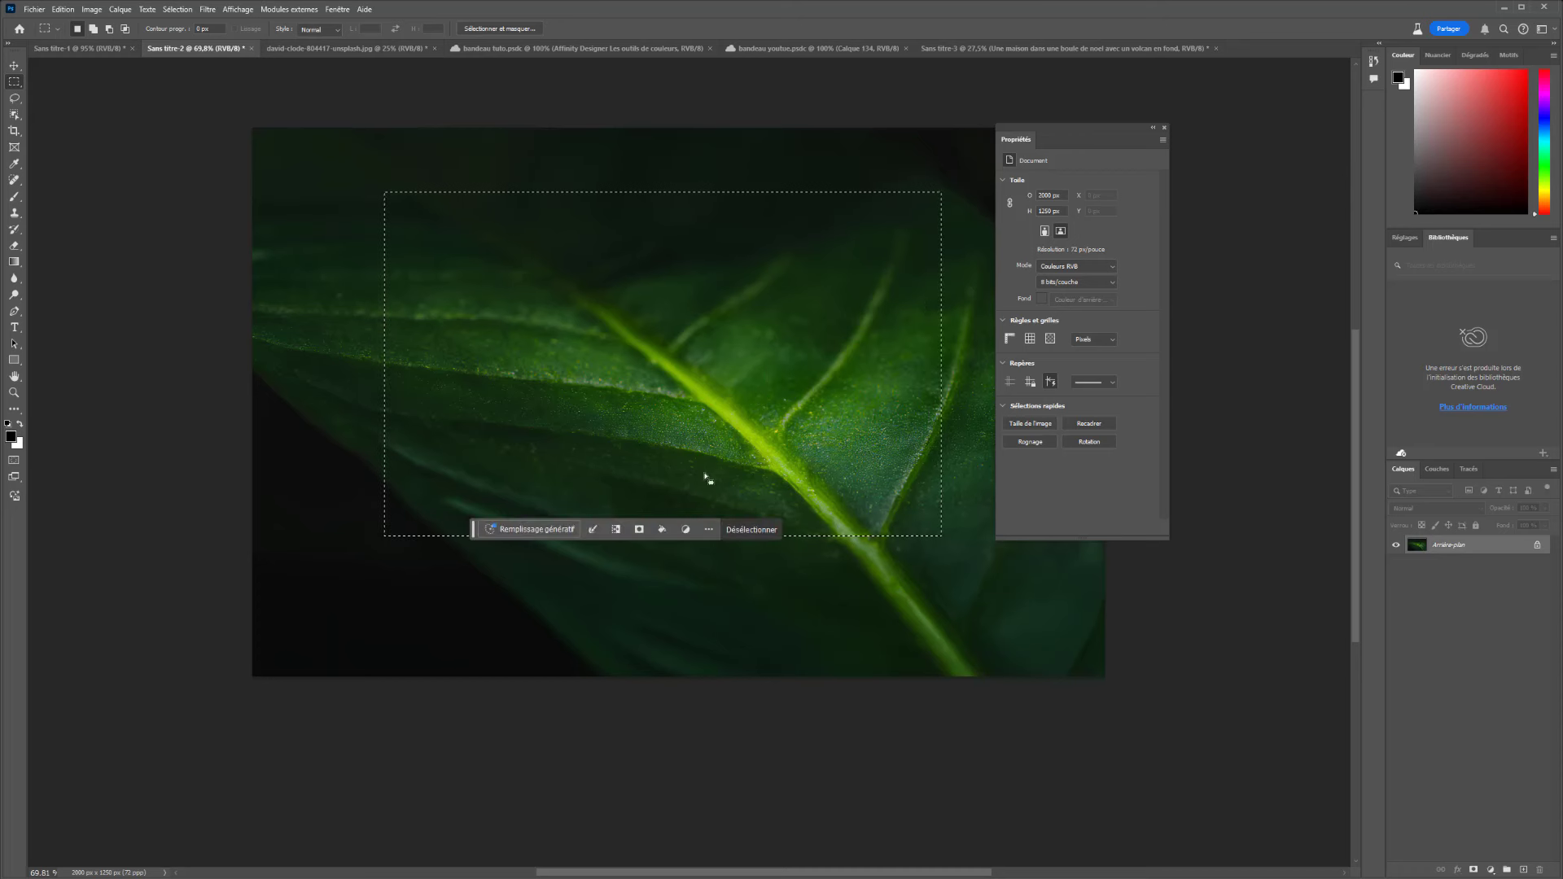
click(537, 528)
text(un )
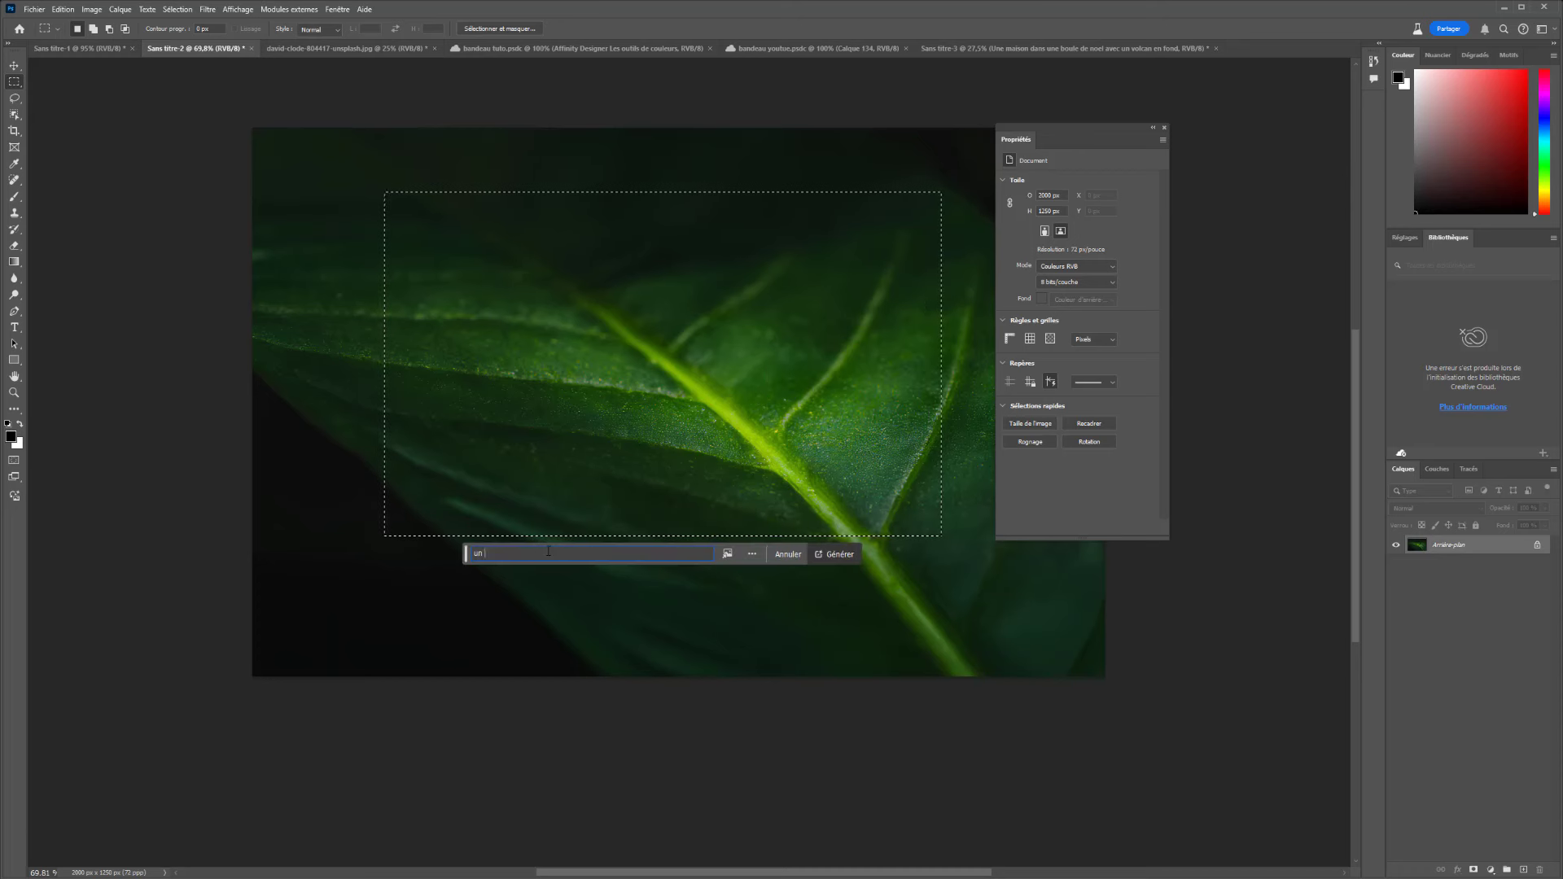
text(papillon multicolore)
key(Return)
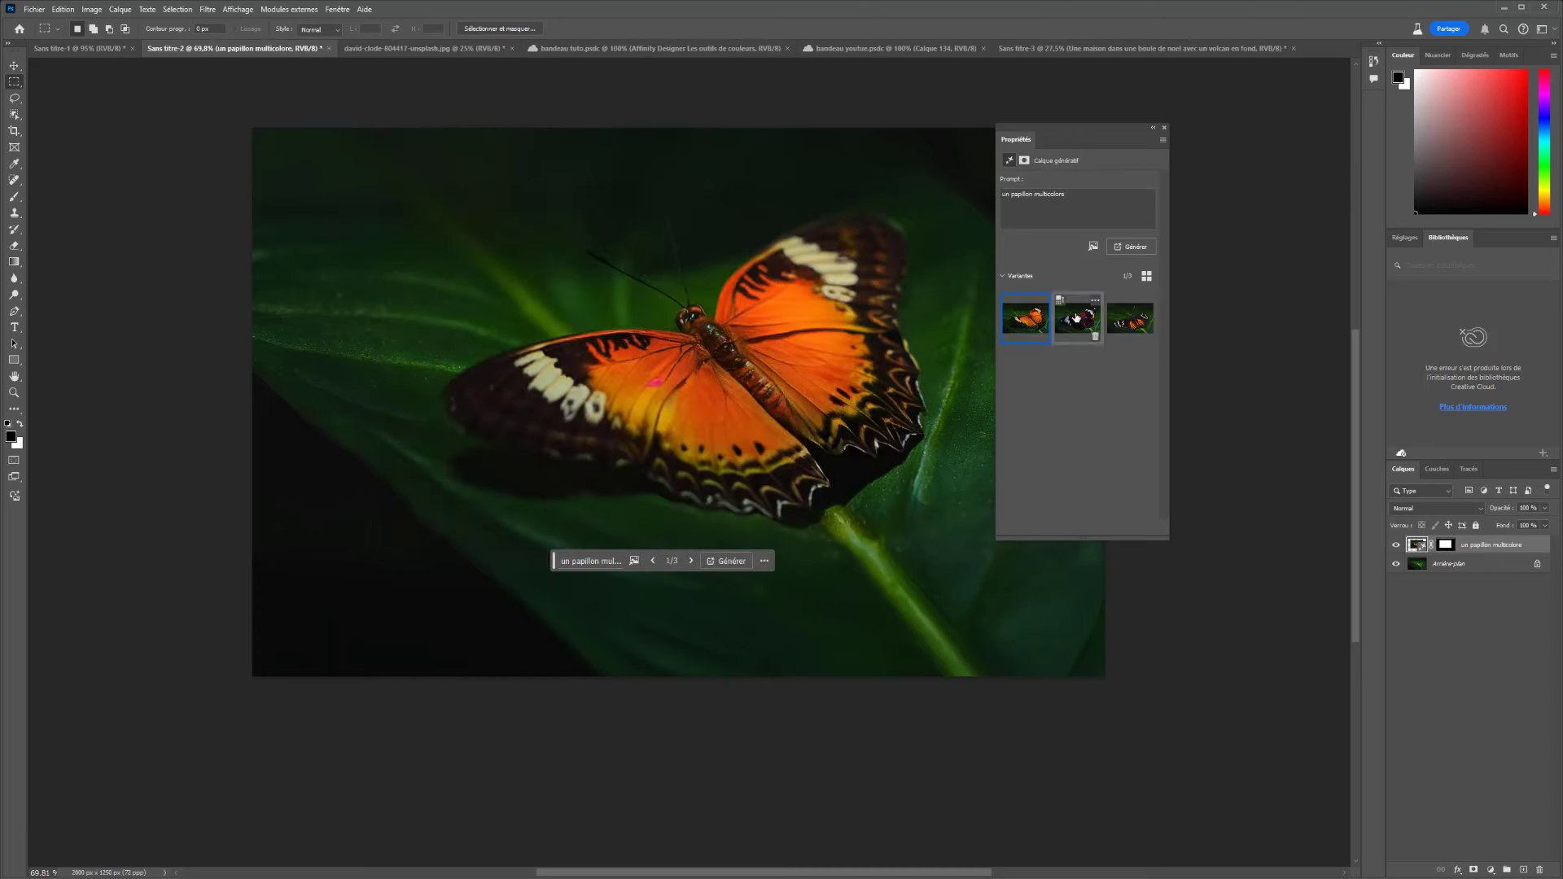
Compare the three butterfly variations and return to the first, orange one.
click(1128, 322)
click(1076, 319)
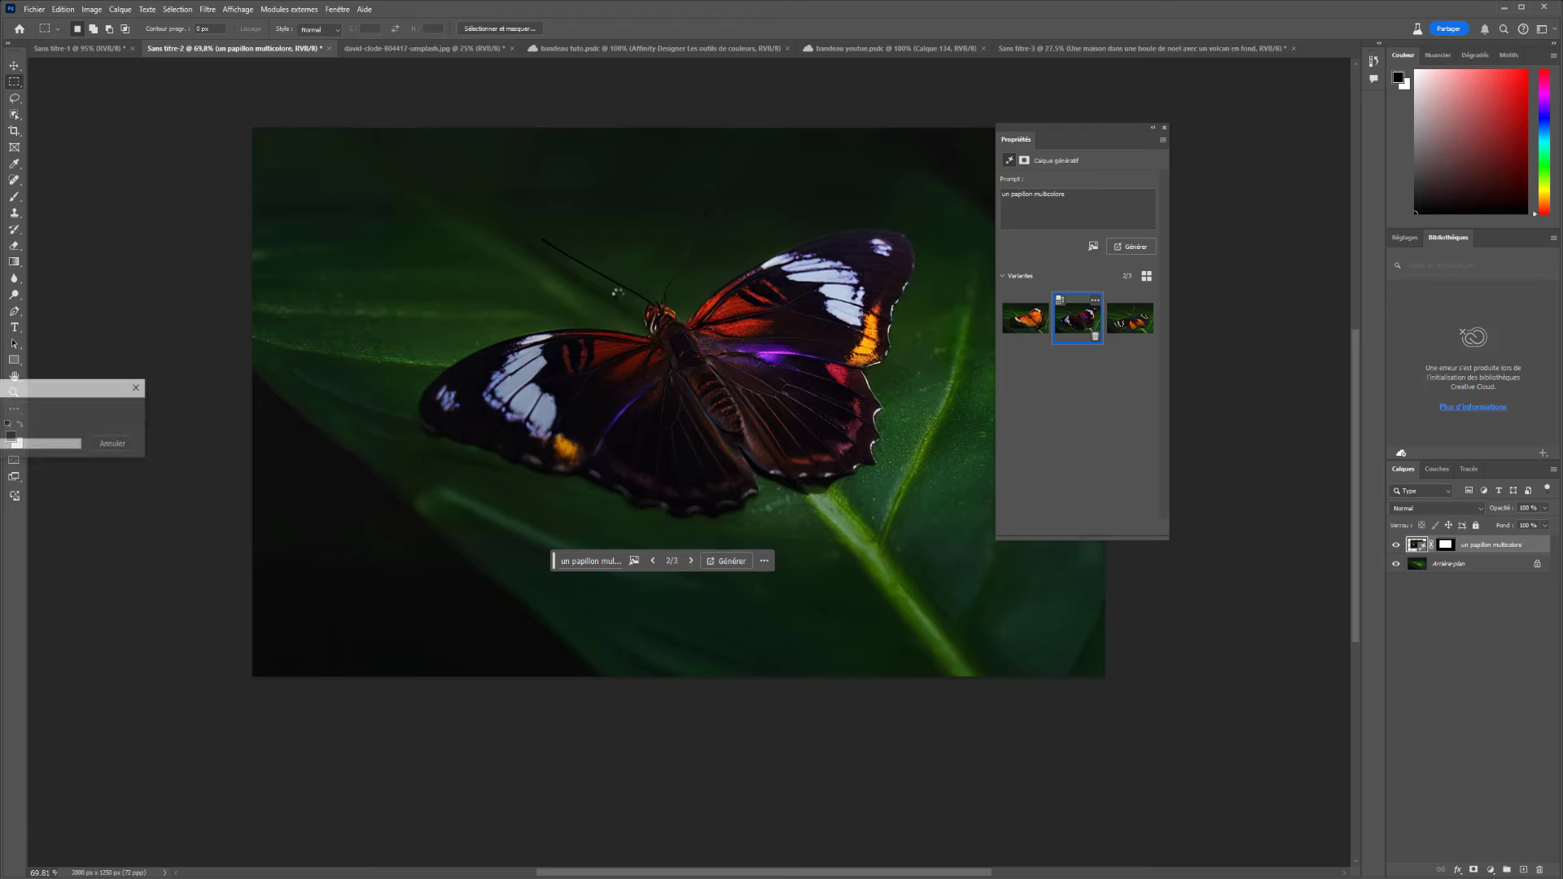
mouse_move(1071, 317)
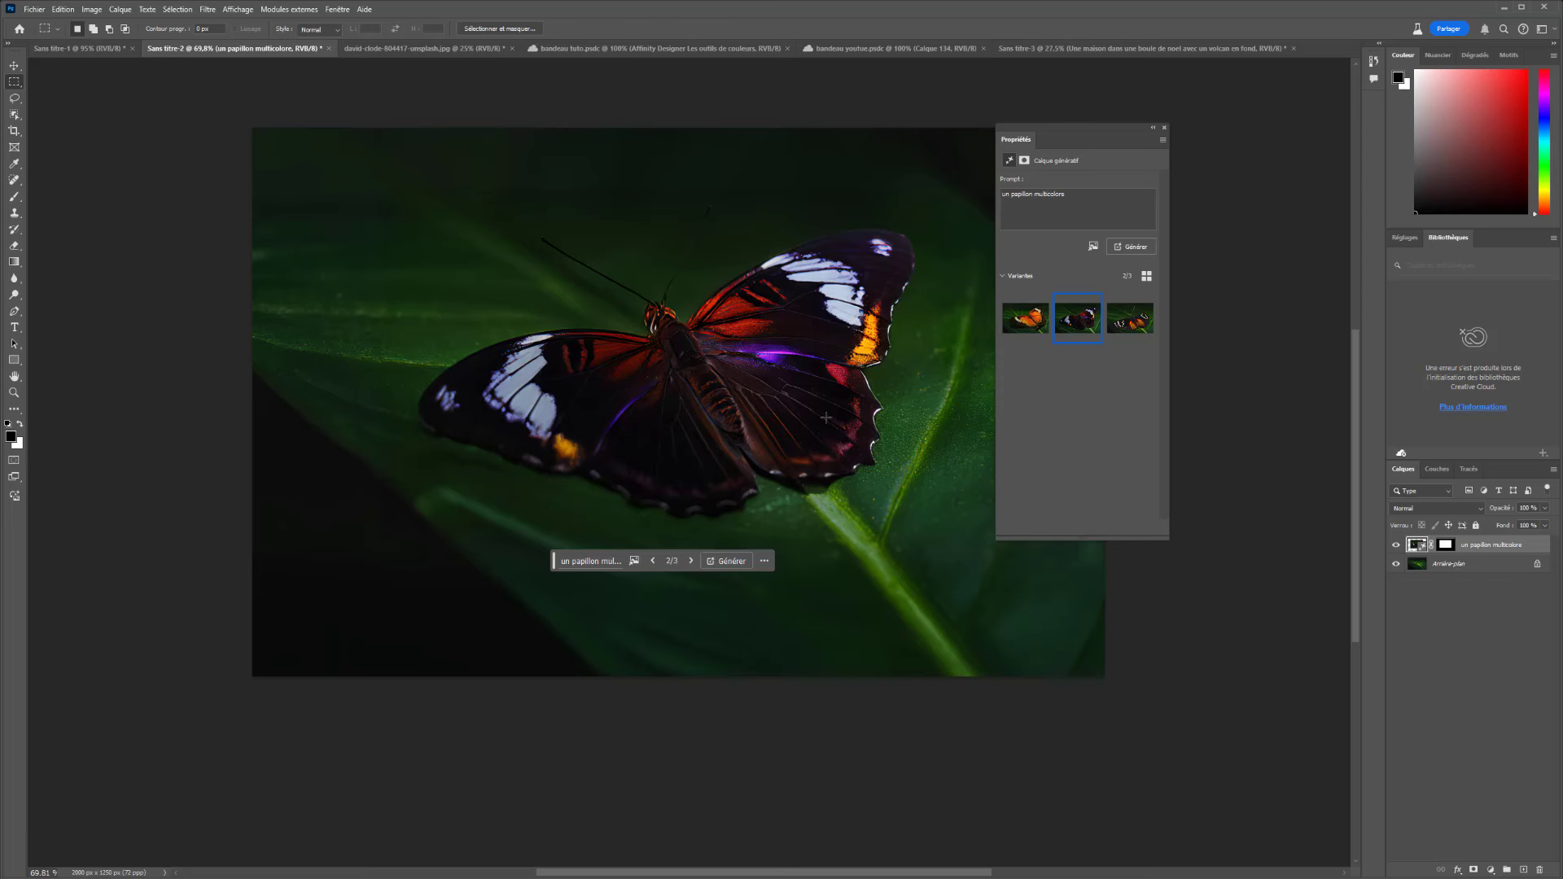
click(1024, 318)
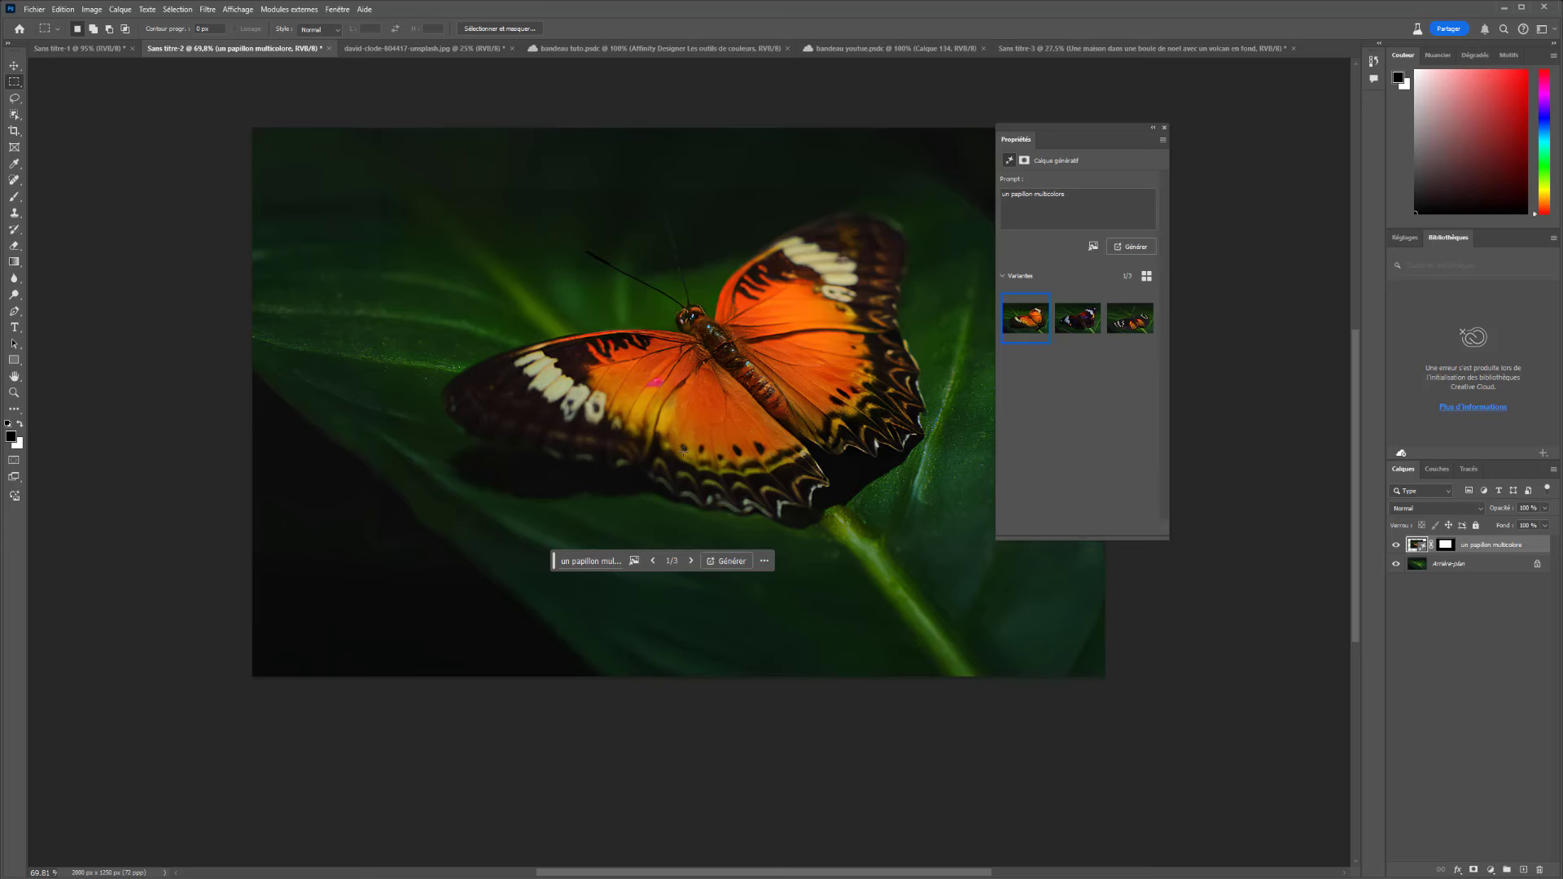
scroll(684, 450, down, 4)
scroll(795, 396, up, 3)
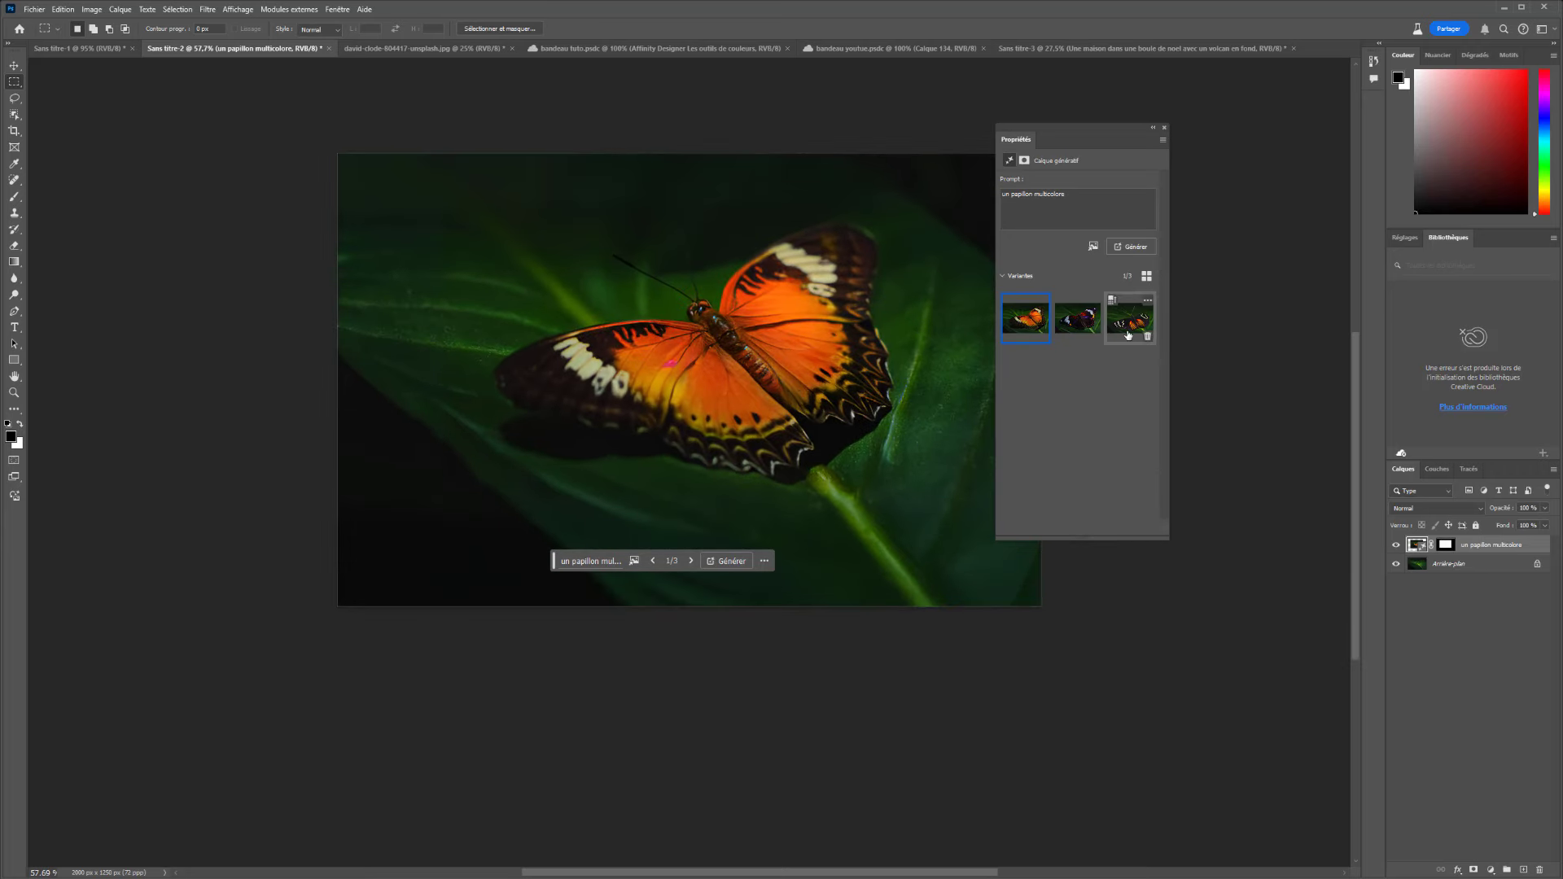
Switch to the elephant photo, remove its background and generate a new one from the prompt "savane, avec un point d'eau et une montagne en fond".
click(367, 50)
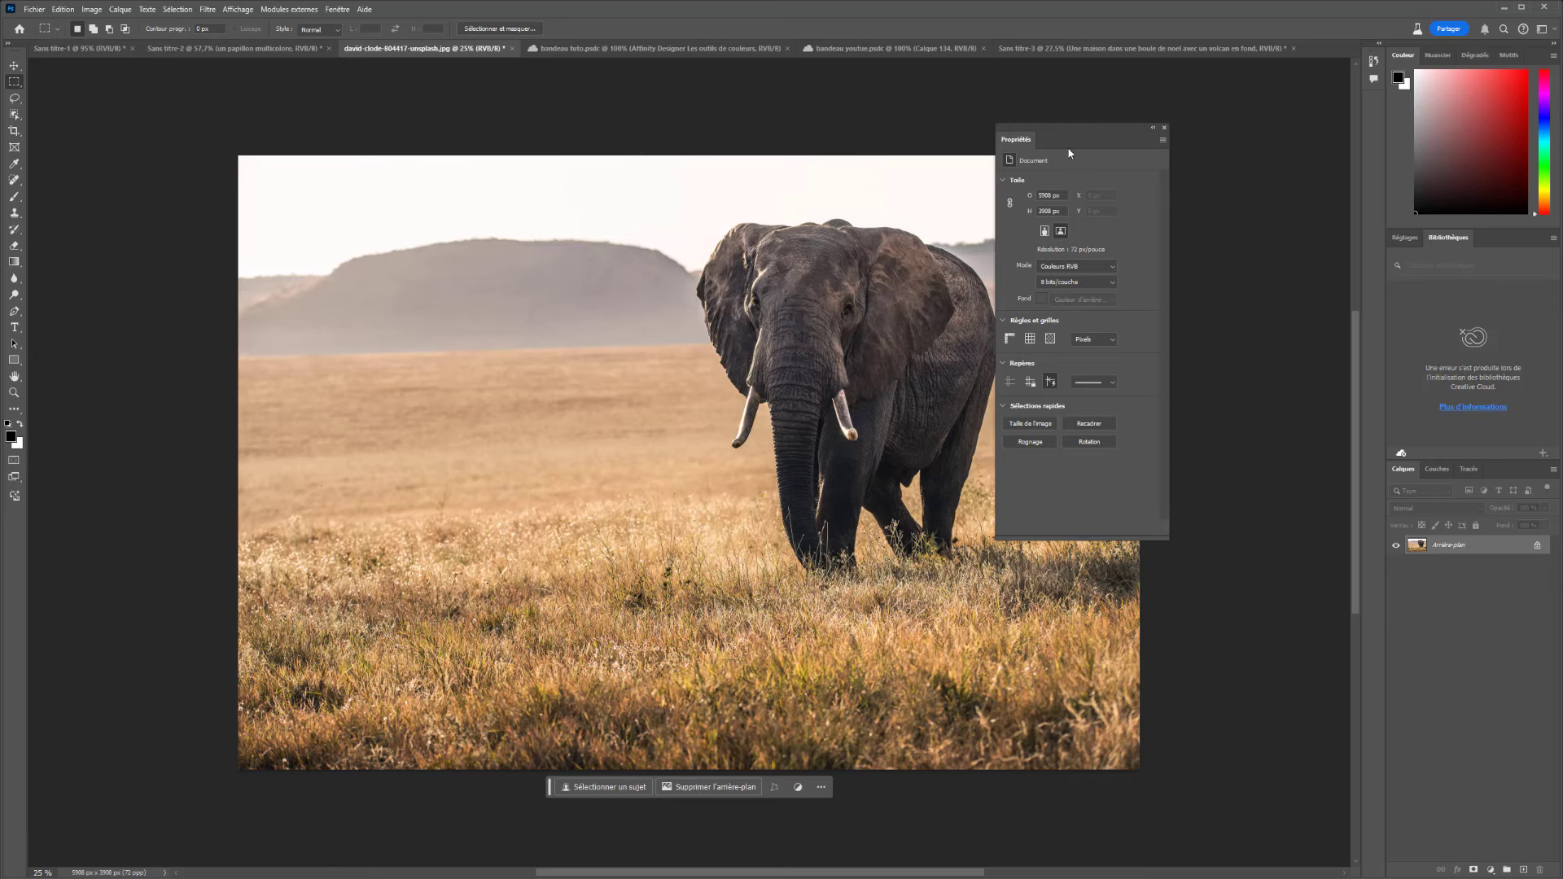
drag(1211, 120, 1292, 106)
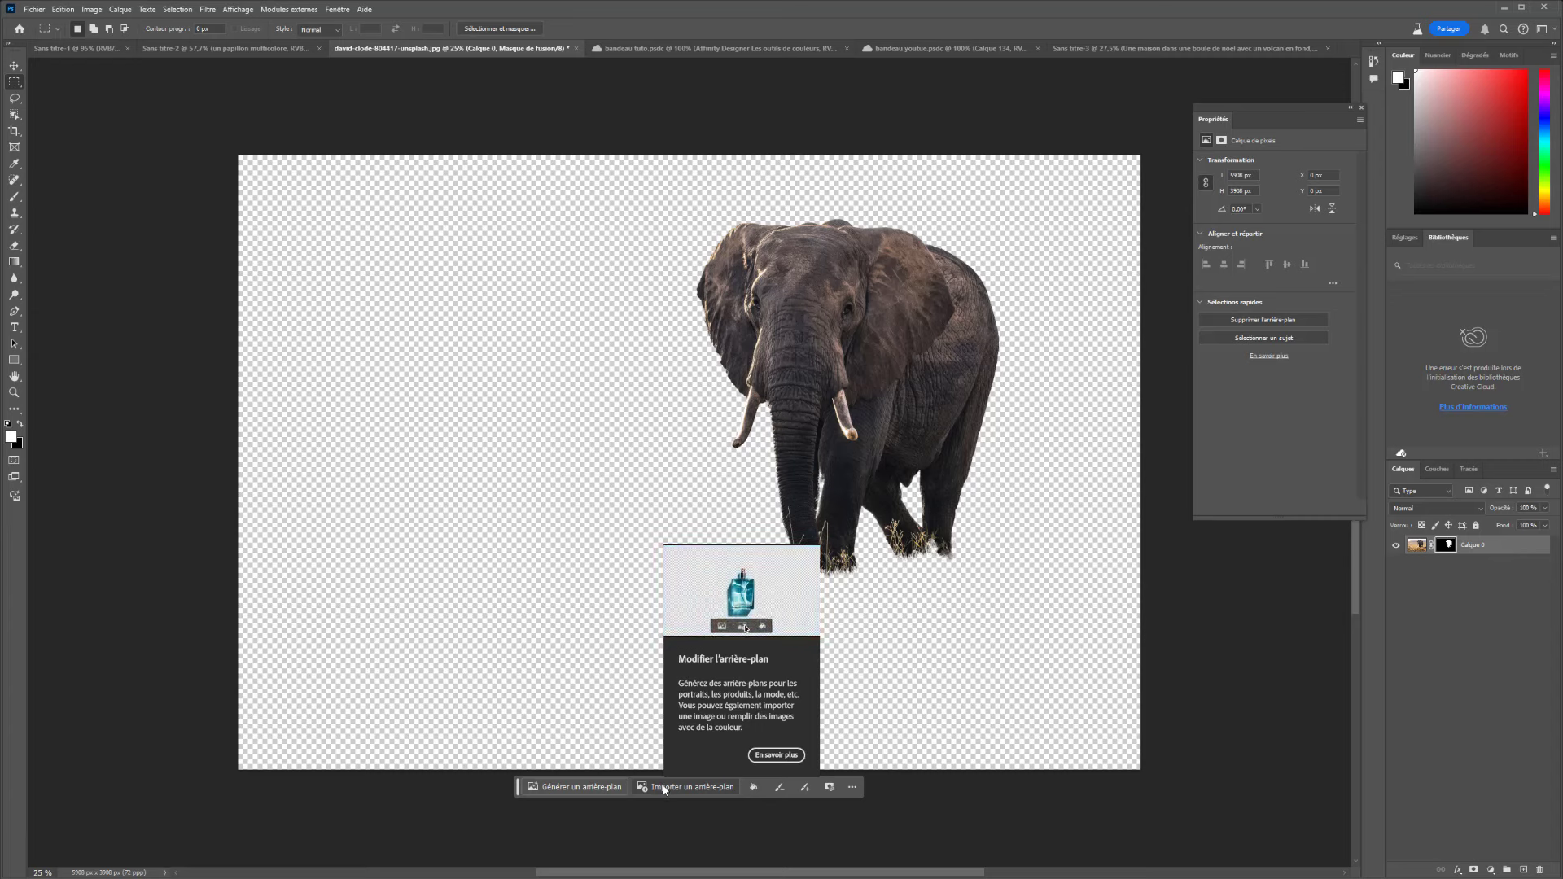
click(575, 787)
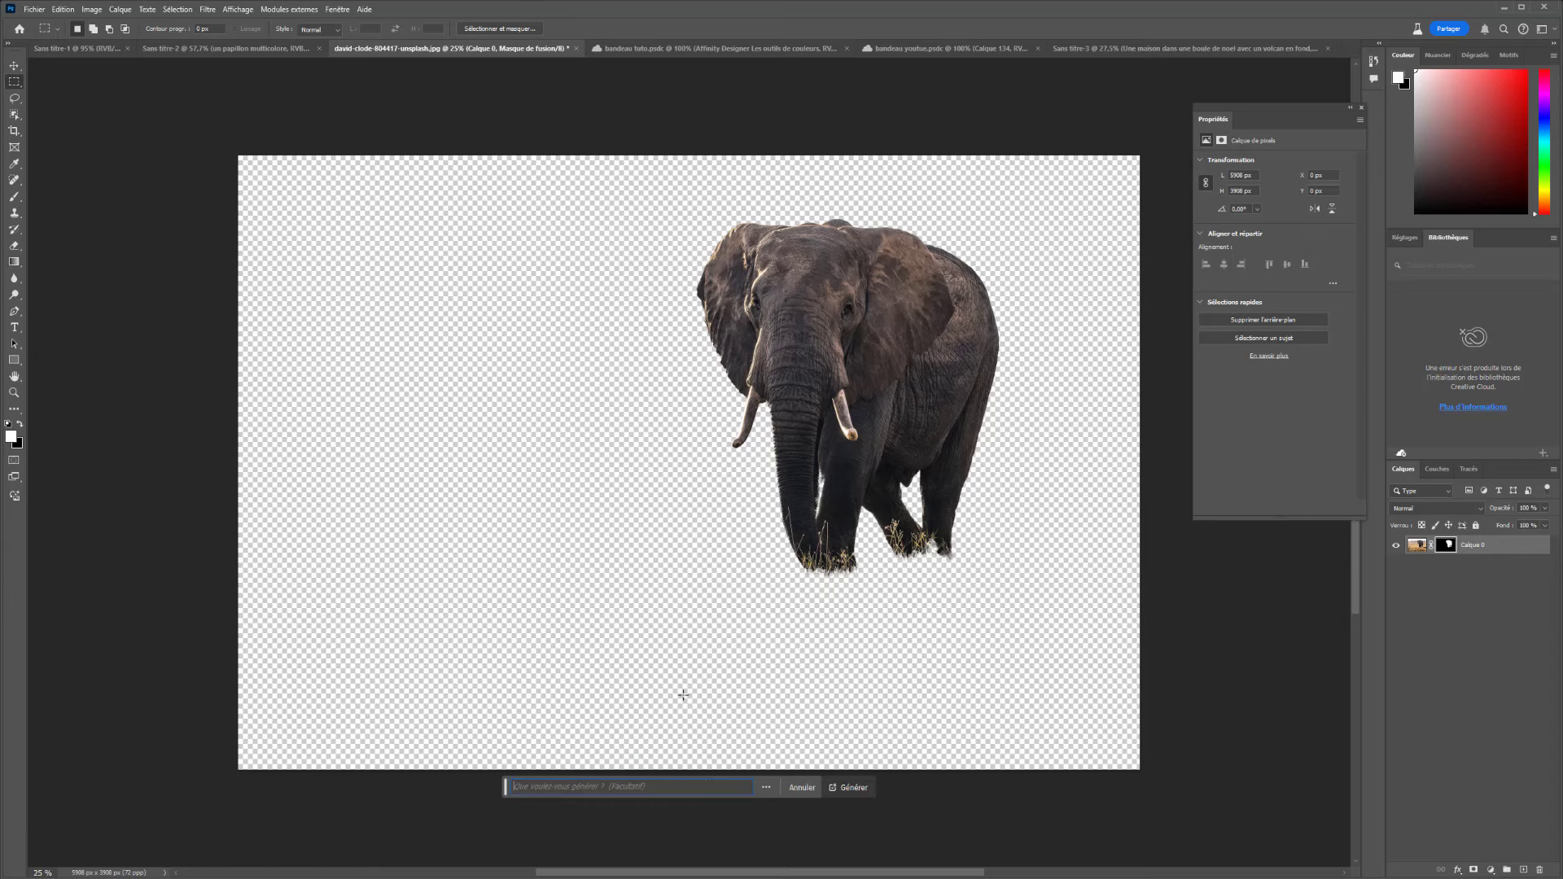
text(sa)
key(Return)
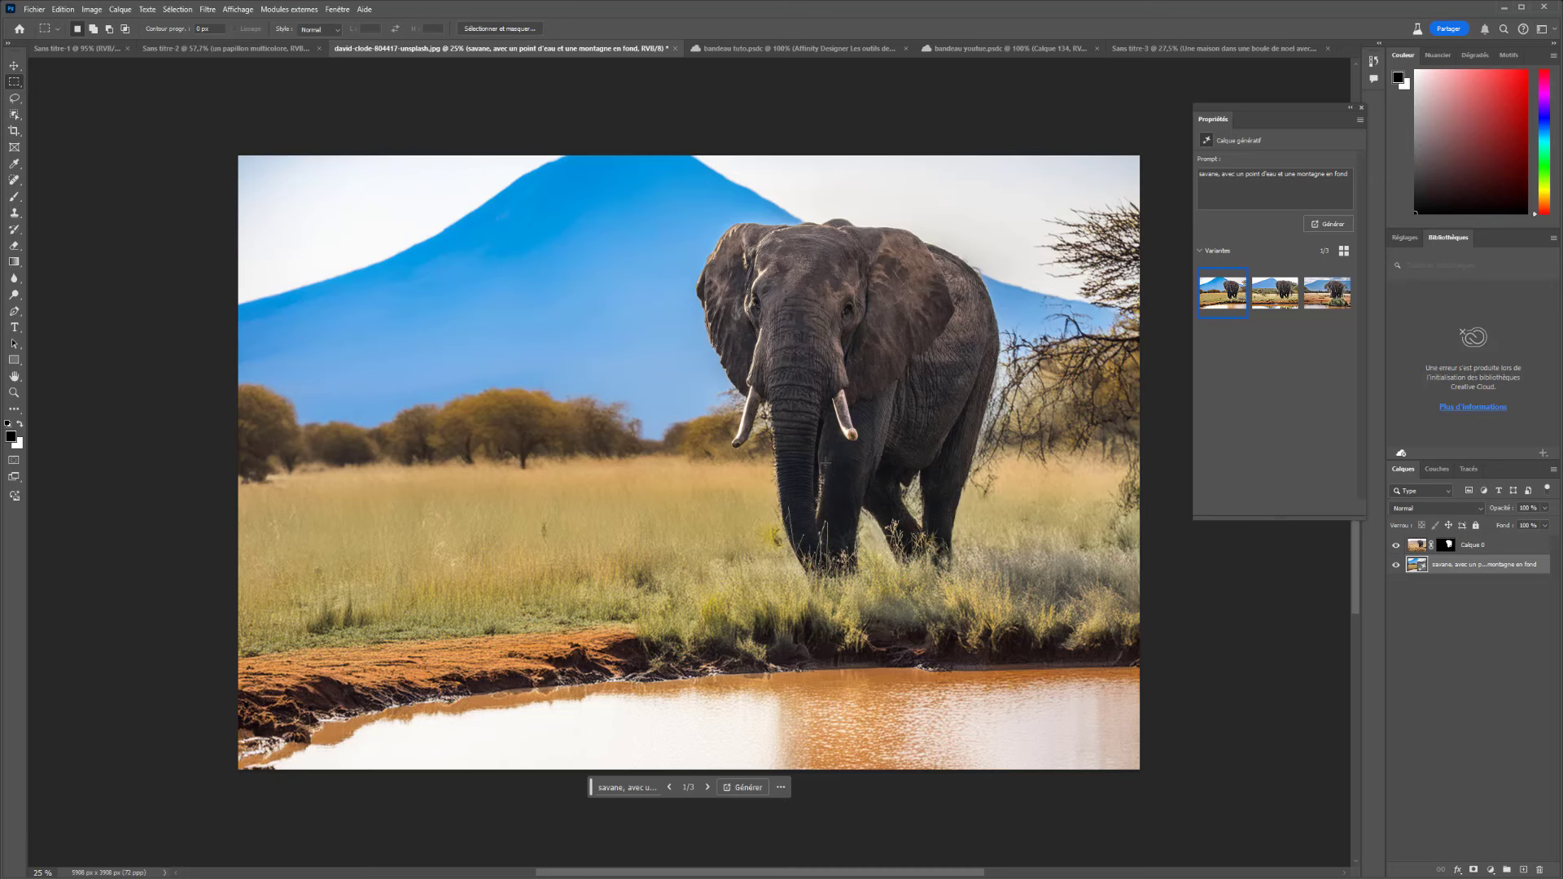
Display the second savanna background variation for comparison and choose the third one.
click(1274, 293)
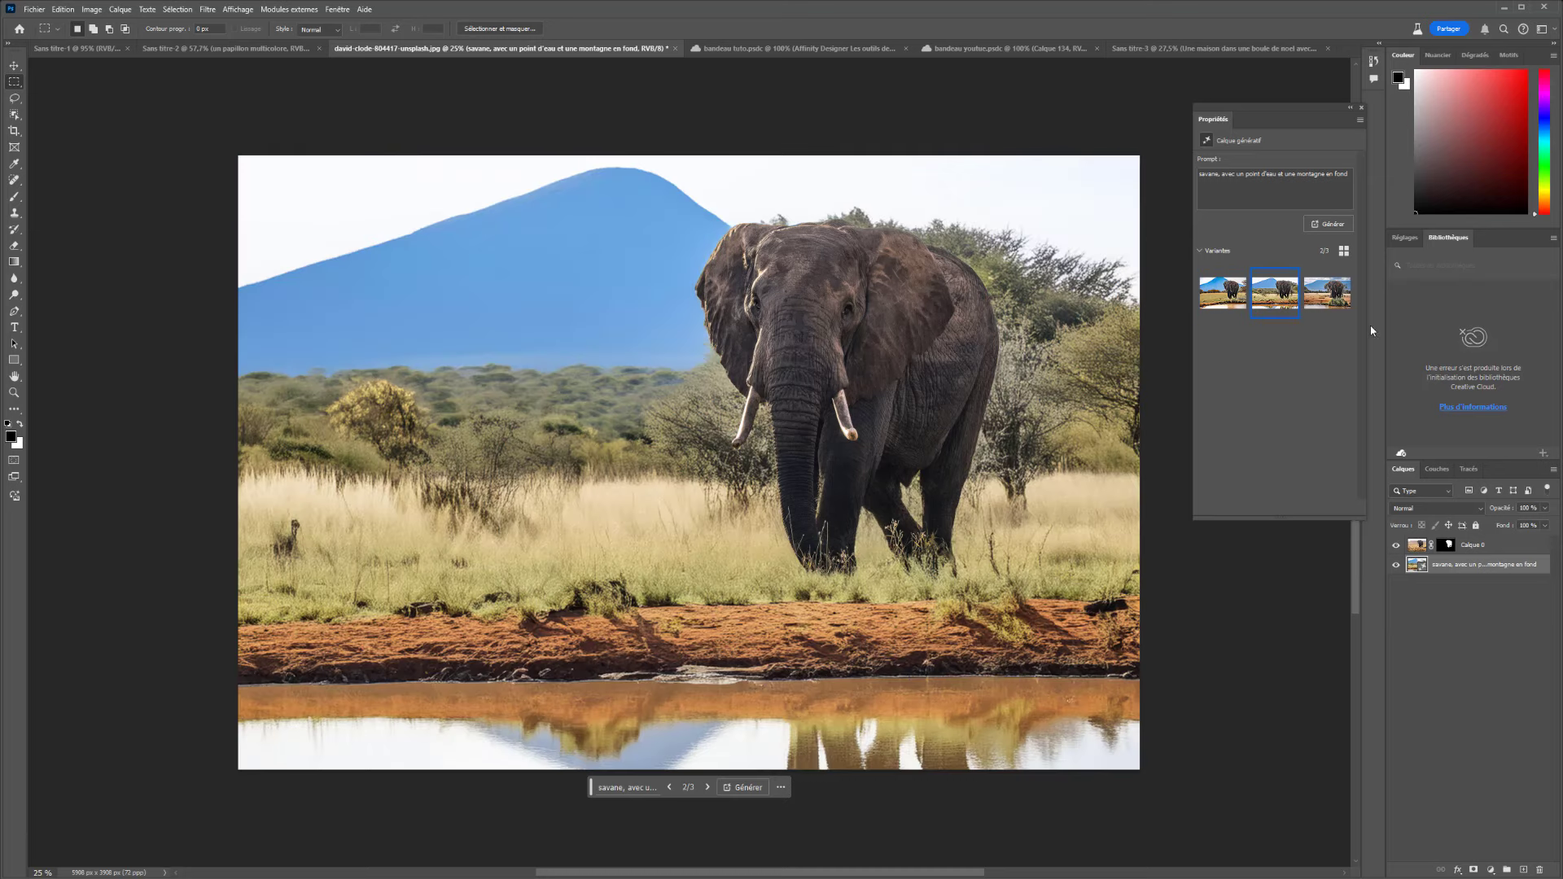
click(1325, 295)
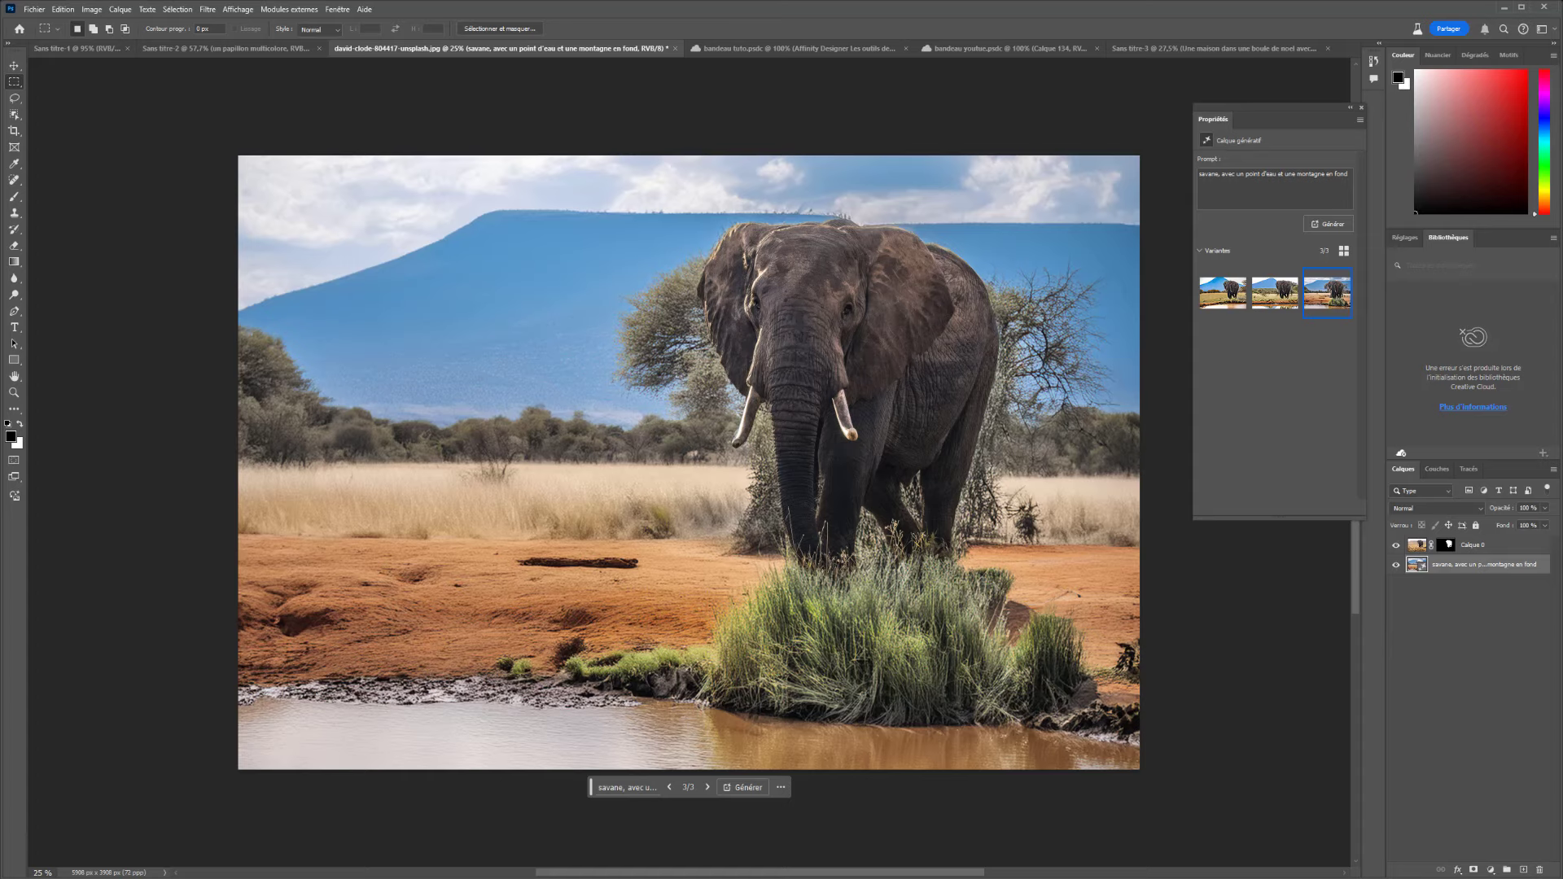
Review the Nouveautés overview on the home screen, covering Image de référence, Pinceau de réglage, Générer des résultats similaires and Générer un arrière-plan.
click(16, 31)
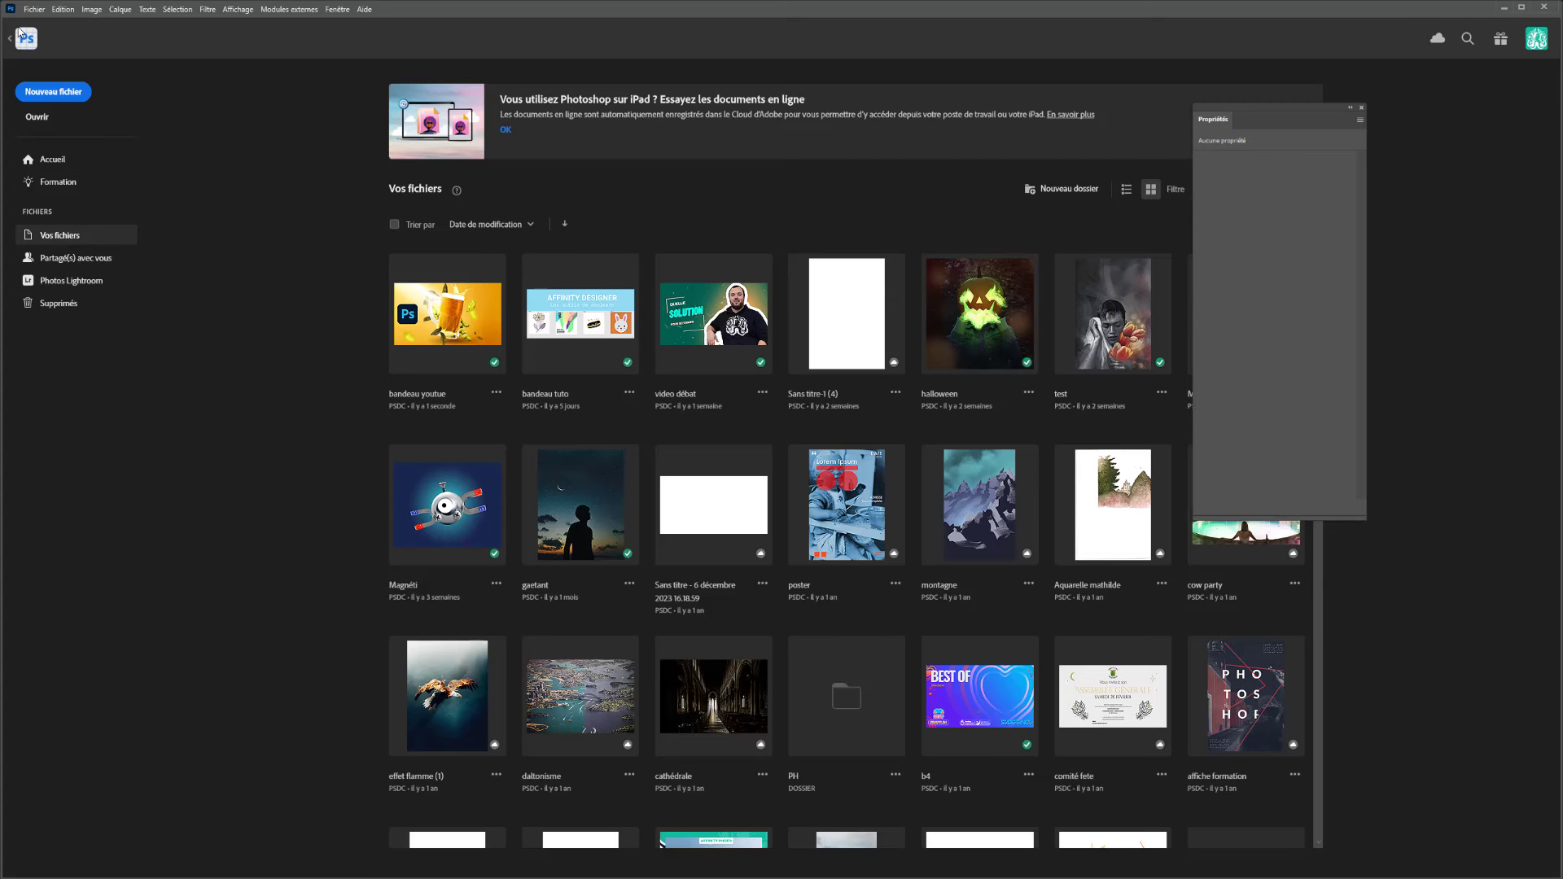
click(1494, 42)
click(543, 366)
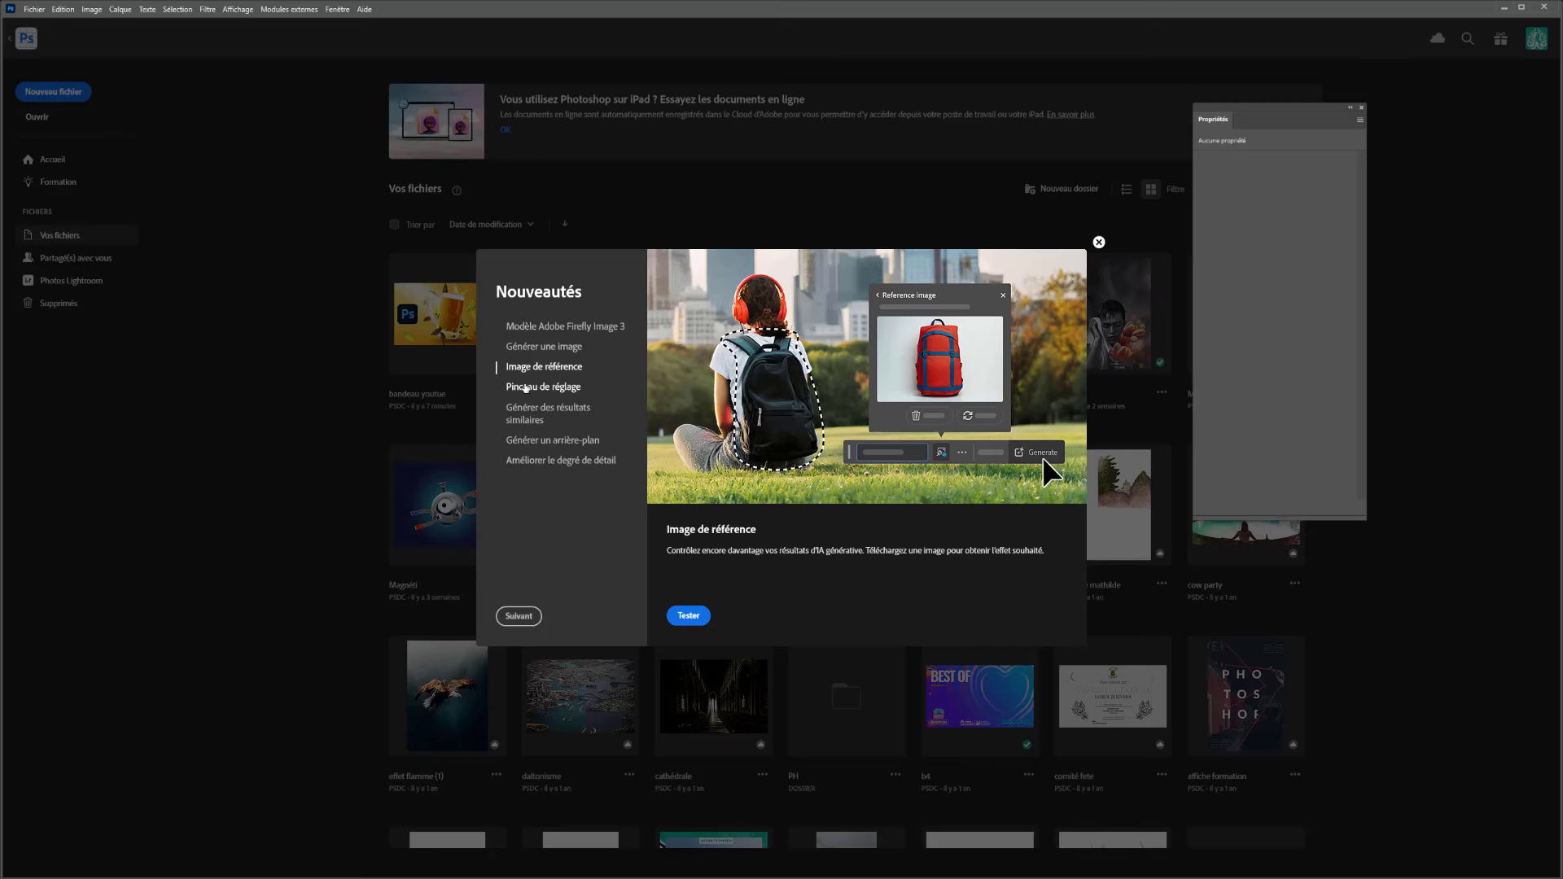
click(553, 388)
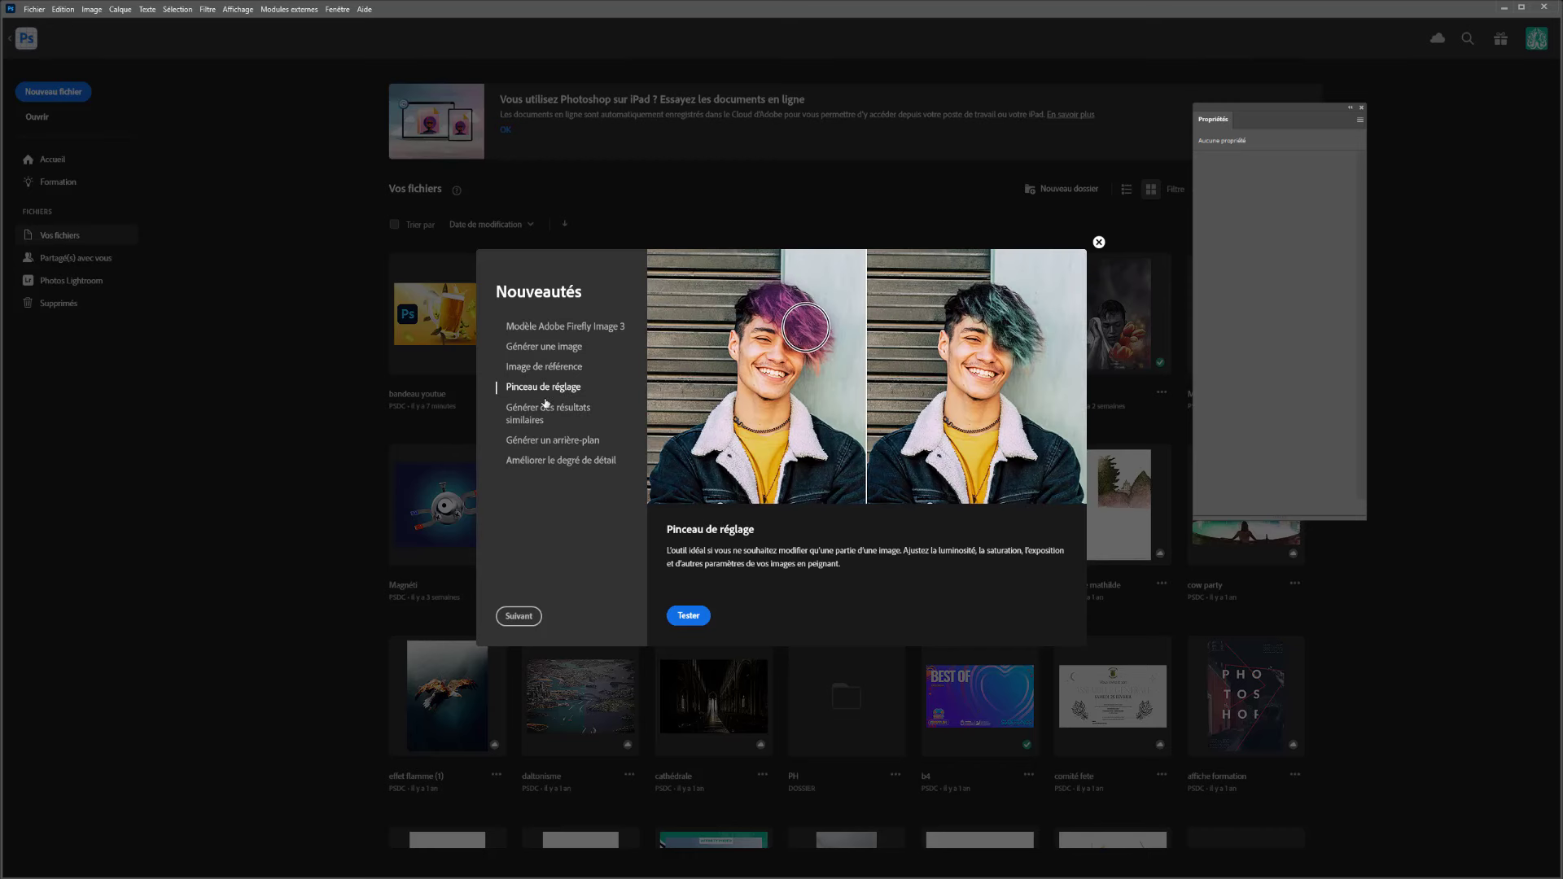
click(533, 422)
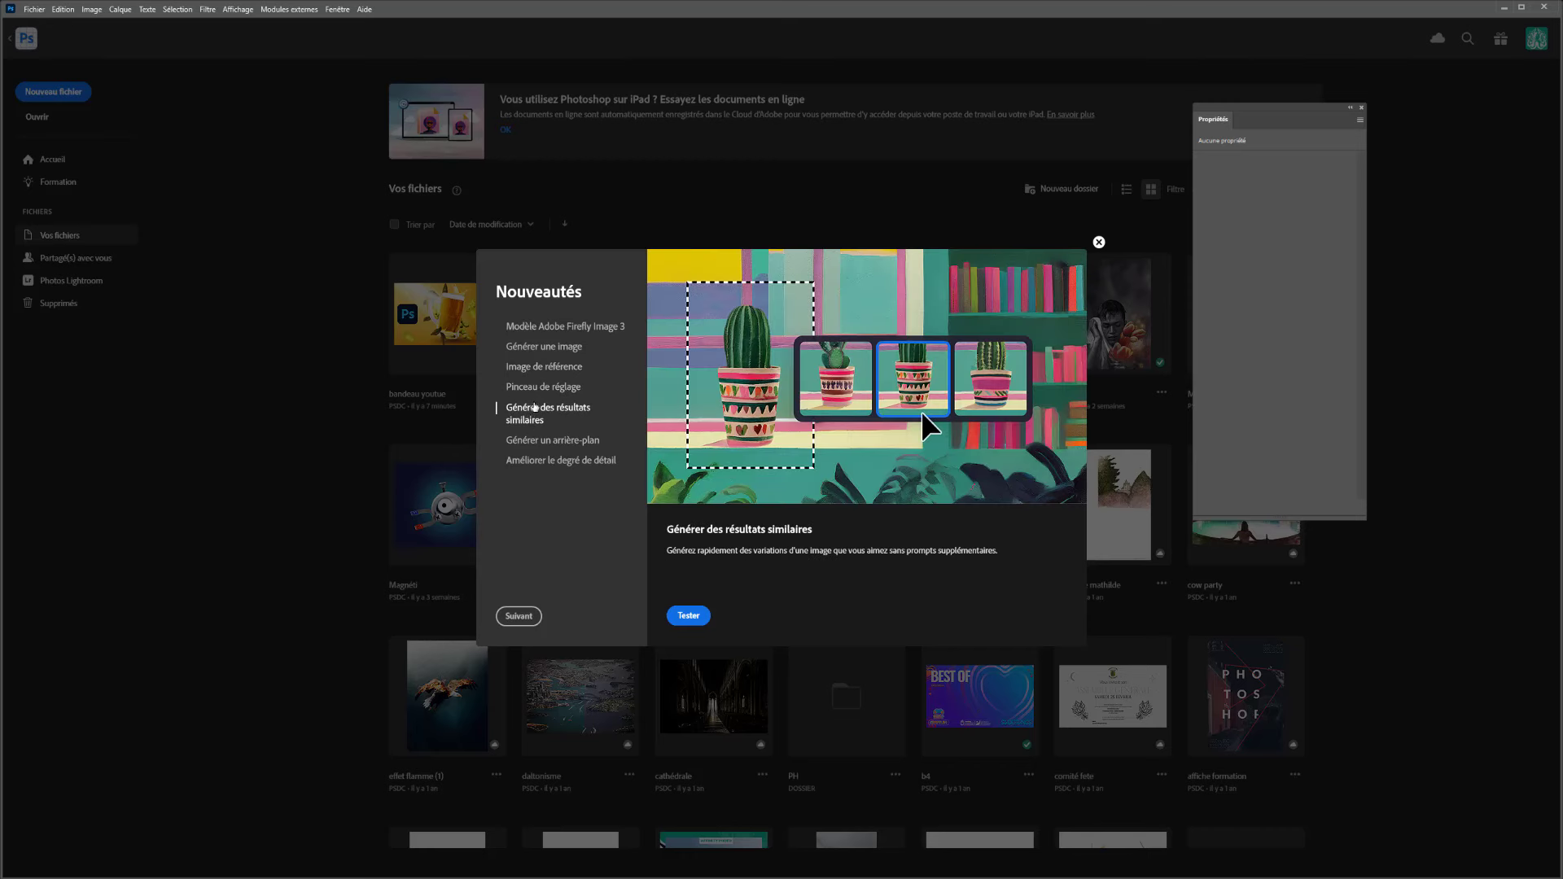
click(535, 444)
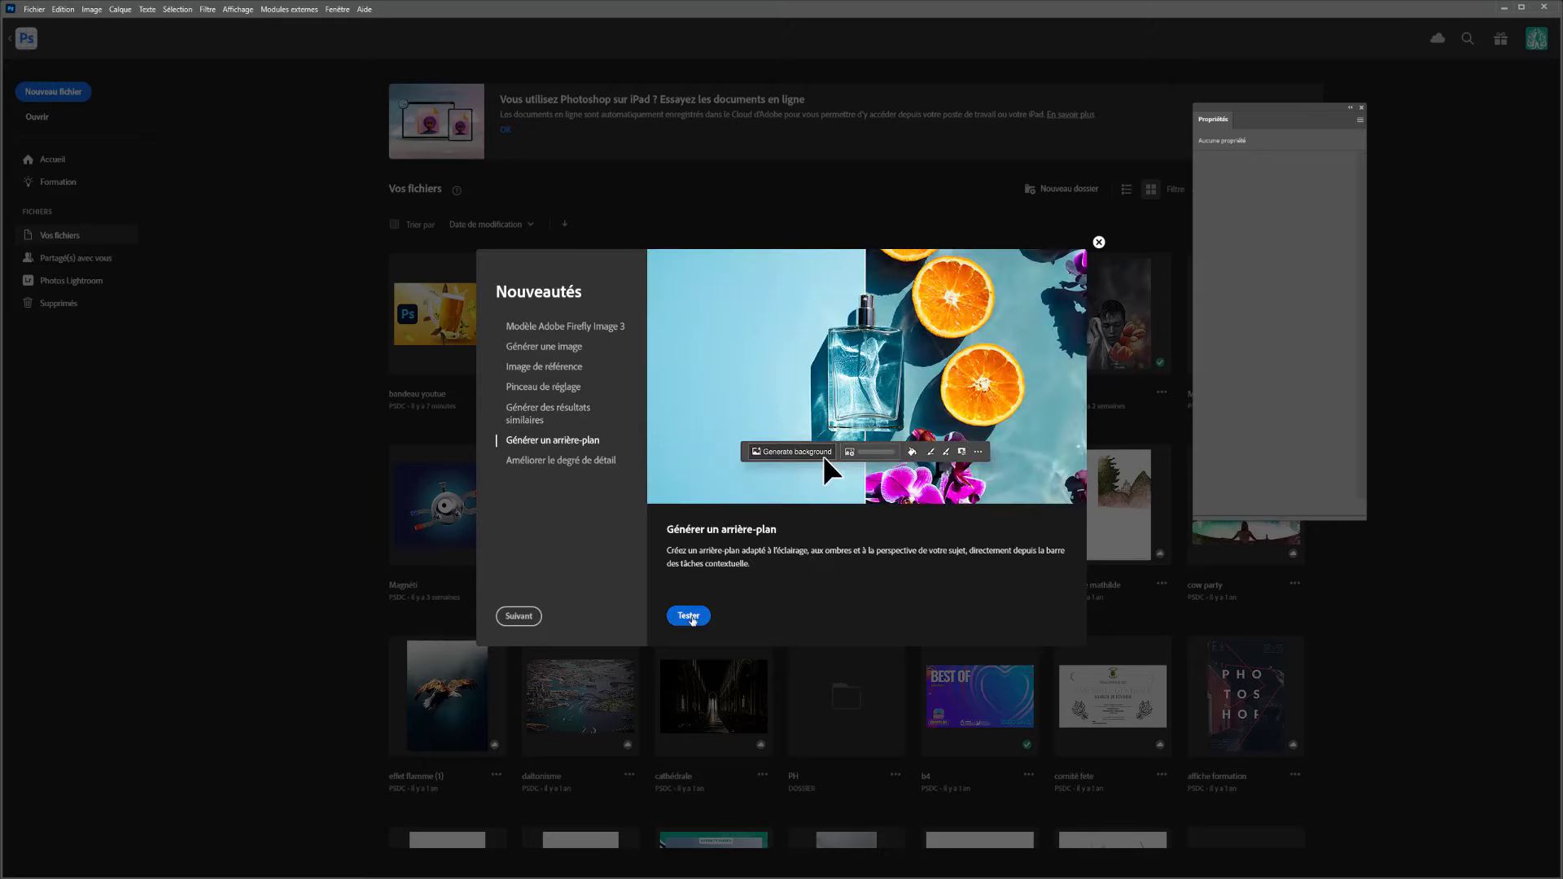
Open the perfume bottle sample, remove its background and generate a new one from the prompt "des citron".
click(690, 616)
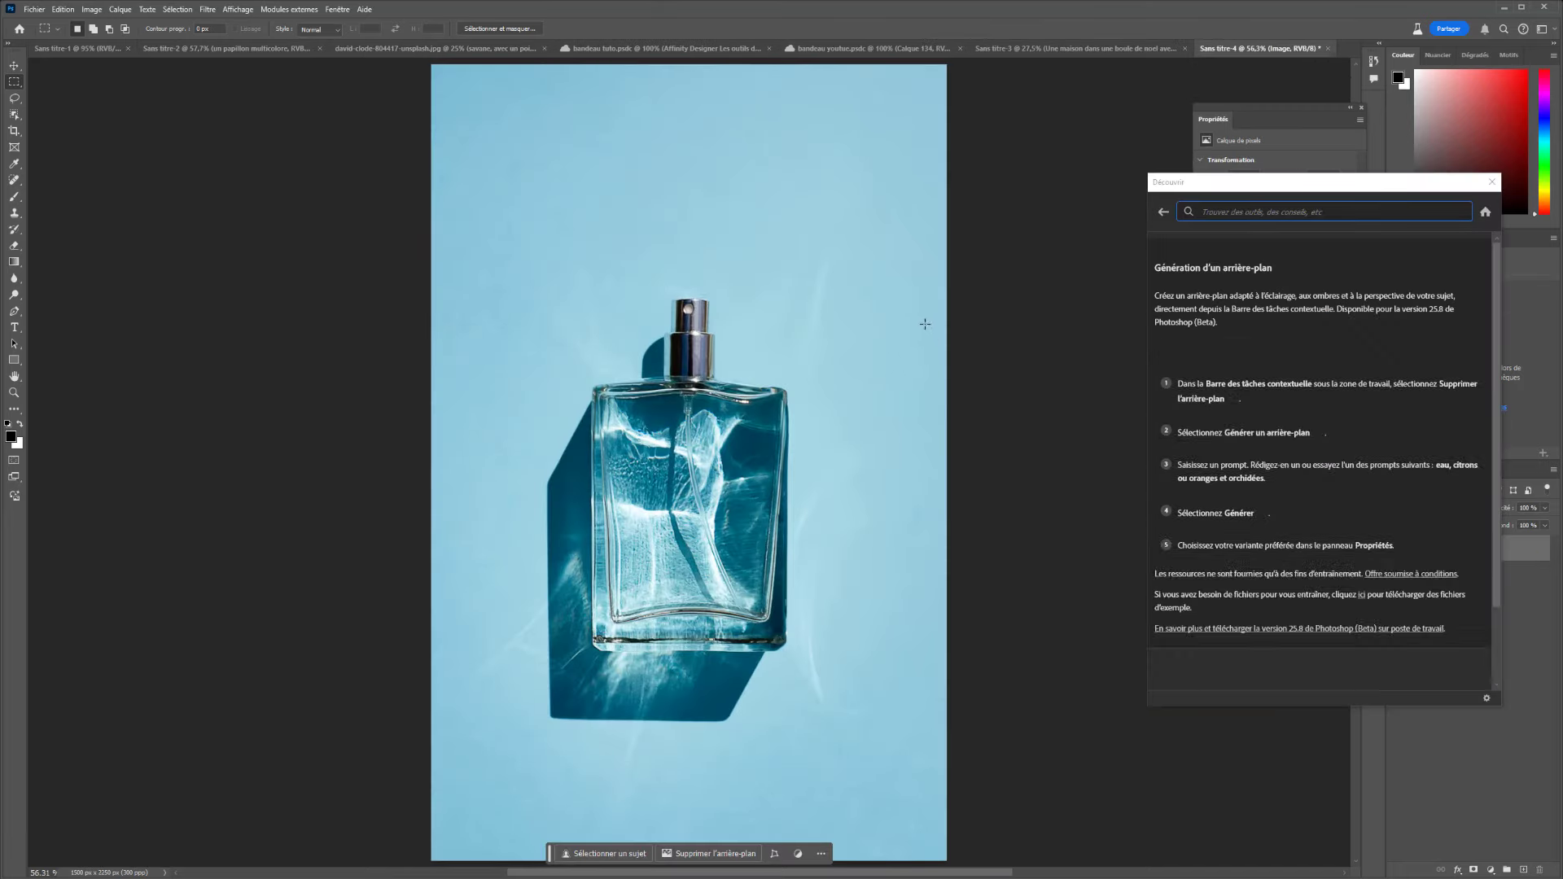
click(1492, 182)
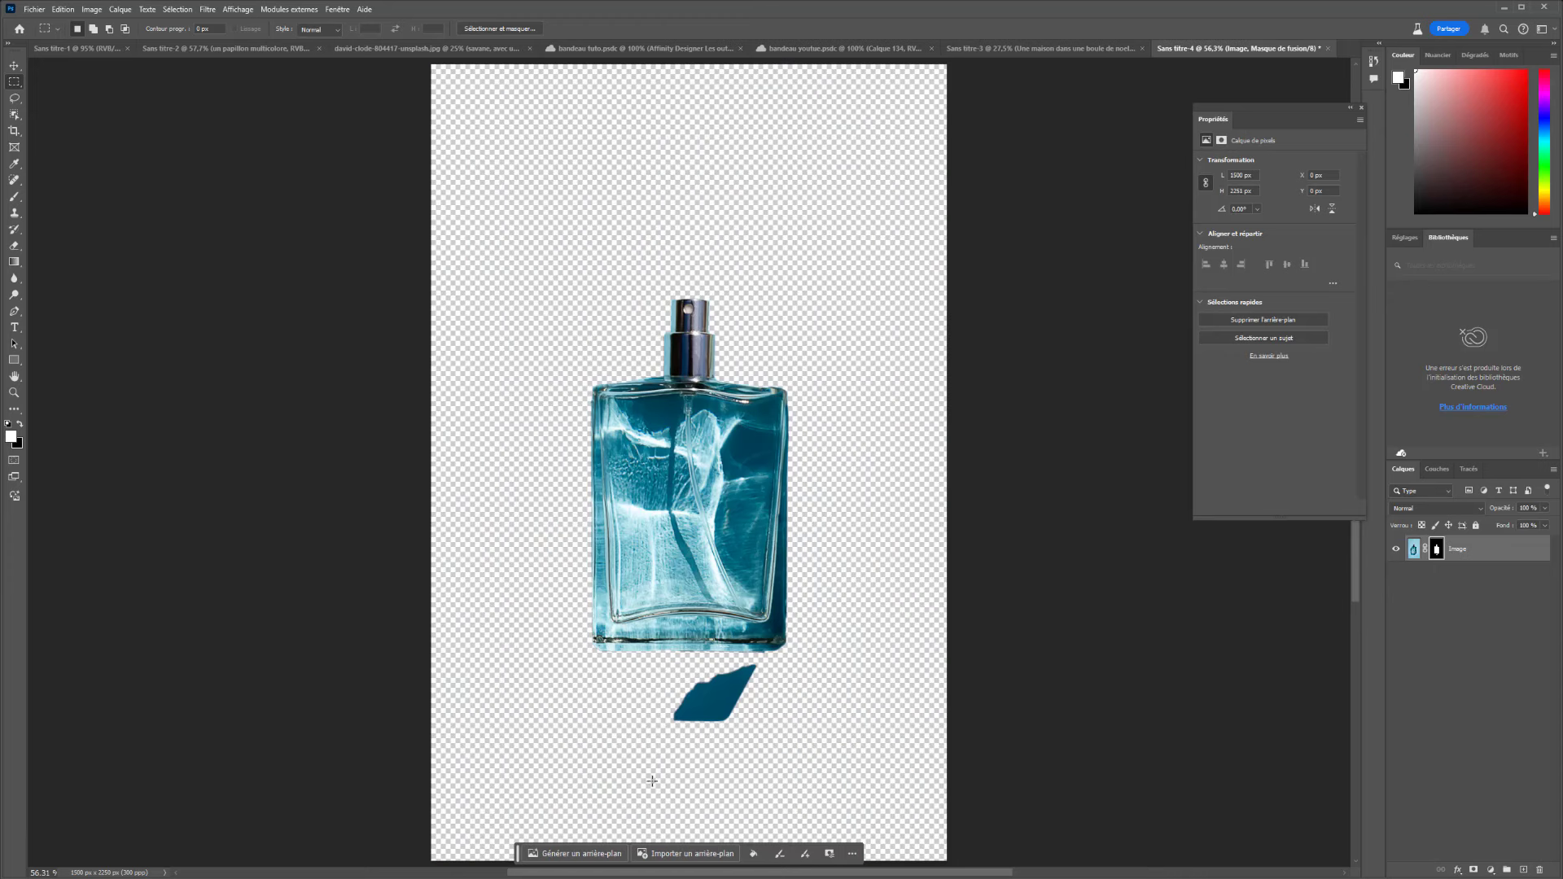
click(553, 853)
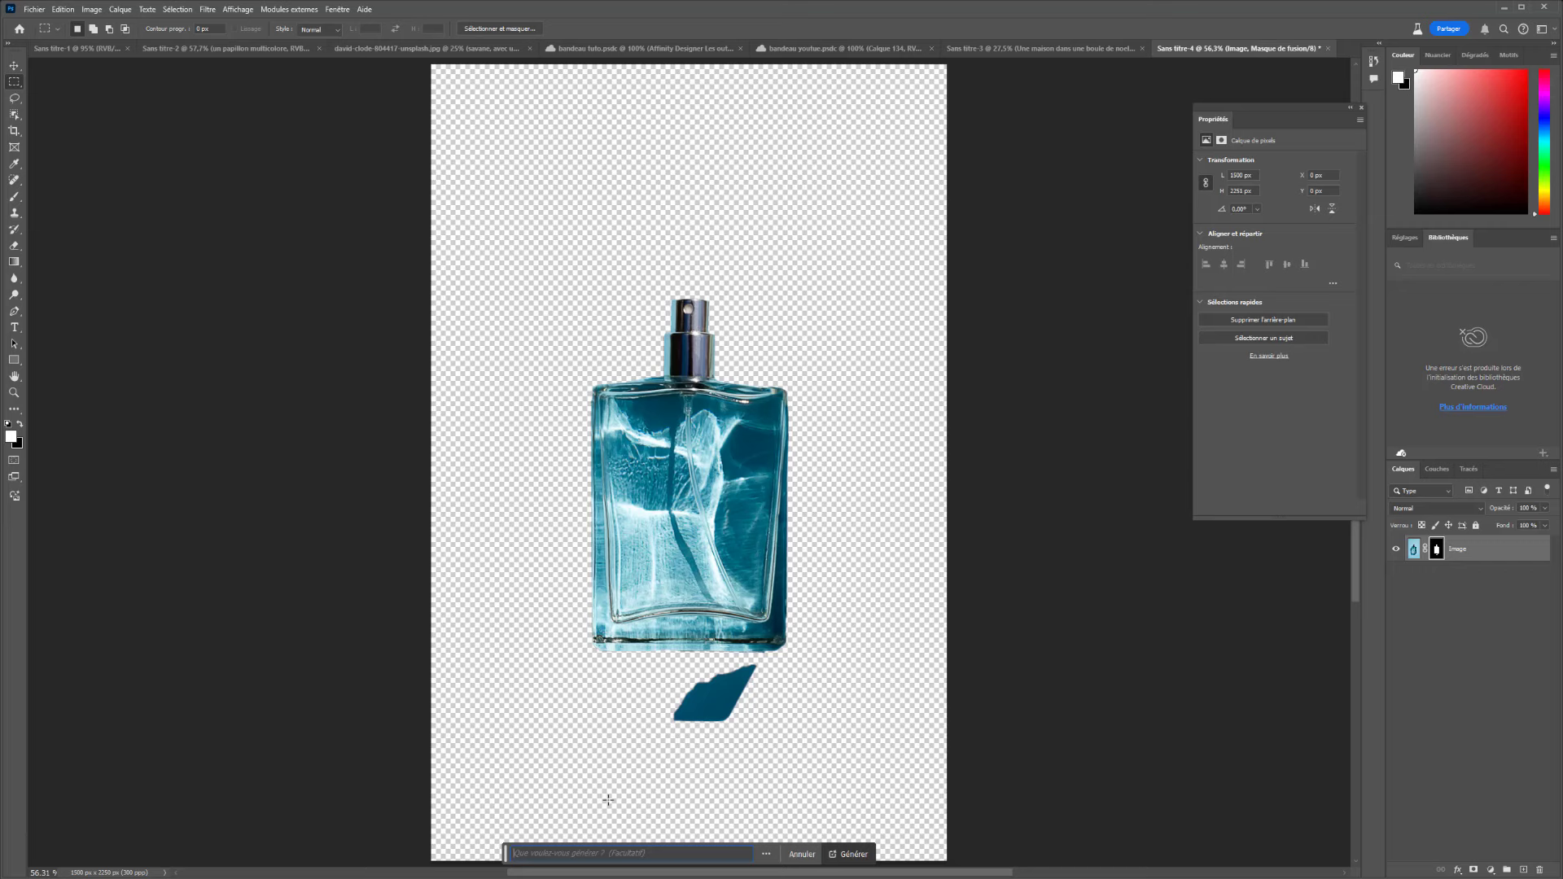
text(des citron)
key(Return)
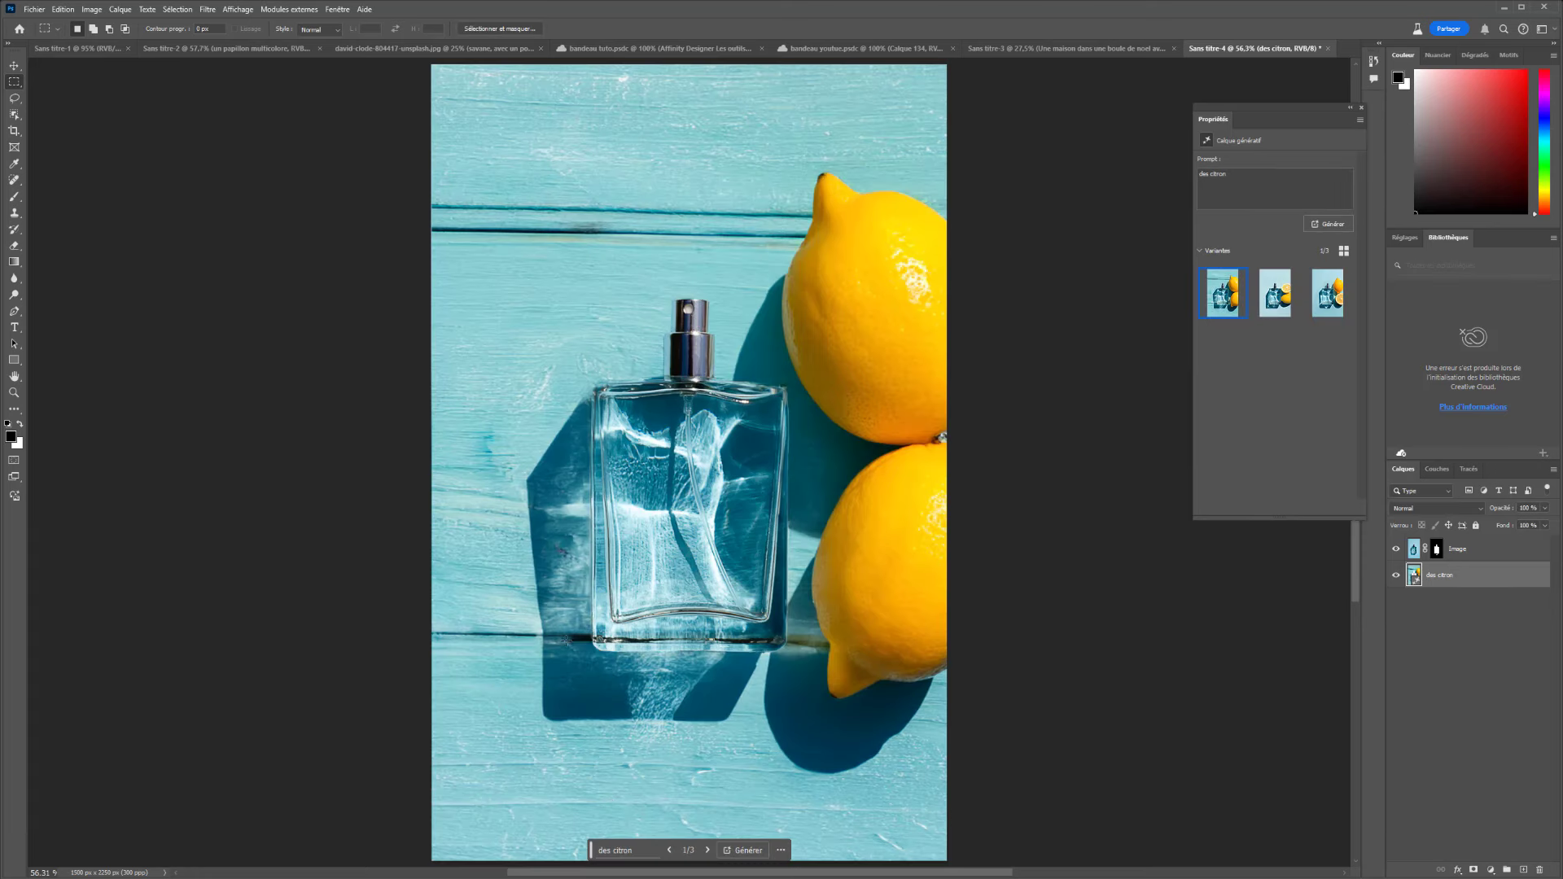
Compare the generated lemon backgrounds behind the perfume bottle and choose the third variation.
click(1282, 301)
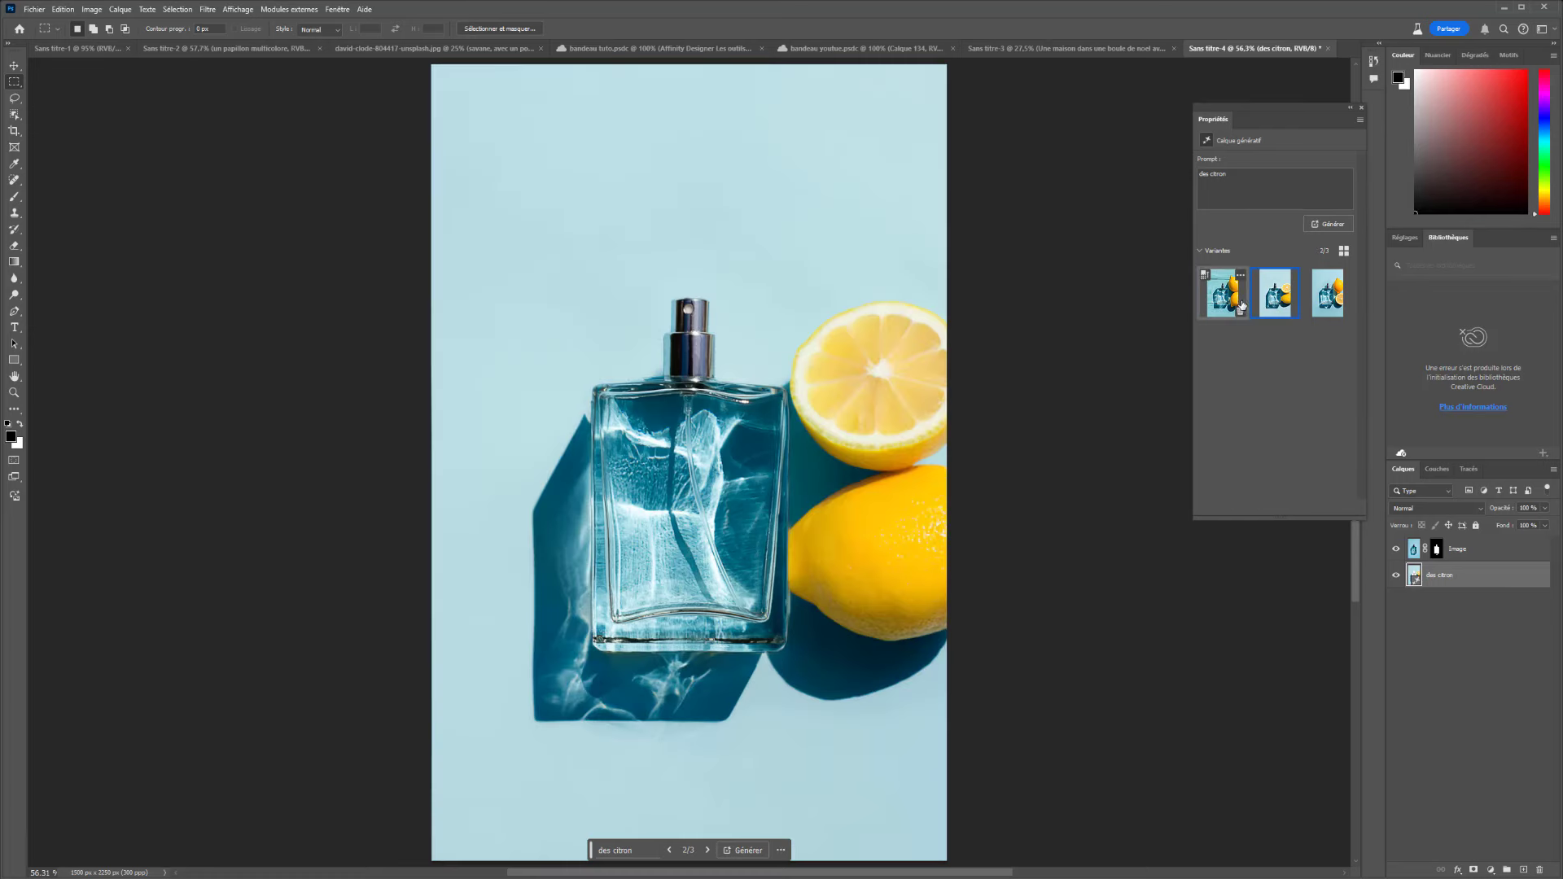
click(1243, 301)
click(1329, 298)
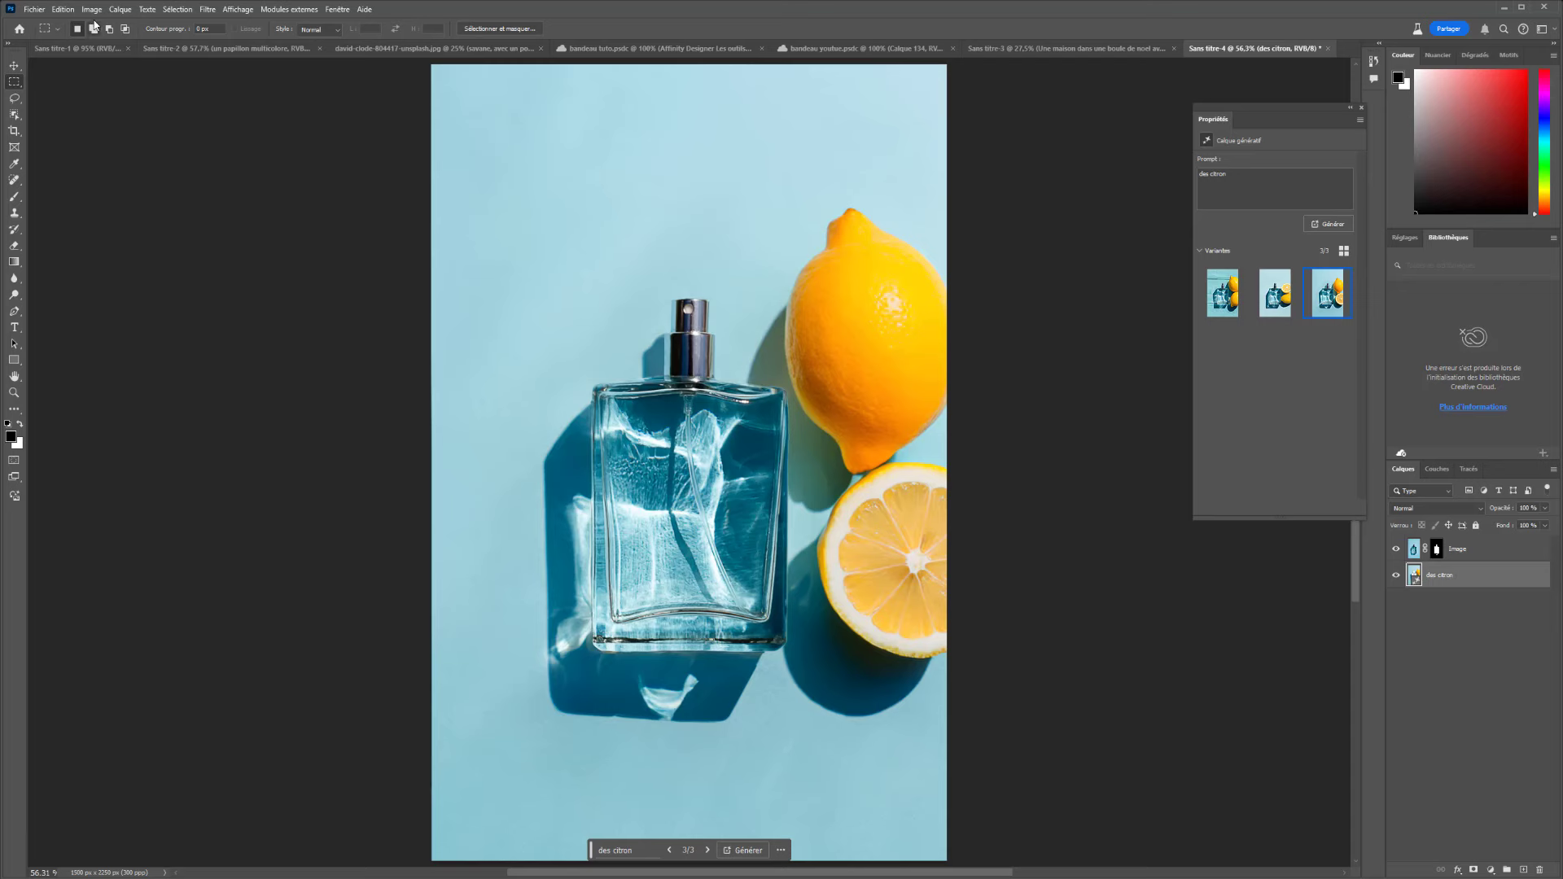
Switch to the Sans titre 1 portrait and set up the Adjustment Brush (Pinceau de réglage) with a larger tip.
click(80, 49)
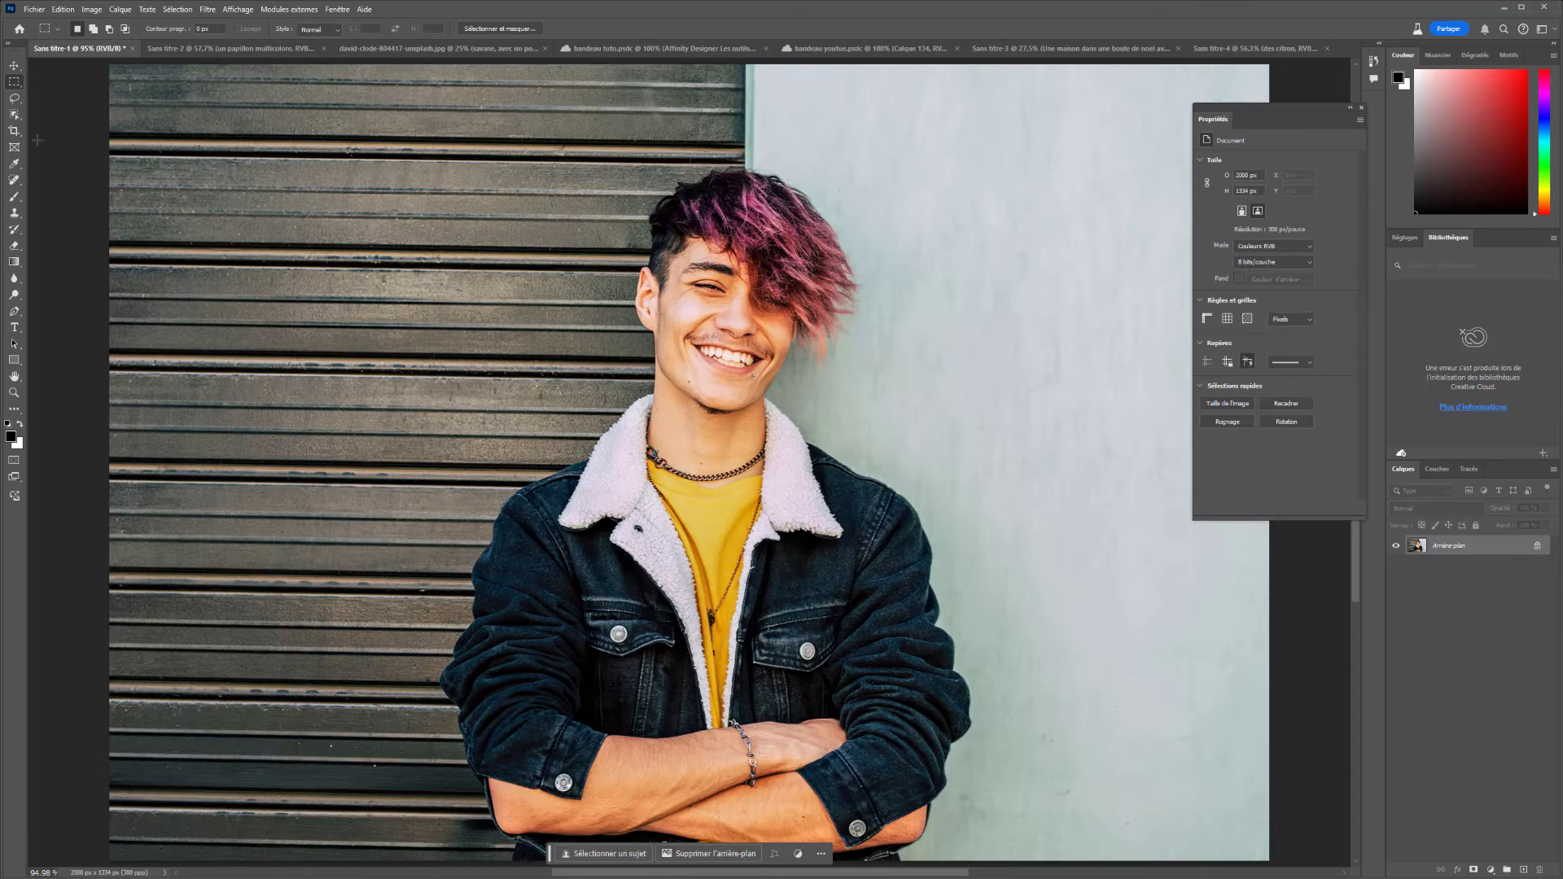
click(15, 200)
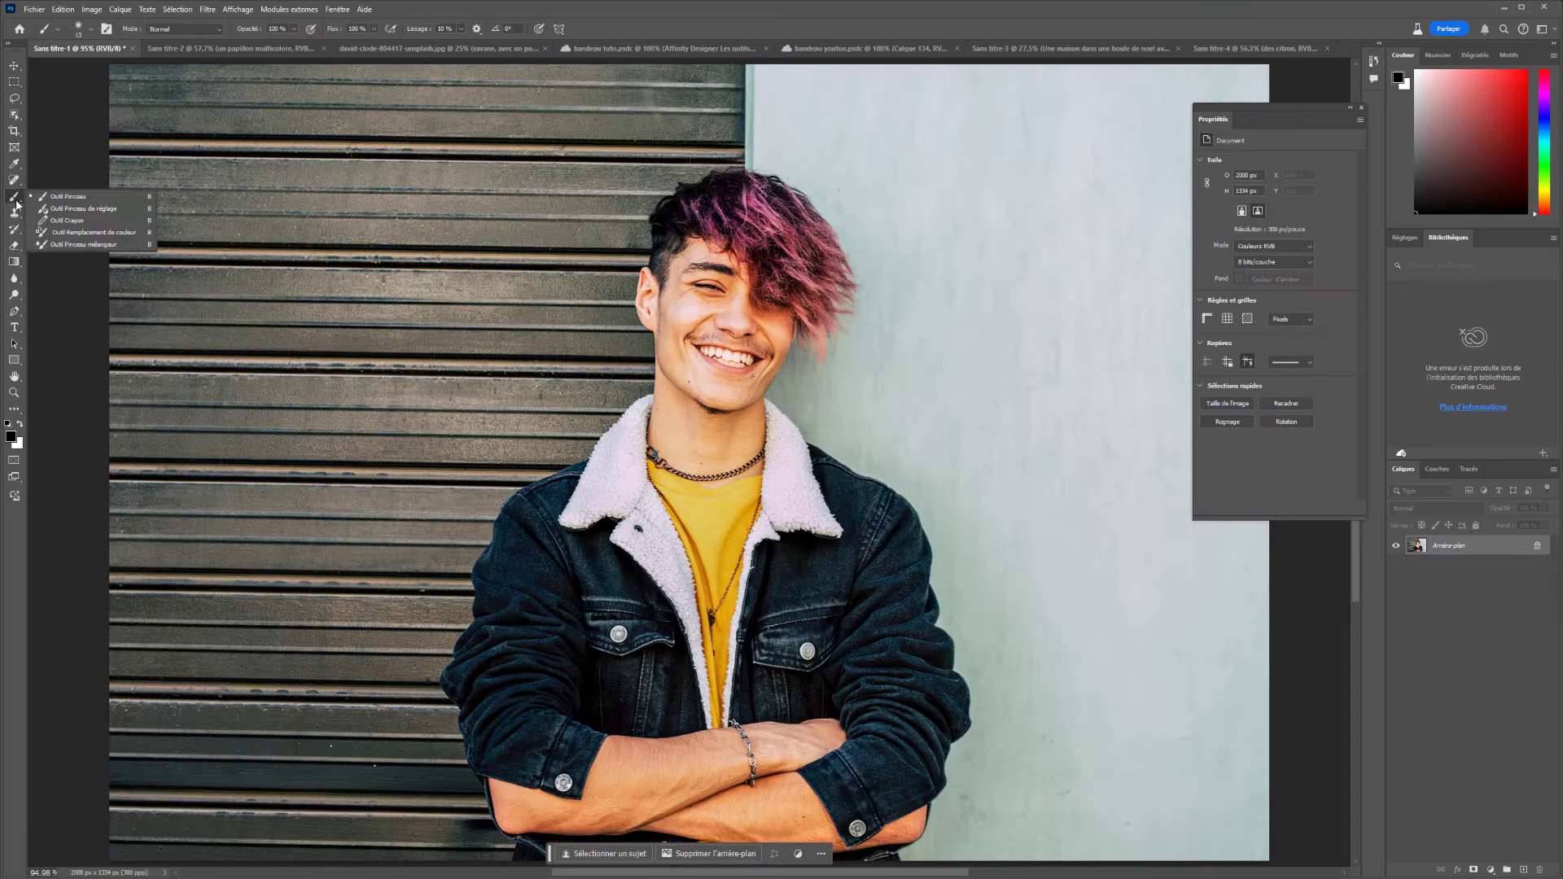
click(84, 215)
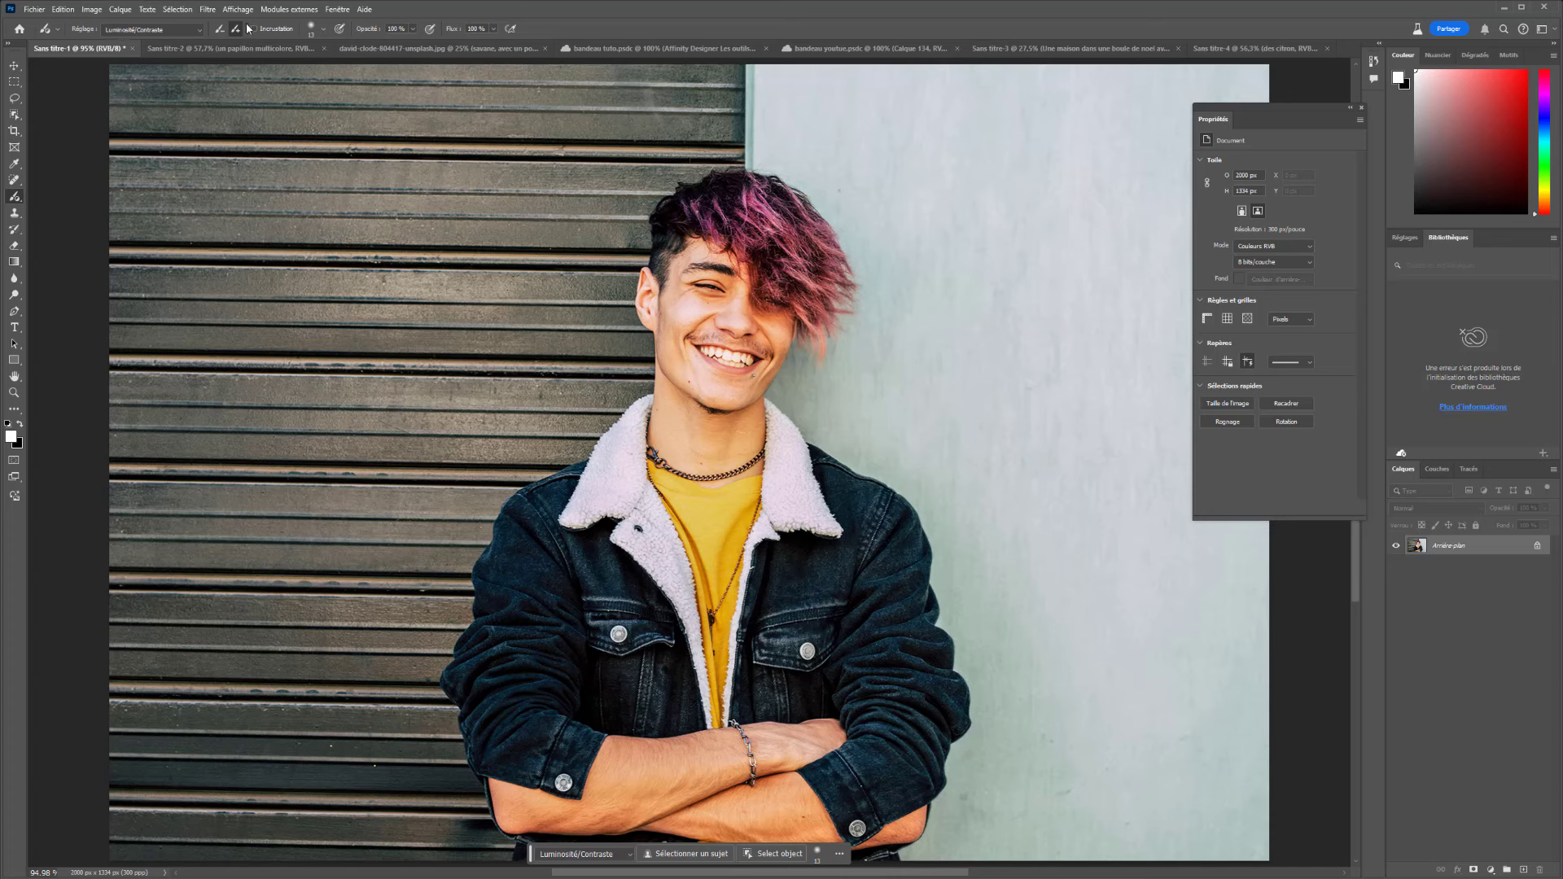
alt+right_click(358, 216)
drag(365, 211, 374, 213)
Paint a Teinte/Saturation adjustment over the man's pink hair and set its hue to -180.
click(184, 30)
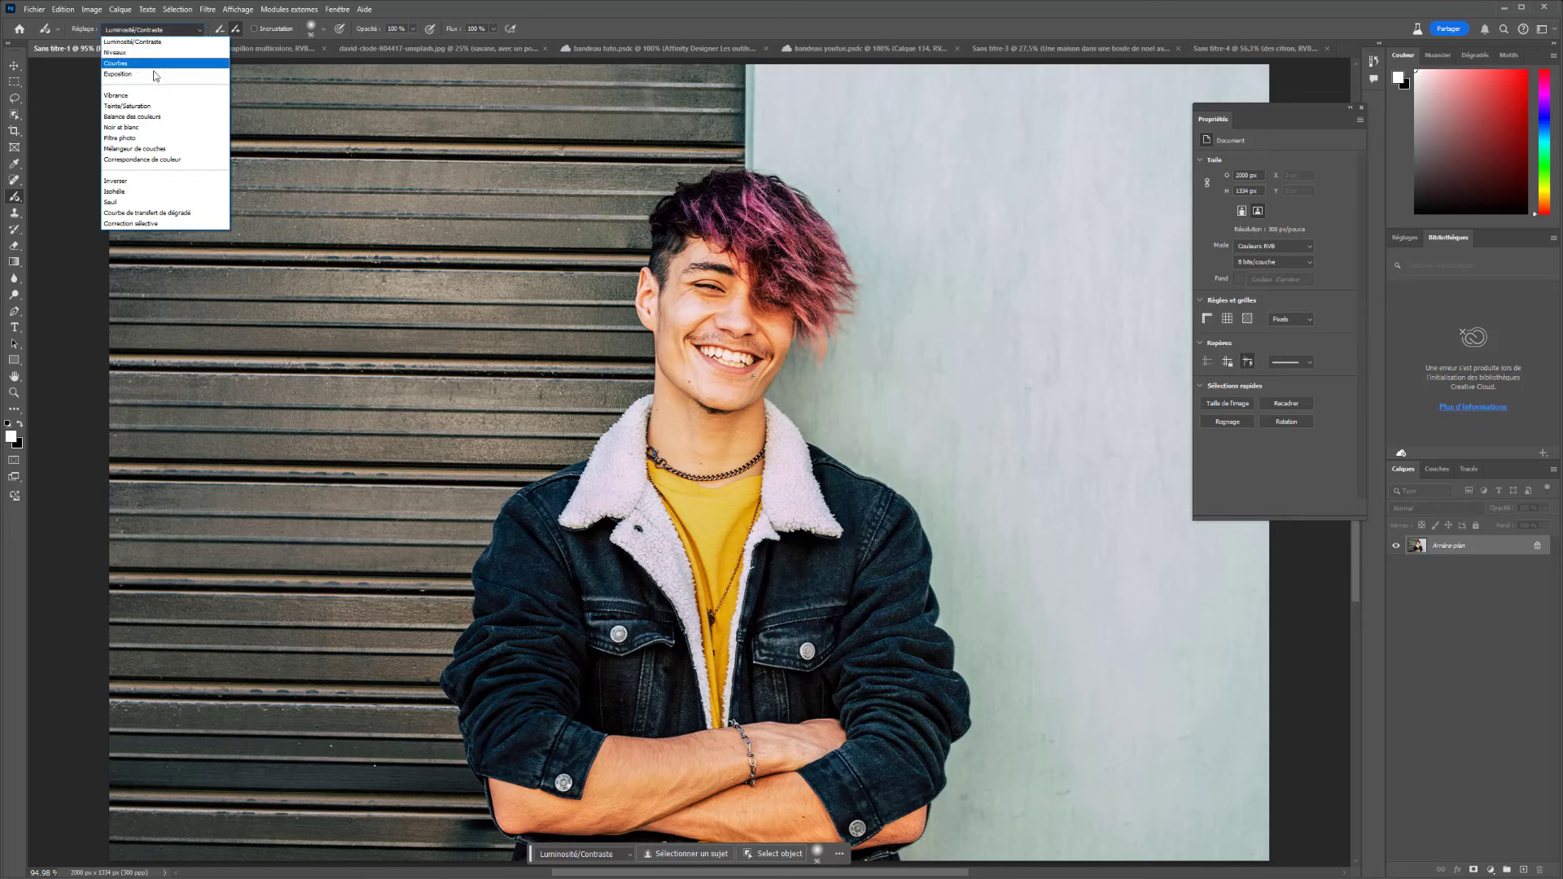
click(135, 106)
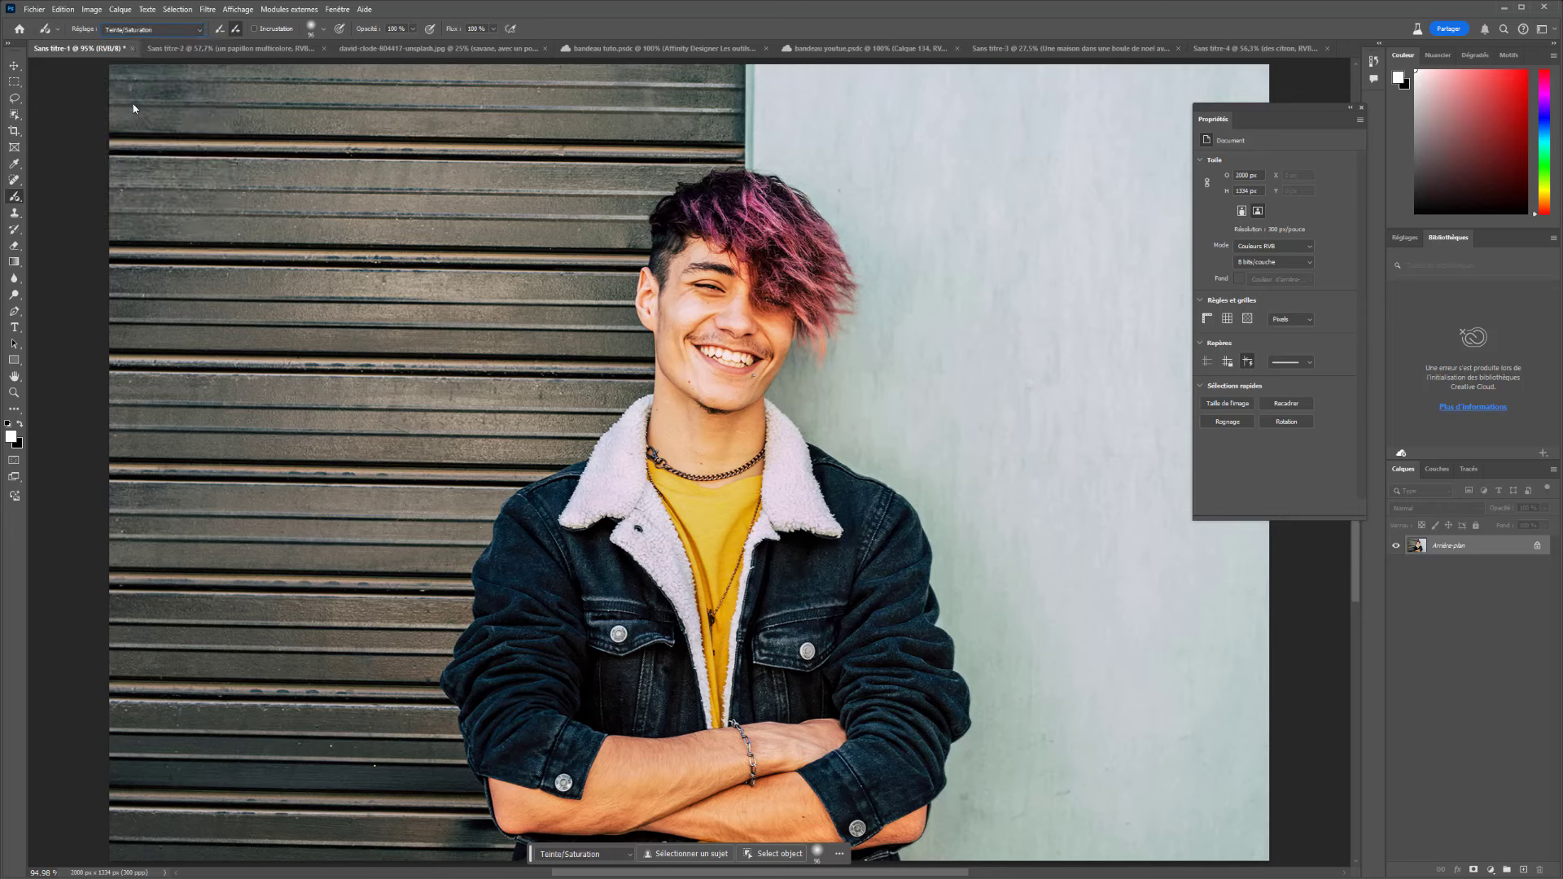
mouse_move(731, 215)
mouse_down()
mouse_move(750, 202)
mouse_move(795, 272)
mouse_move(816, 274)
mouse_move(737, 200)
mouse_up()
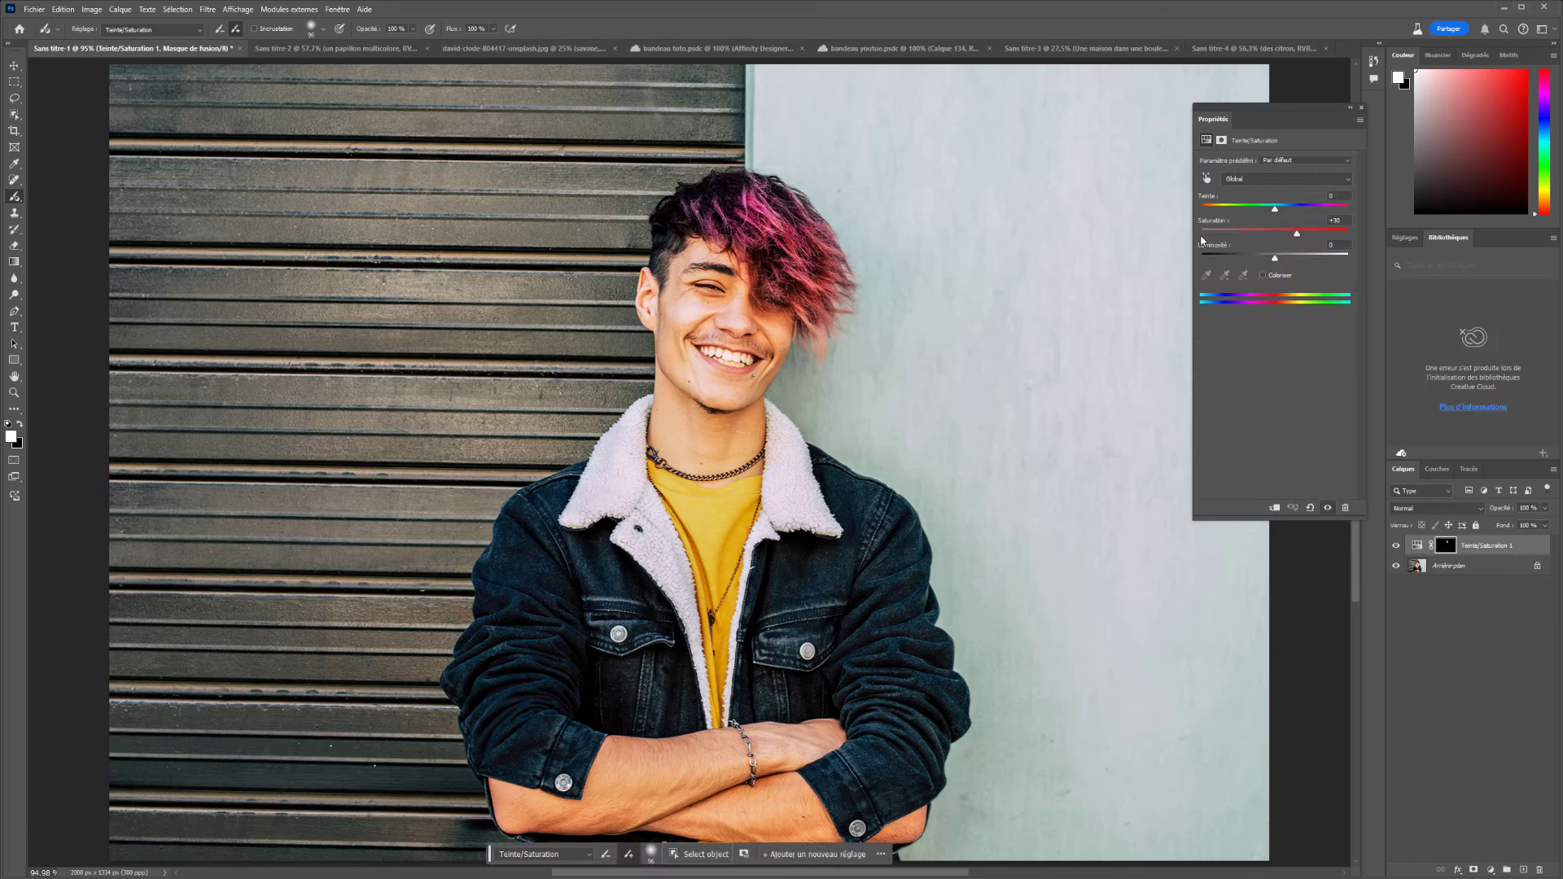
mouse_move(1275, 209)
mouse_down()
mouse_move(1225, 210)
mouse_move(1341, 206)
mouse_move(1202, 209)
mouse_up()
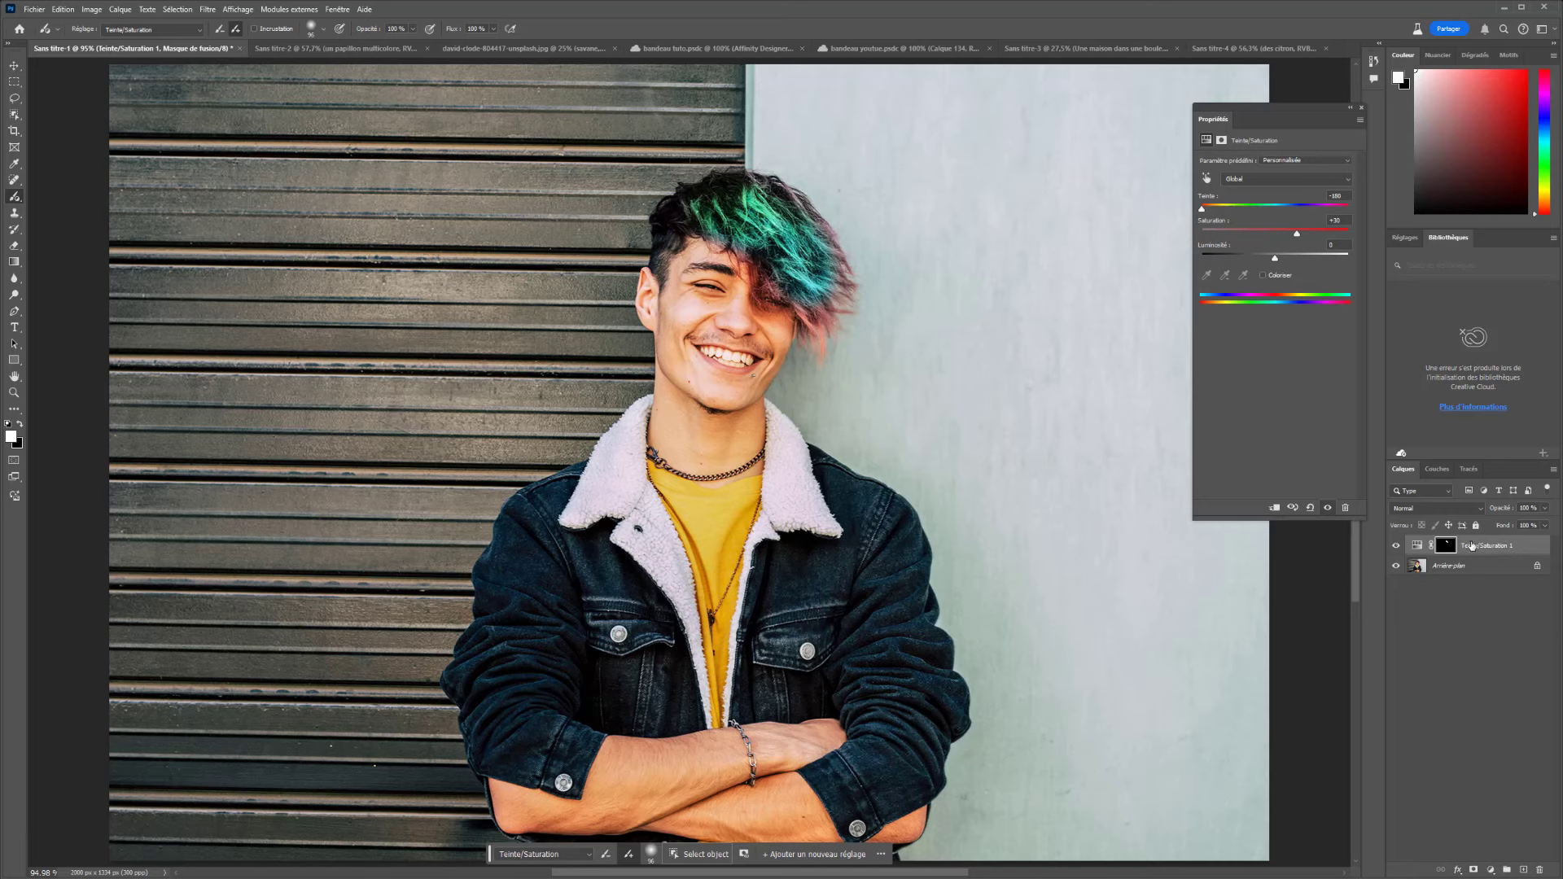
Rearrange the workspace with Calques docked in its own column, the other panels collapsed to icons, and Propriétés docked beside the tools.
drag(1403, 469, 1558, 203)
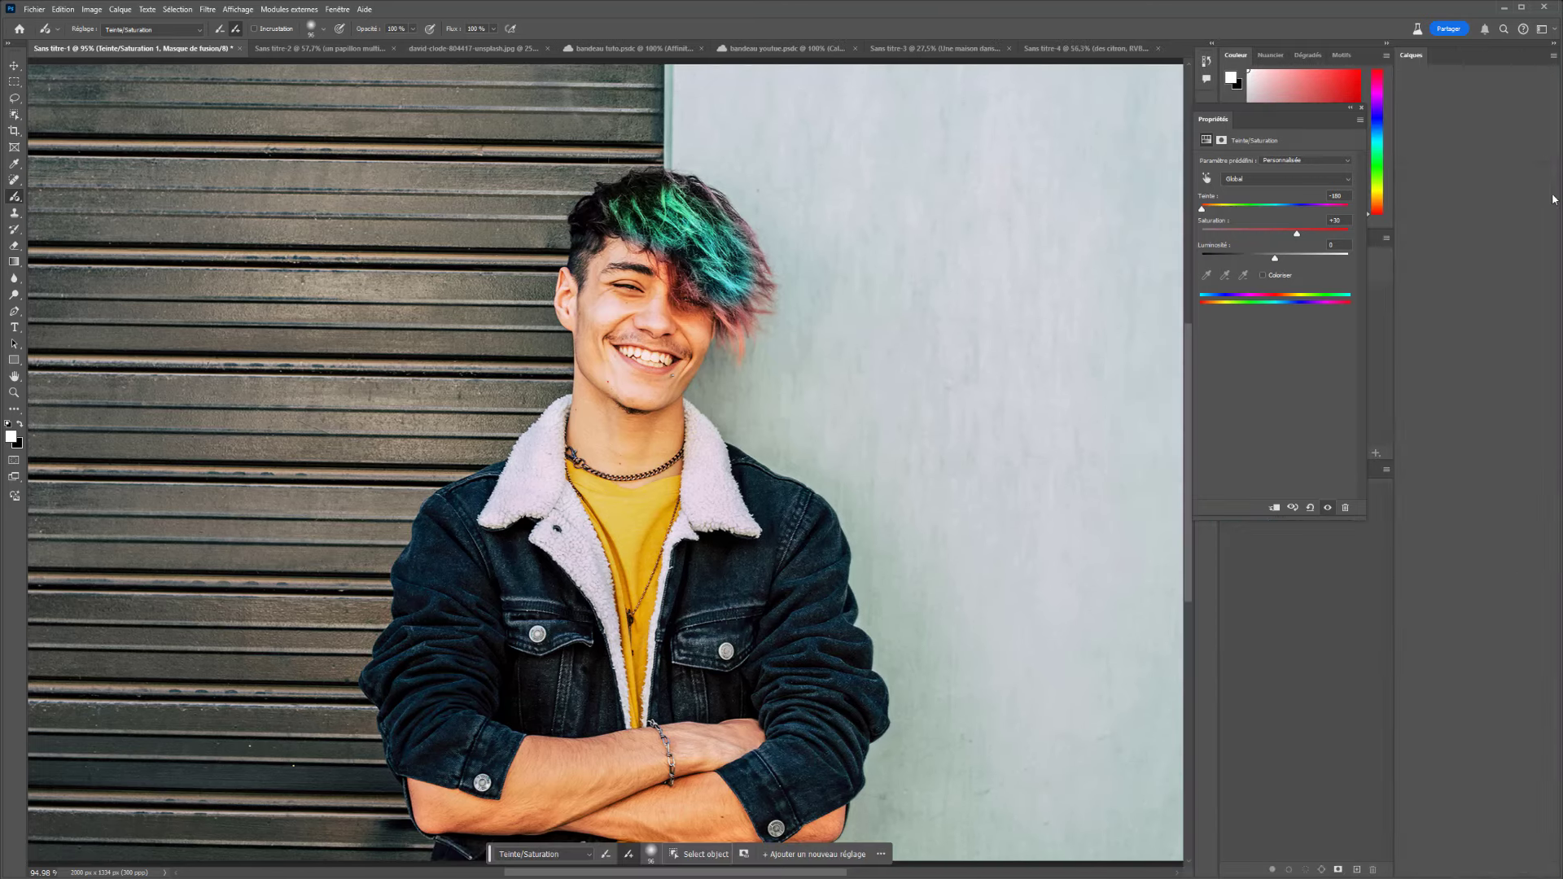
click(1386, 44)
drag(1203, 126, 31, 91)
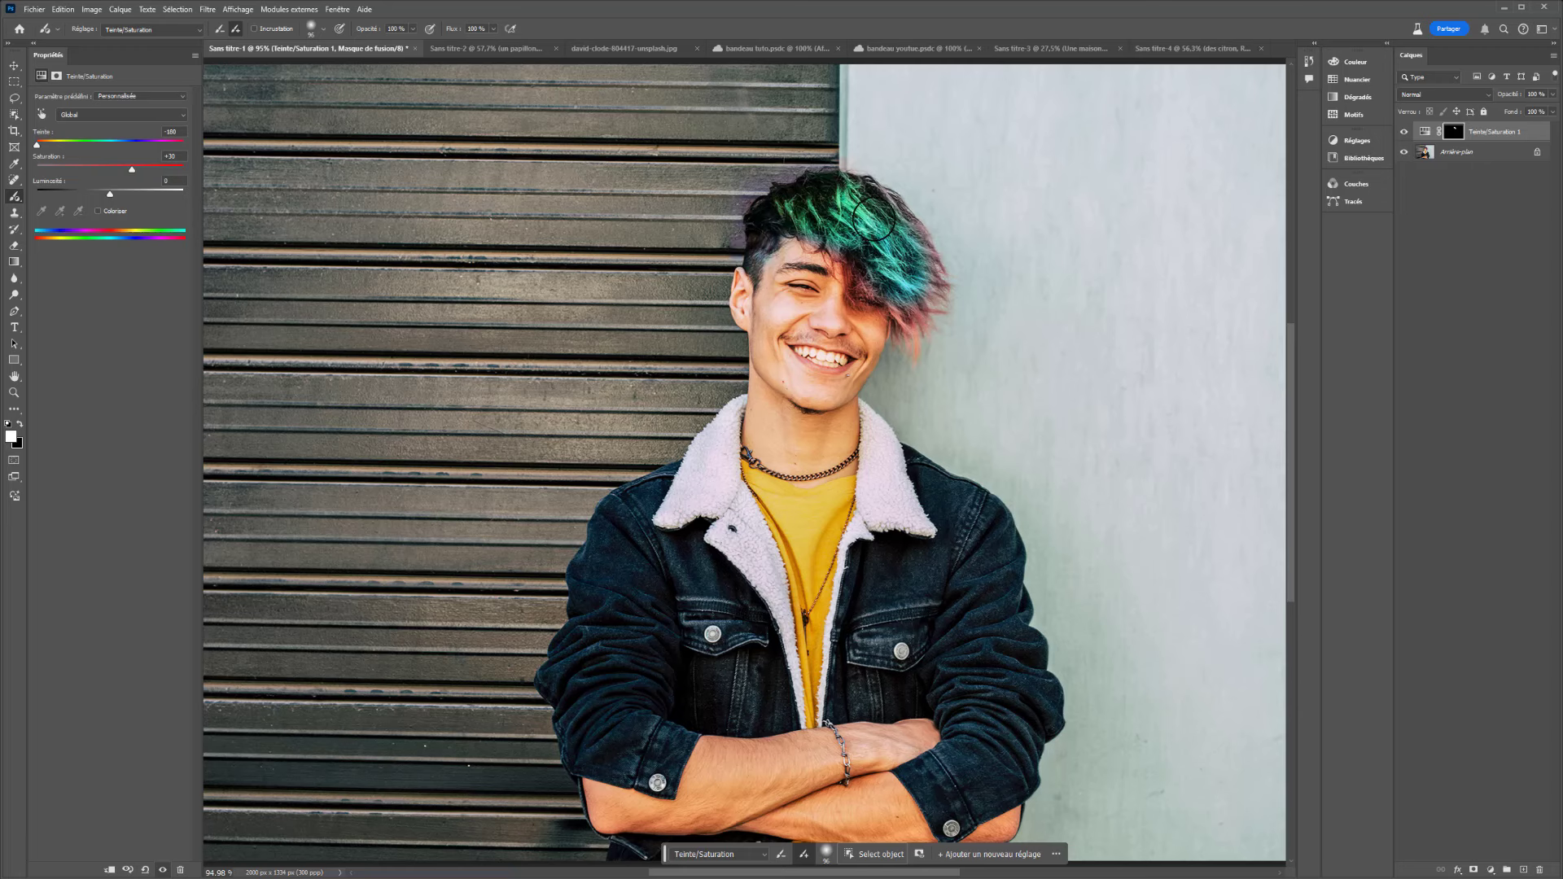
Extend the Teinte/Saturation adjustment over more of the hair, set its saturation to +43 and shift its hue to purple.
mouse_move(910, 251)
mouse_down()
mouse_move(923, 250)
mouse_move(838, 244)
mouse_move(877, 236)
mouse_up()
mouse_move(91, 166)
mouse_down()
mouse_move(72, 171)
mouse_move(142, 169)
mouse_up()
drag(36, 144, 82, 144)
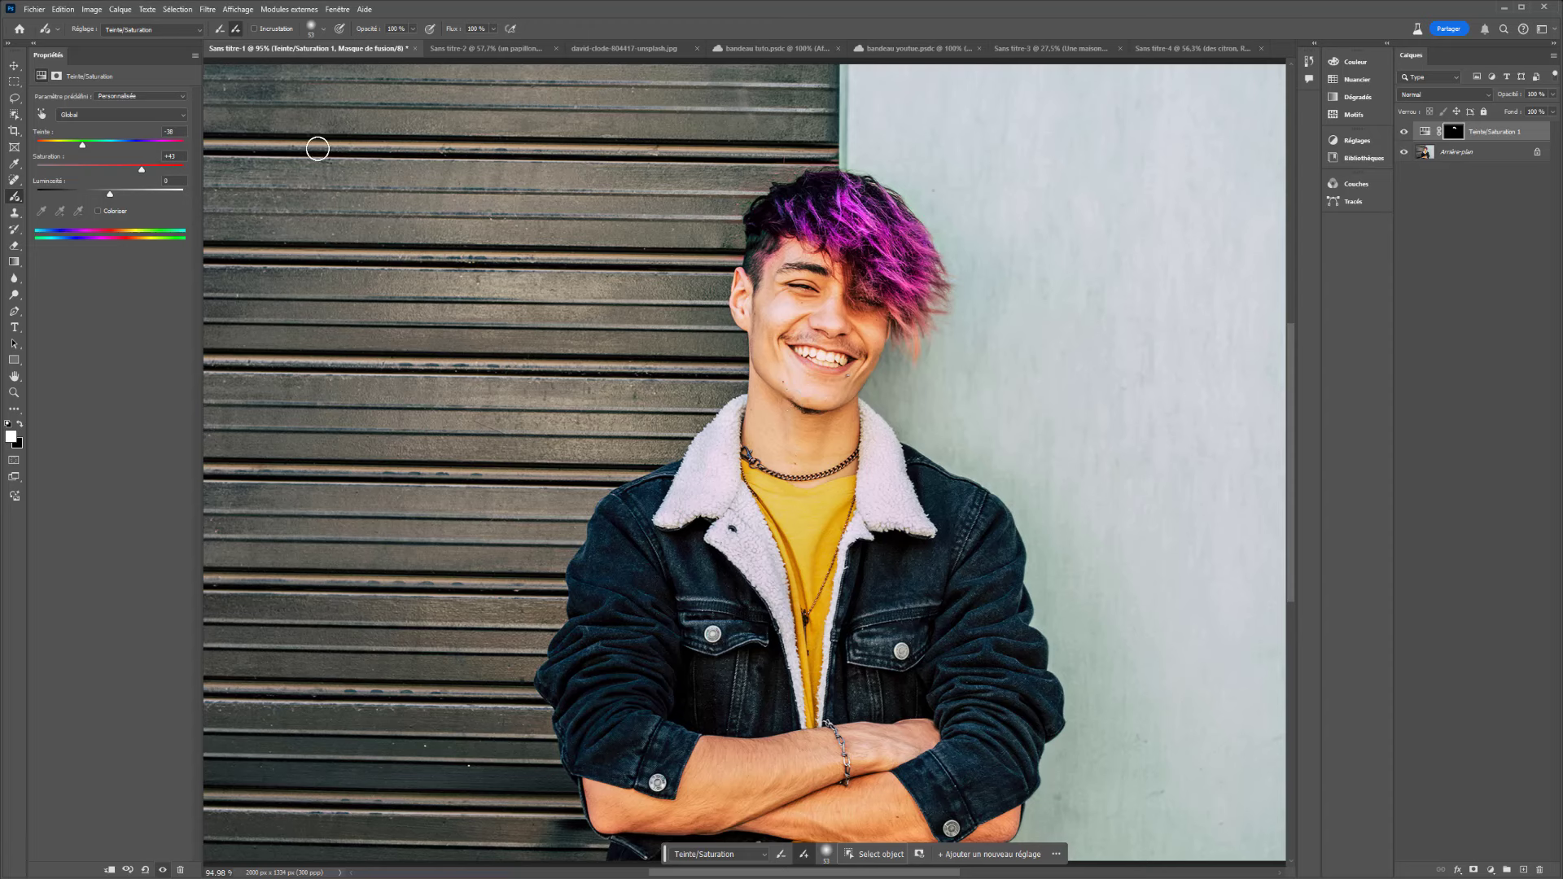
Collapse the Propriétés panel and narrow its column to icon-only width.
click(33, 44)
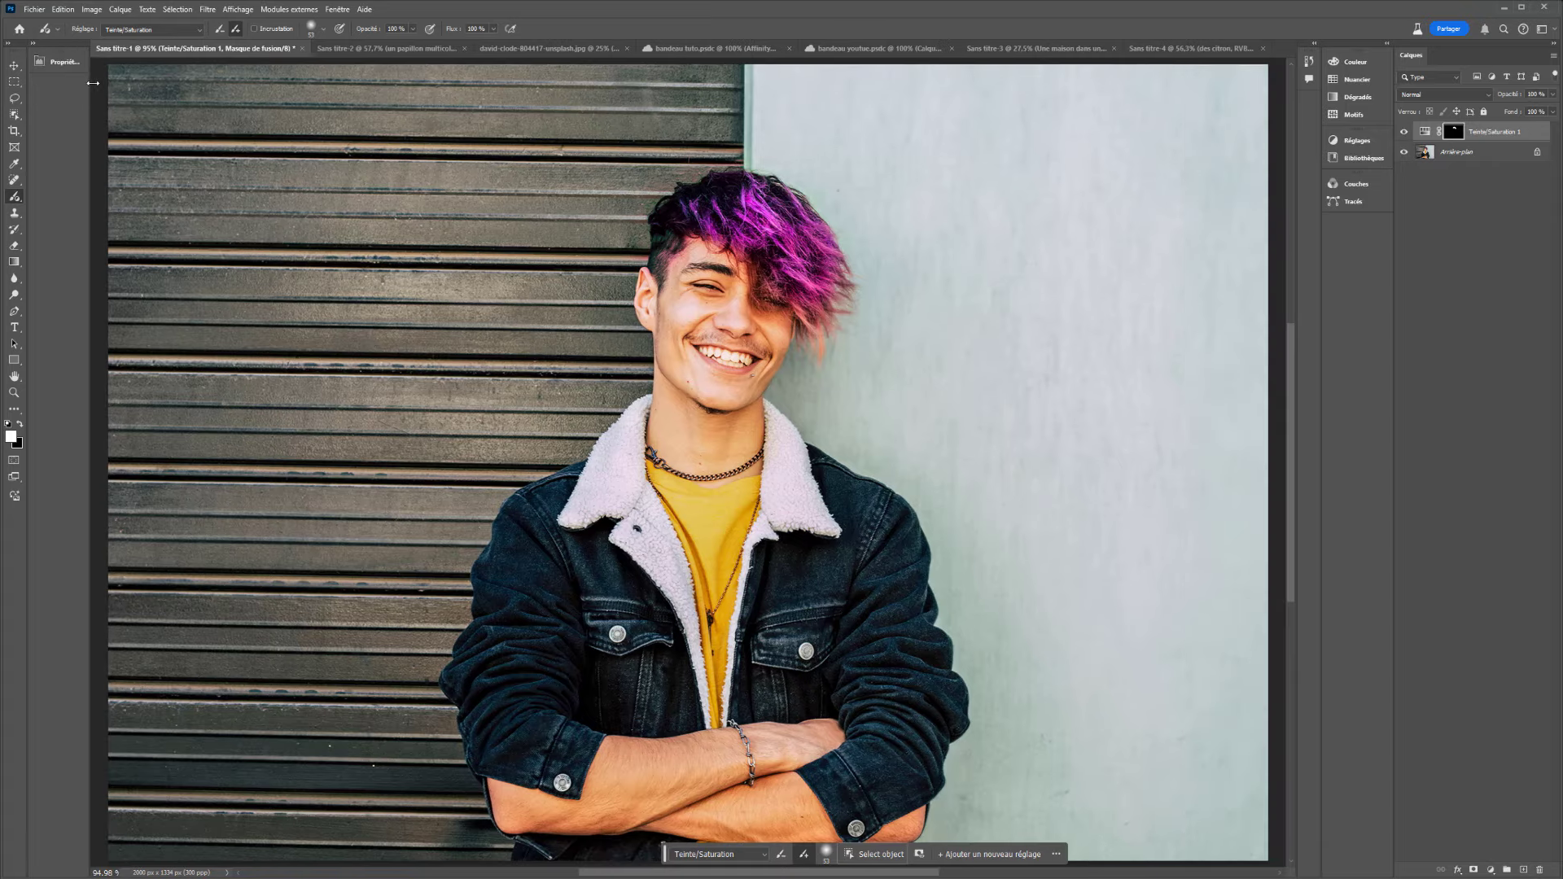
drag(90, 83, 29, 87)
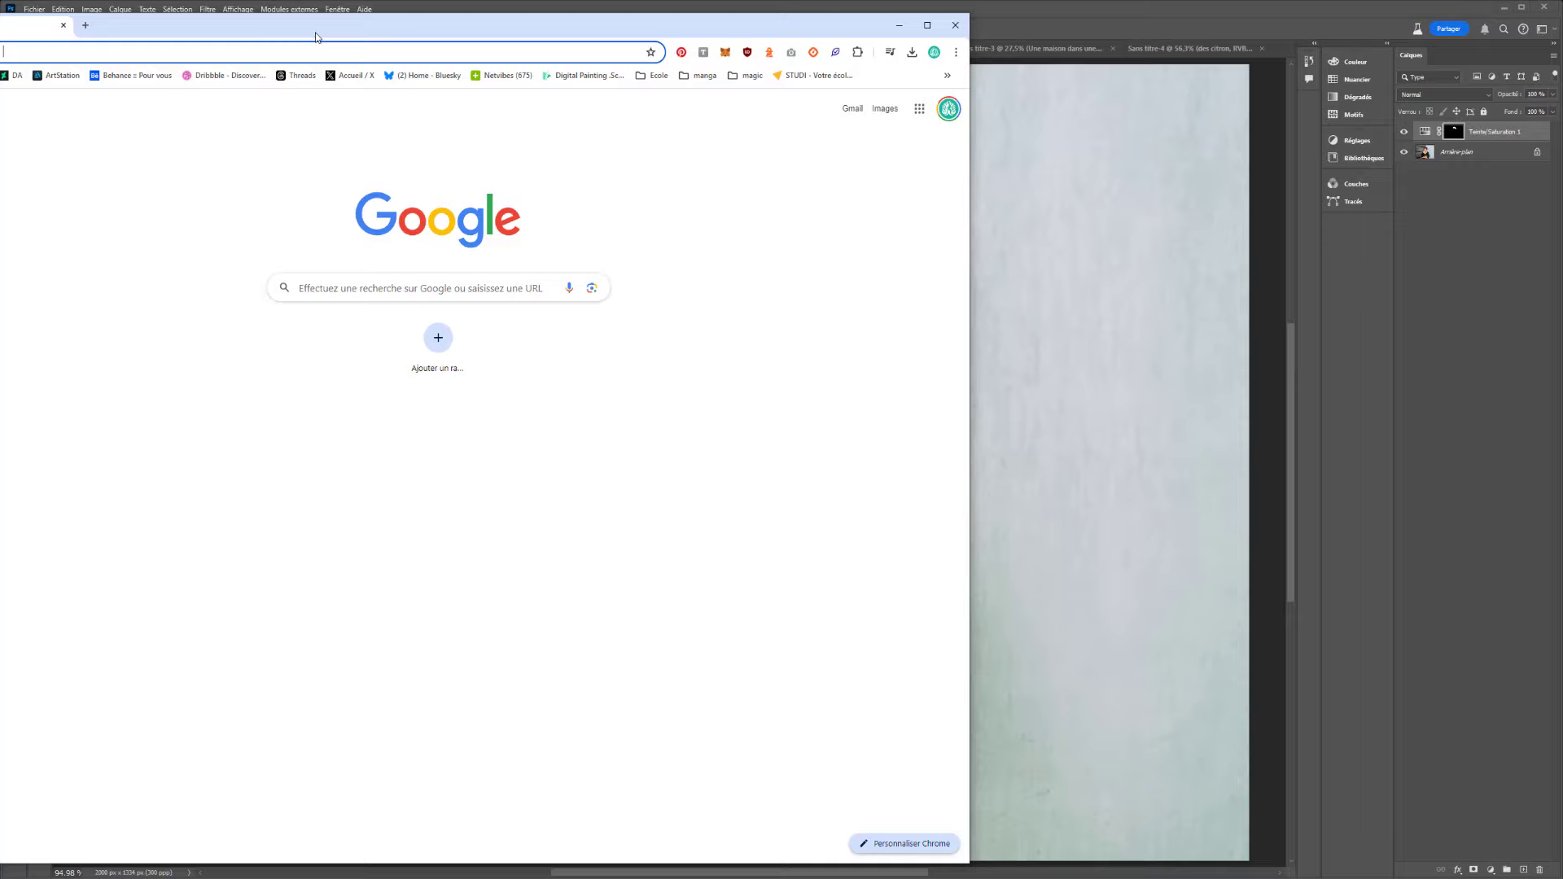
Switch to the Chrome browser, open firefly.adobe.com and maximise the window.
drag(318, 36, 537, 50)
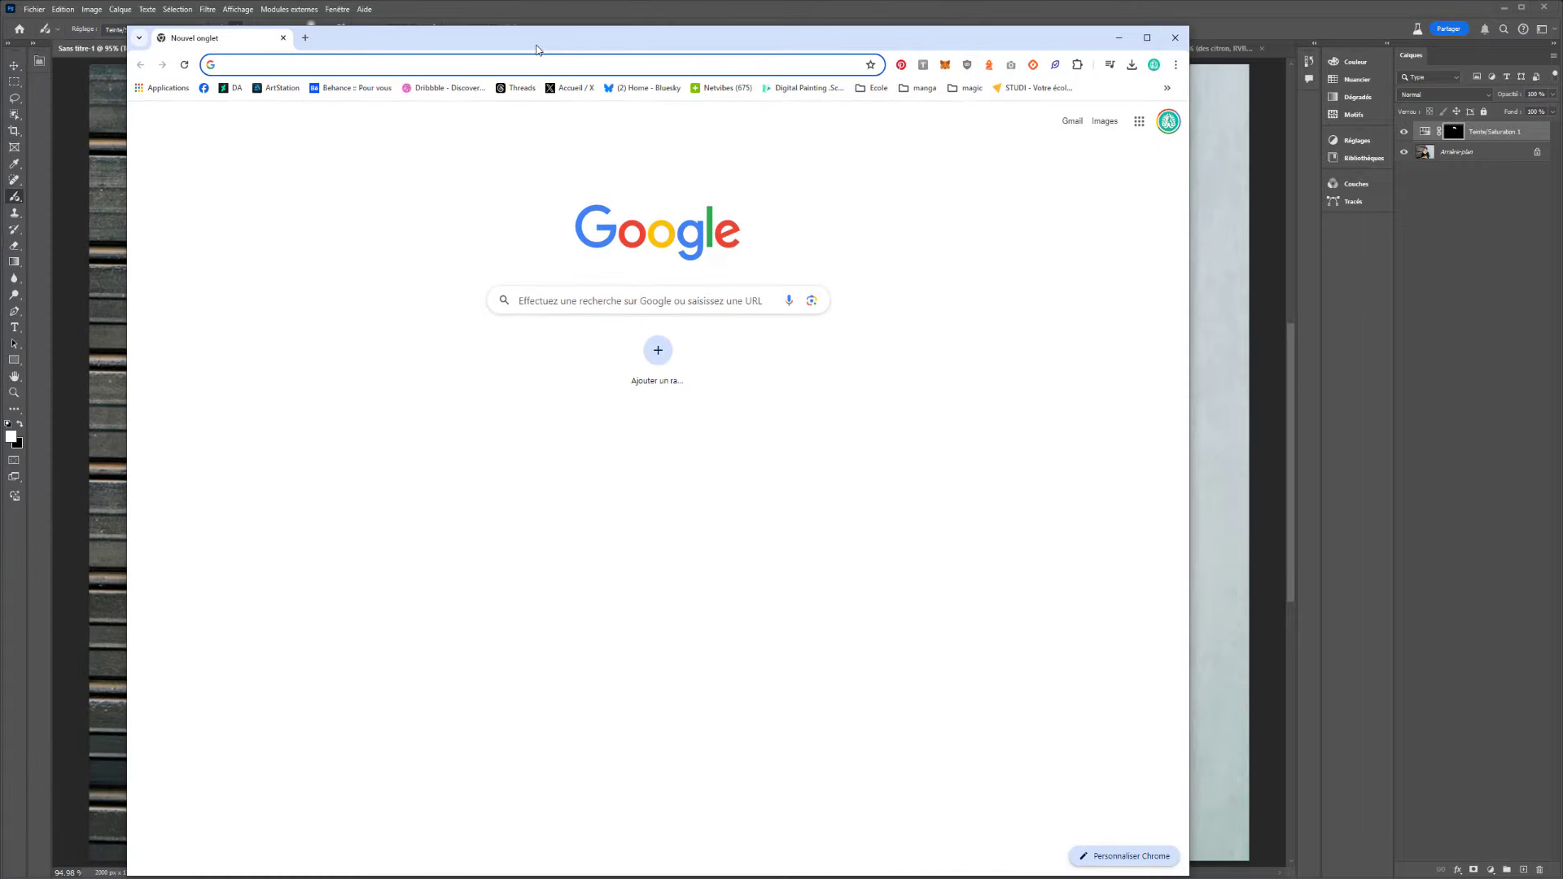
text(fire)
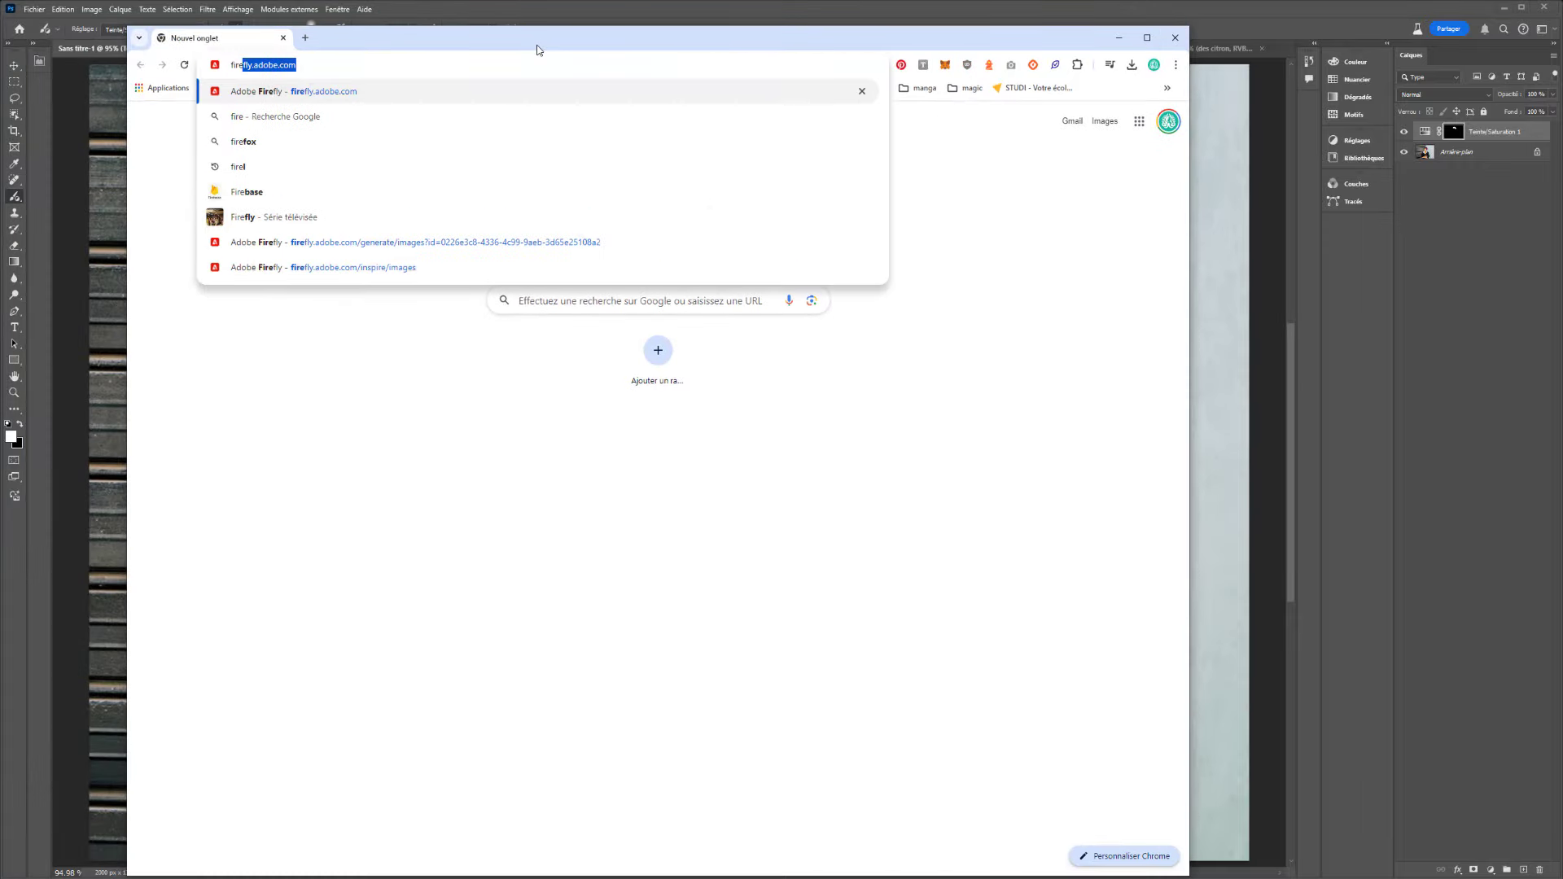
key(Return)
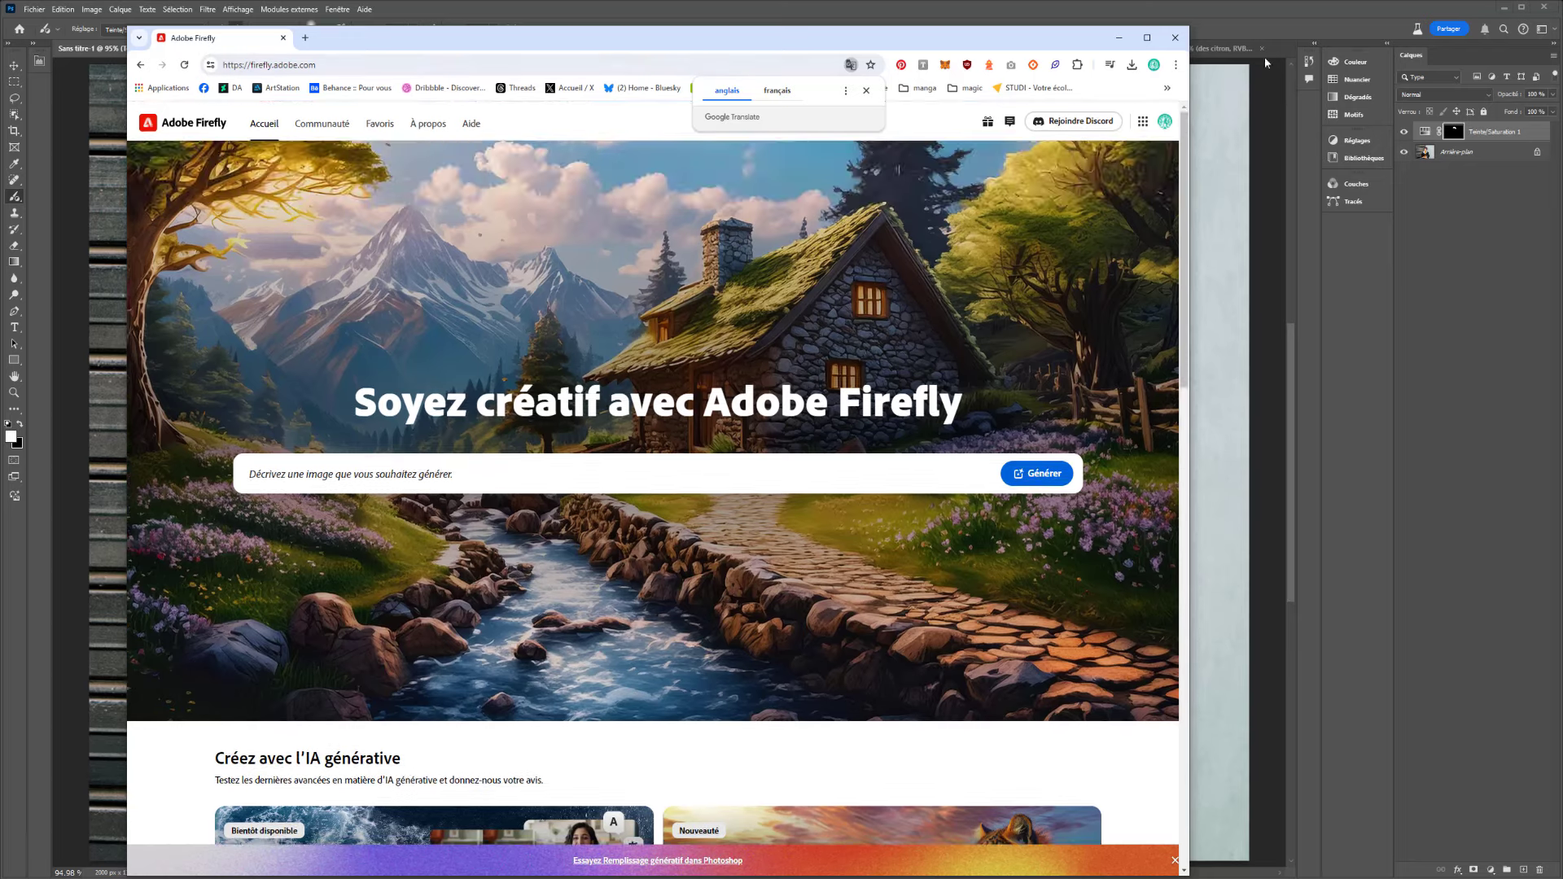
double_click(959, 38)
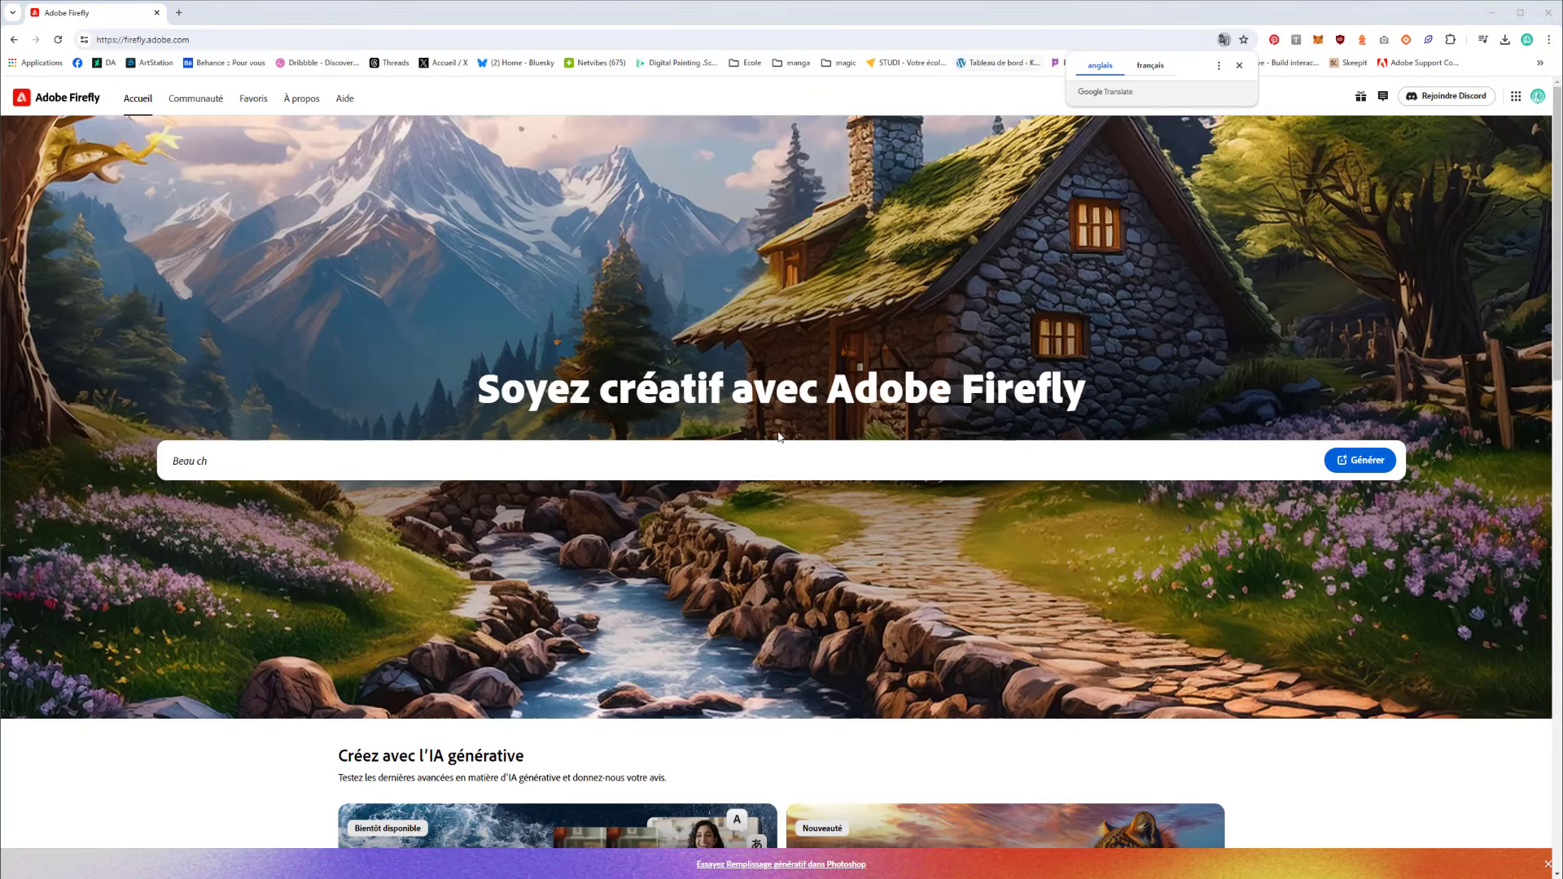
Open Firefly's Du texte à l'image generator and open the gallery image of the dogs taking a selfie.
scroll(770, 345, down, 4)
scroll(756, 440, down, 2)
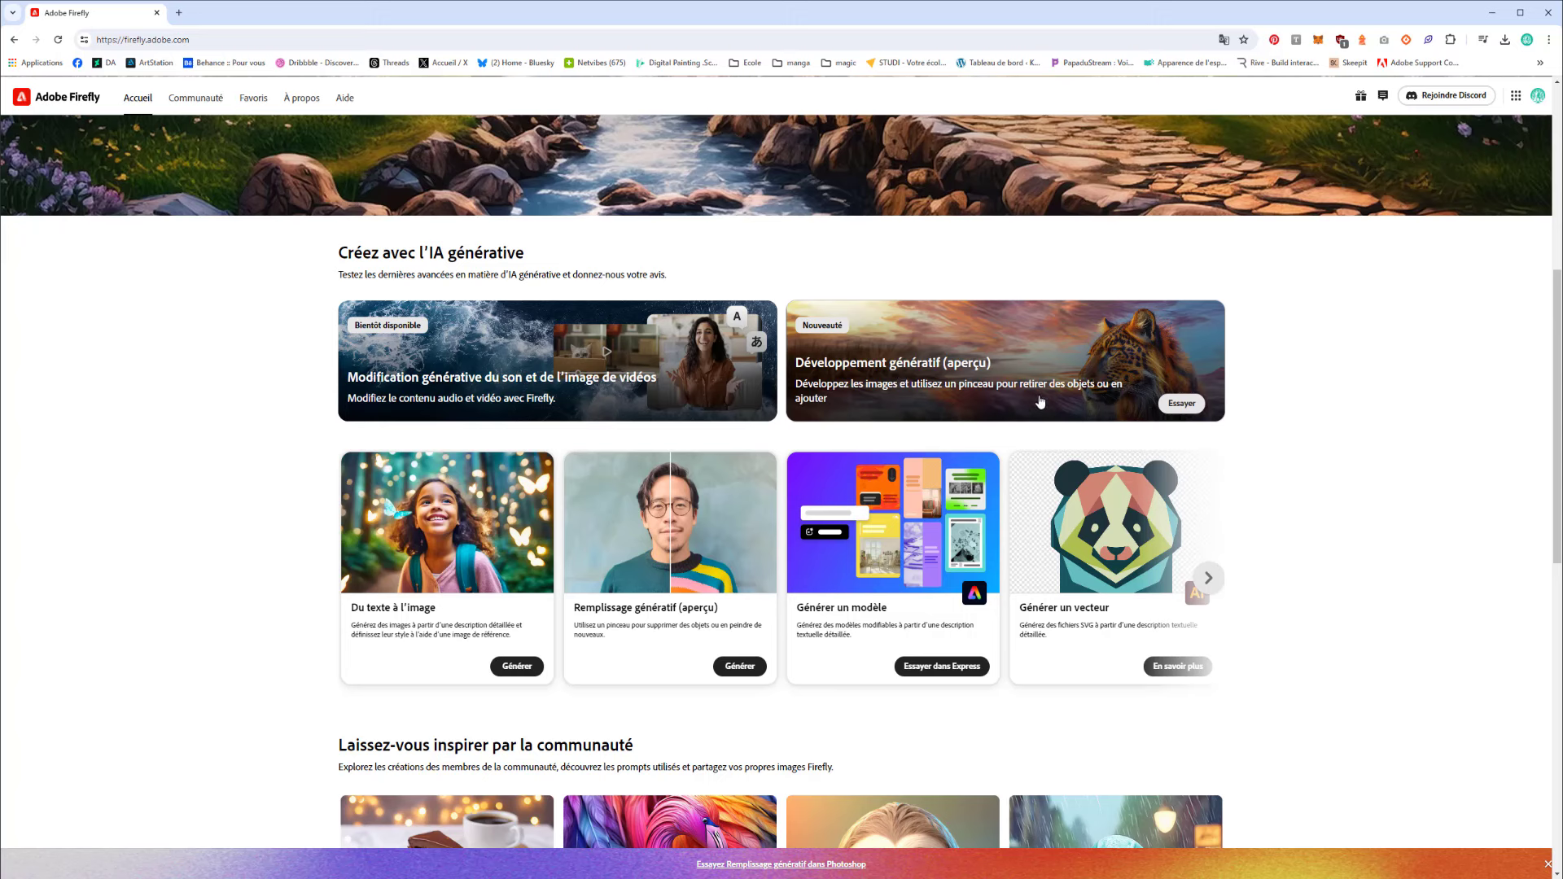
click(517, 665)
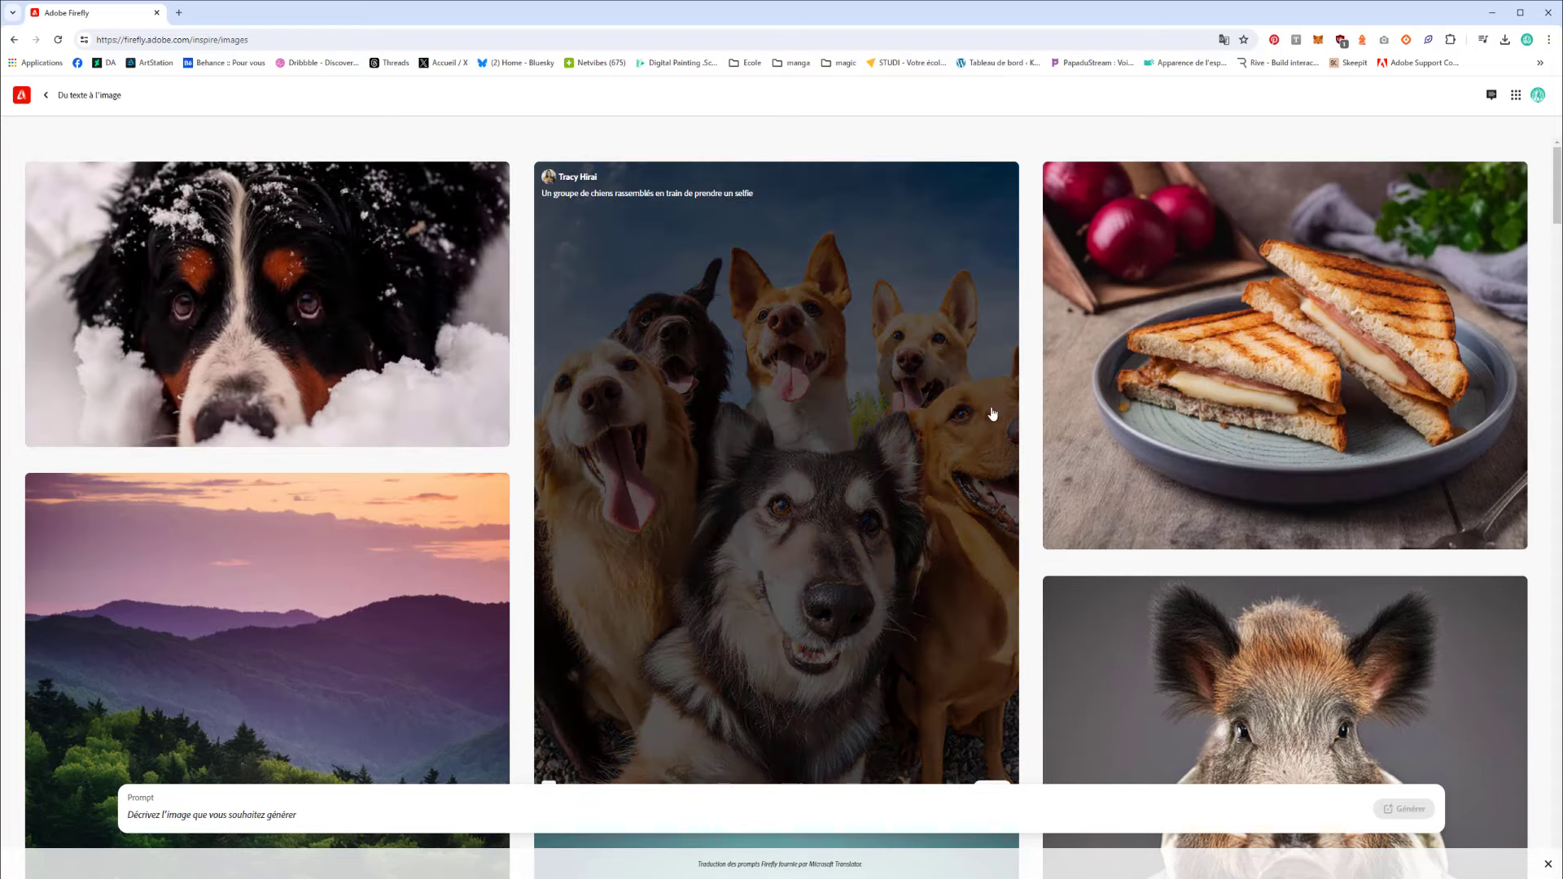
scroll(880, 424, down, 3)
click(833, 449)
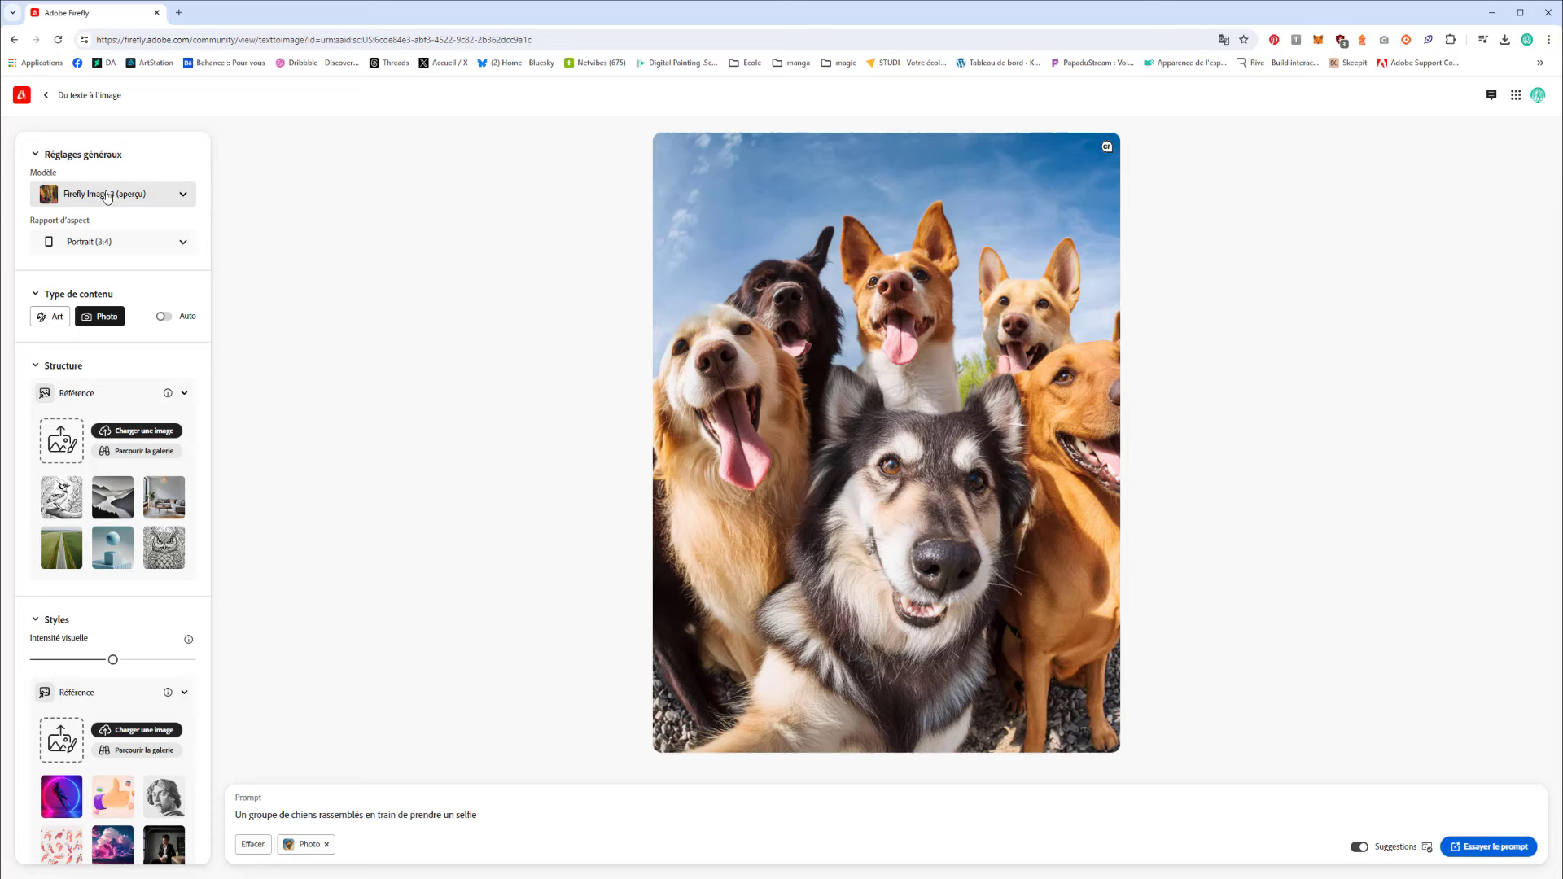
Examine the available Firefly models and the structure, style and effect settings for the dog selfie image.
click(107, 198)
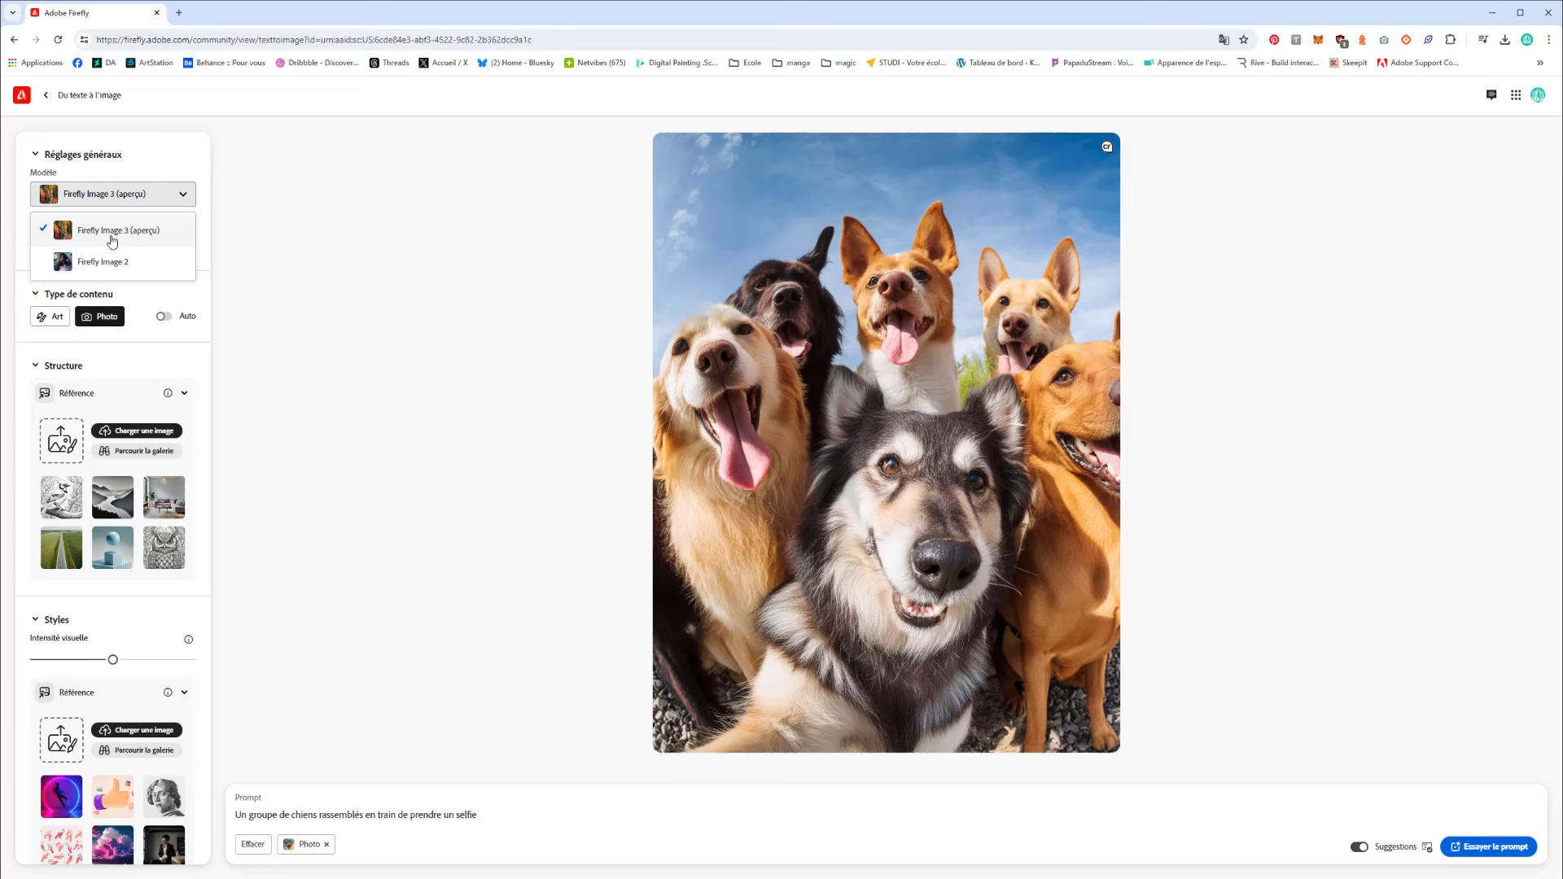
click(282, 291)
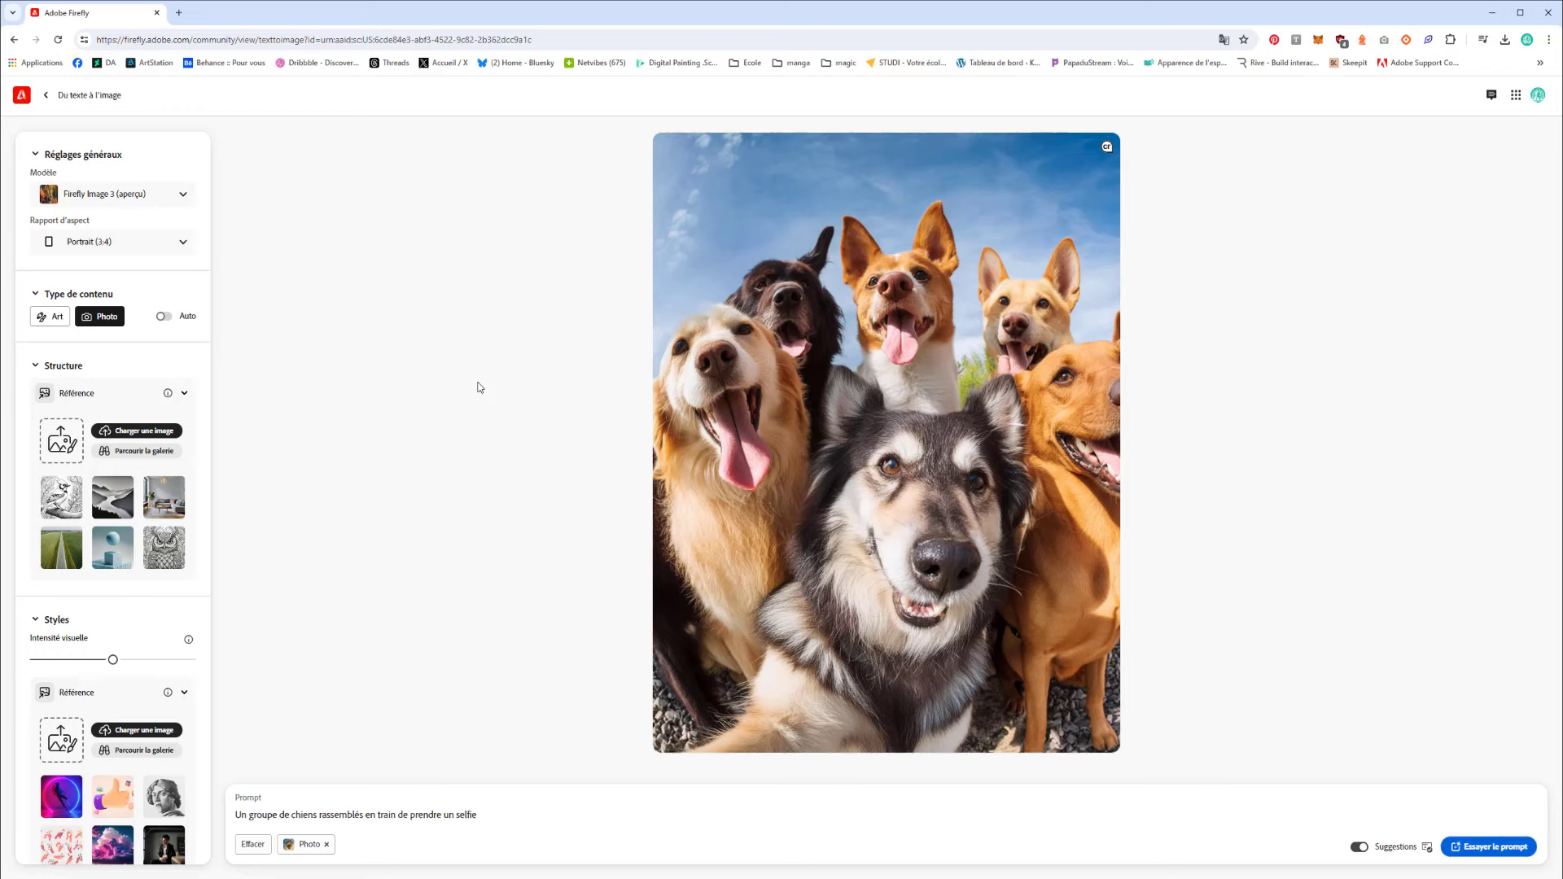
scroll(288, 620, down, 5)
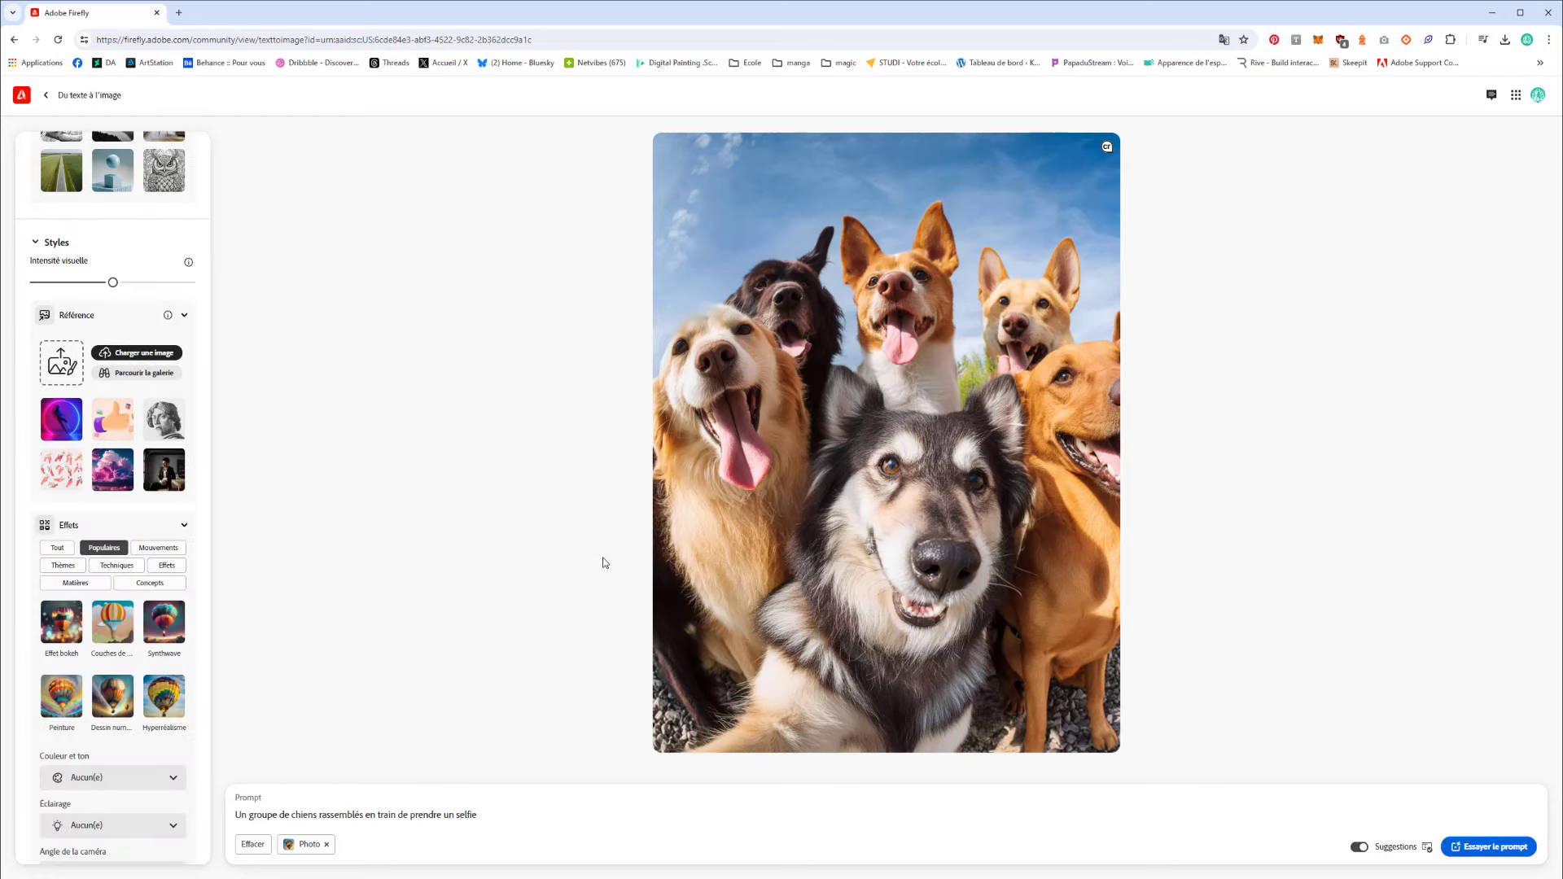